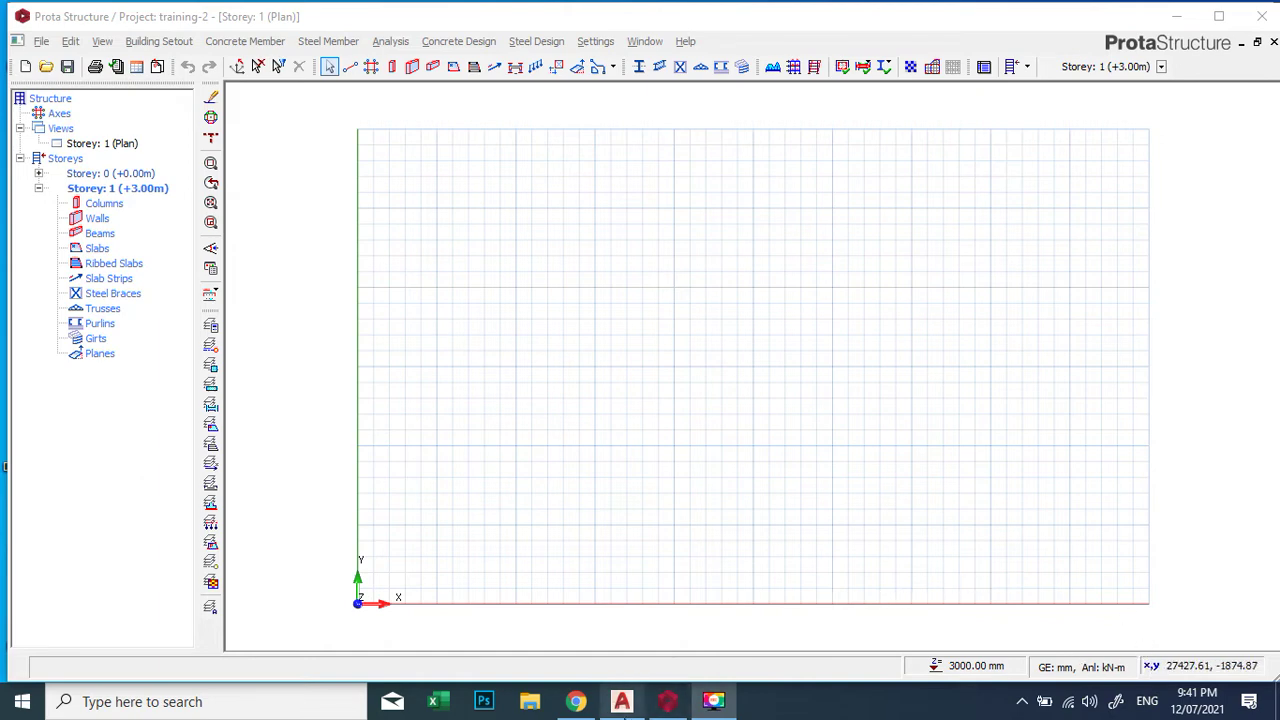
Step: Switch to AutoCAD and look over the gridlines and wall layout of the COURSE WORK.dwg floor plan
{"action": "left_click", "coordinate": [621, 701]}
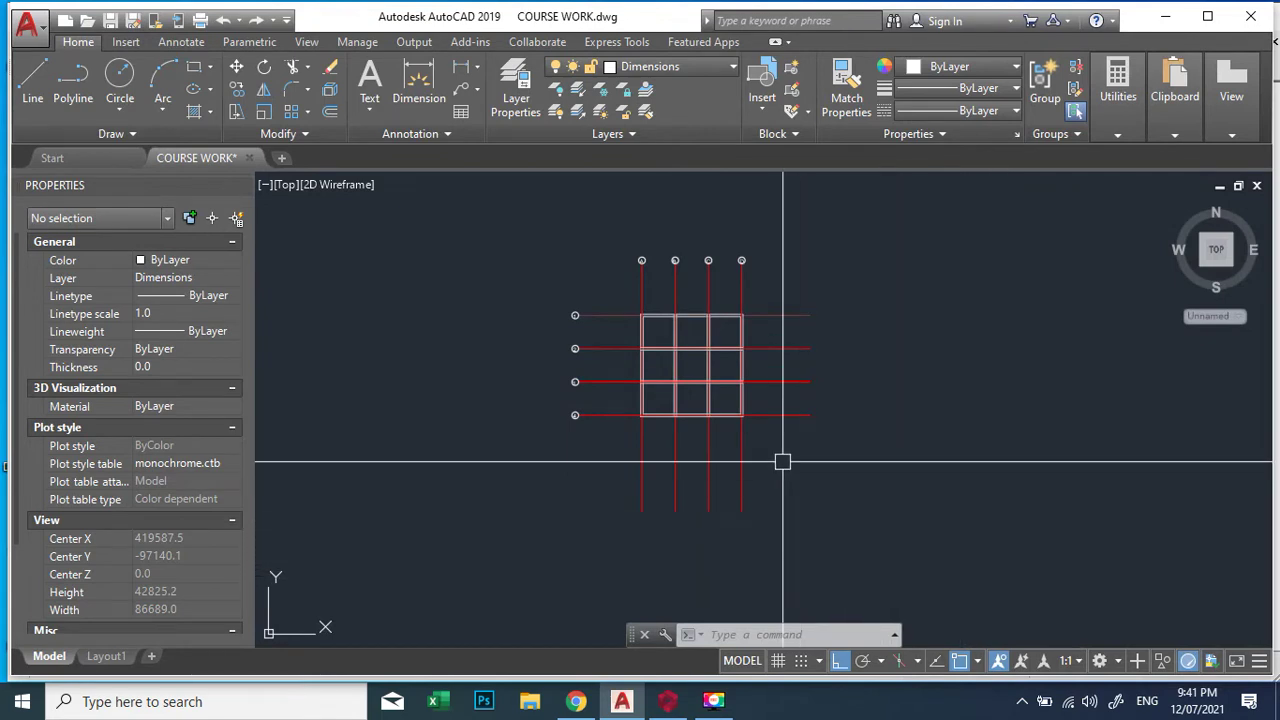
{"action": "scroll", "coordinate": [661, 310], "scroll_direction": "up", "scroll_amount": 2}
{"action": "scroll", "coordinate": [661, 310], "scroll_direction": "up", "scroll_amount": 2}
{"action": "scroll", "coordinate": [749, 343], "scroll_direction": "down", "scroll_amount": 4}
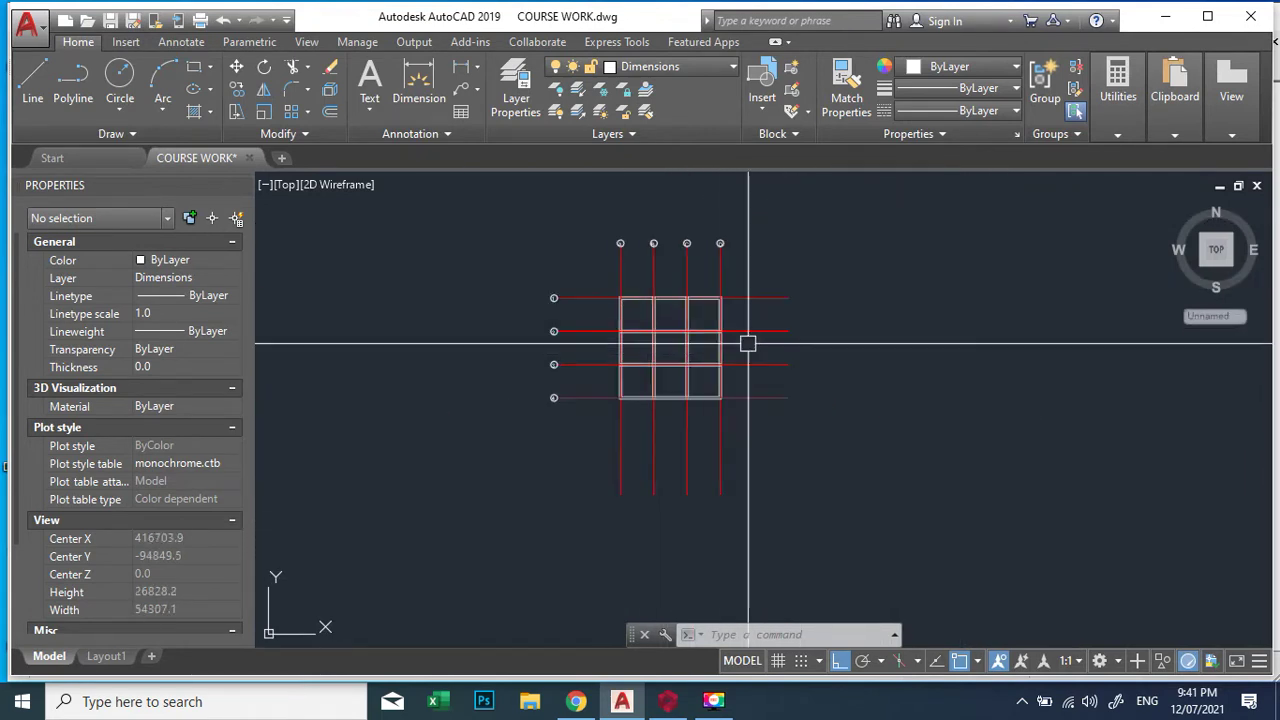
{"action": "scroll", "coordinate": [563, 309], "scroll_direction": "up", "scroll_amount": 2}
{"action": "scroll", "coordinate": [678, 304], "scroll_direction": "up", "scroll_amount": 4}
{"action": "scroll", "coordinate": [729, 346], "scroll_direction": "down", "scroll_amount": 4}
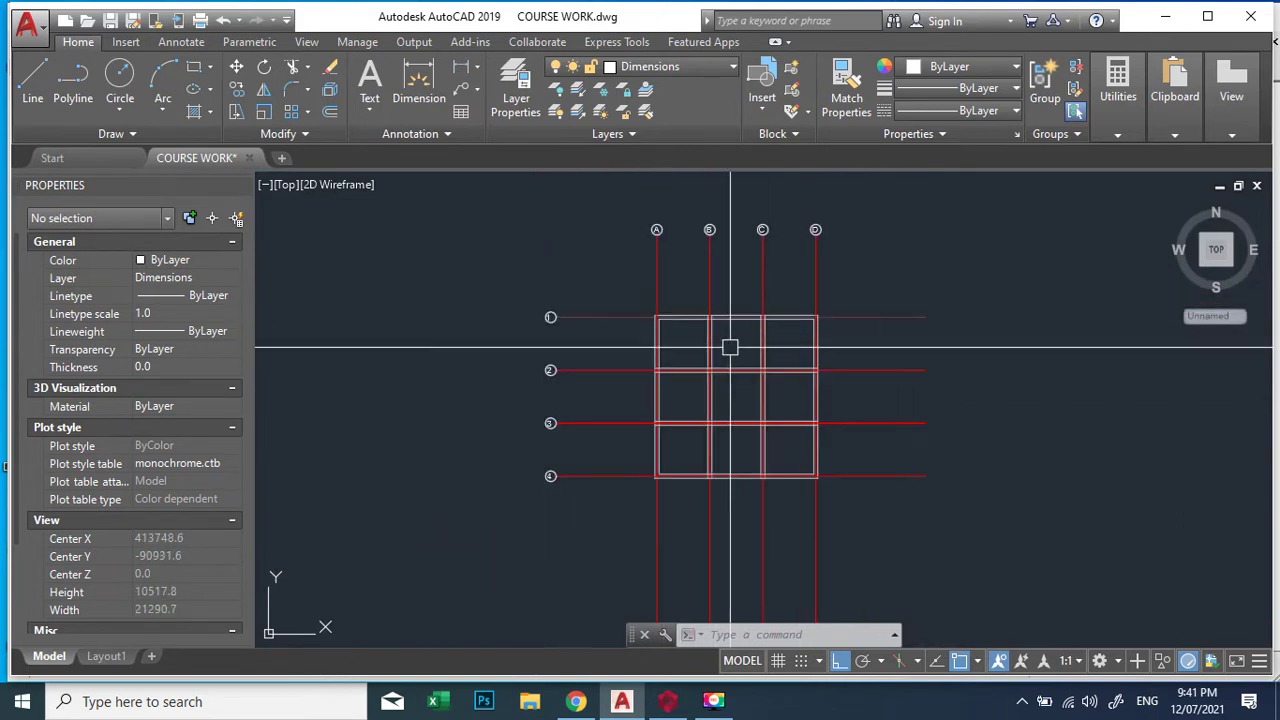
{"action": "scroll", "coordinate": [750, 420], "scroll_direction": "down", "scroll_amount": 4}
{"action": "scroll", "coordinate": [663, 423], "scroll_direction": "up", "scroll_amount": 4}
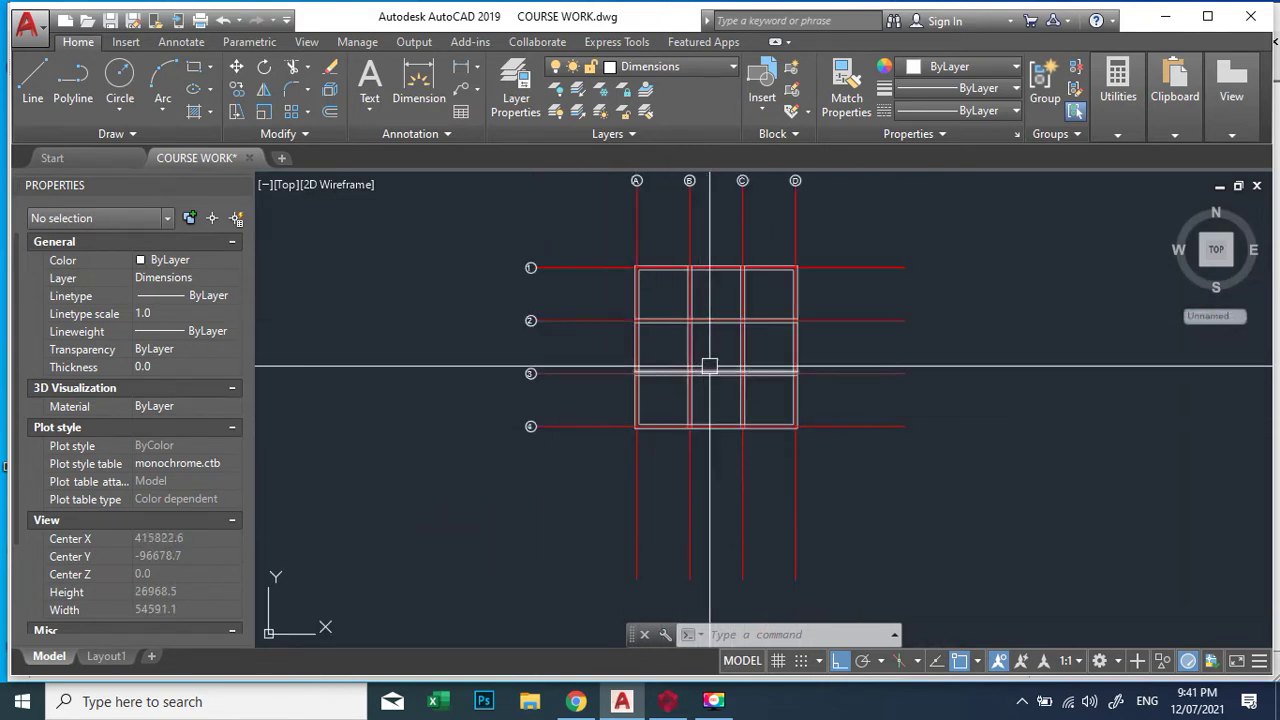
{"action": "mouse_move", "coordinate": [709, 366]}
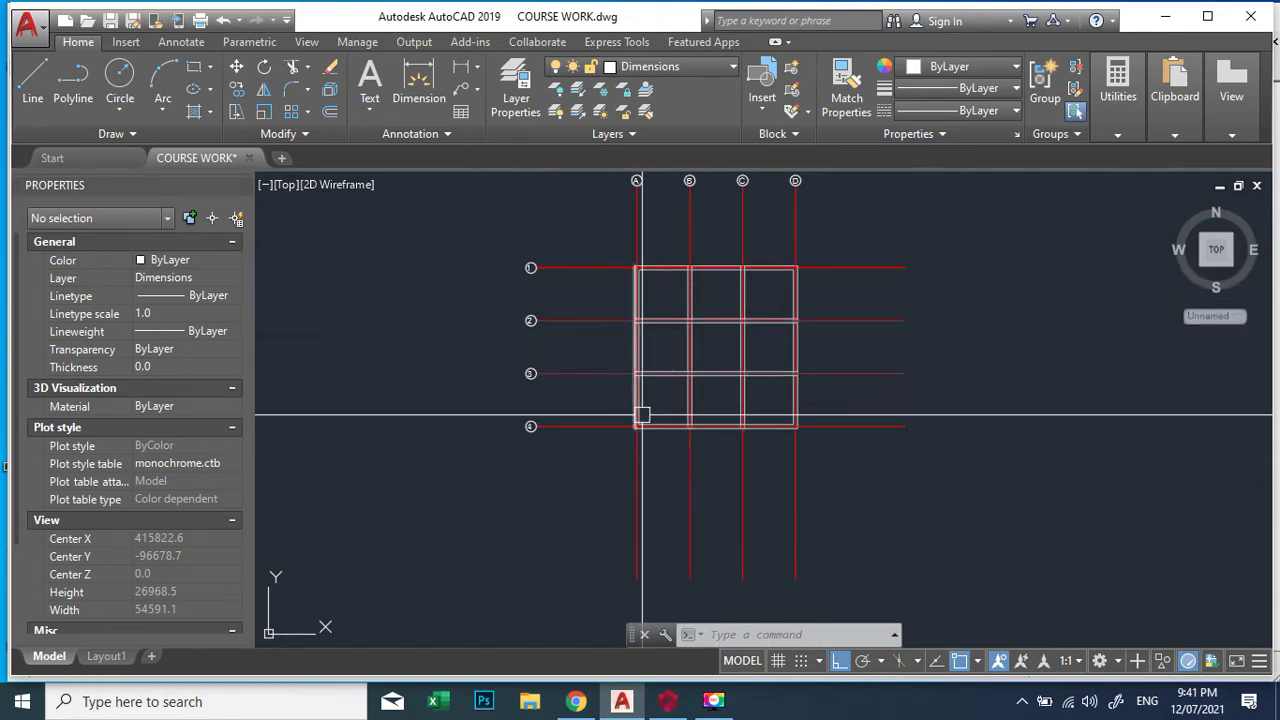
Step: Examine the plan's wall lines and grid intersections up close, including the layer of the line along grid 1
{"action": "scroll", "coordinate": [700, 280], "scroll_direction": "up", "scroll_amount": 6}
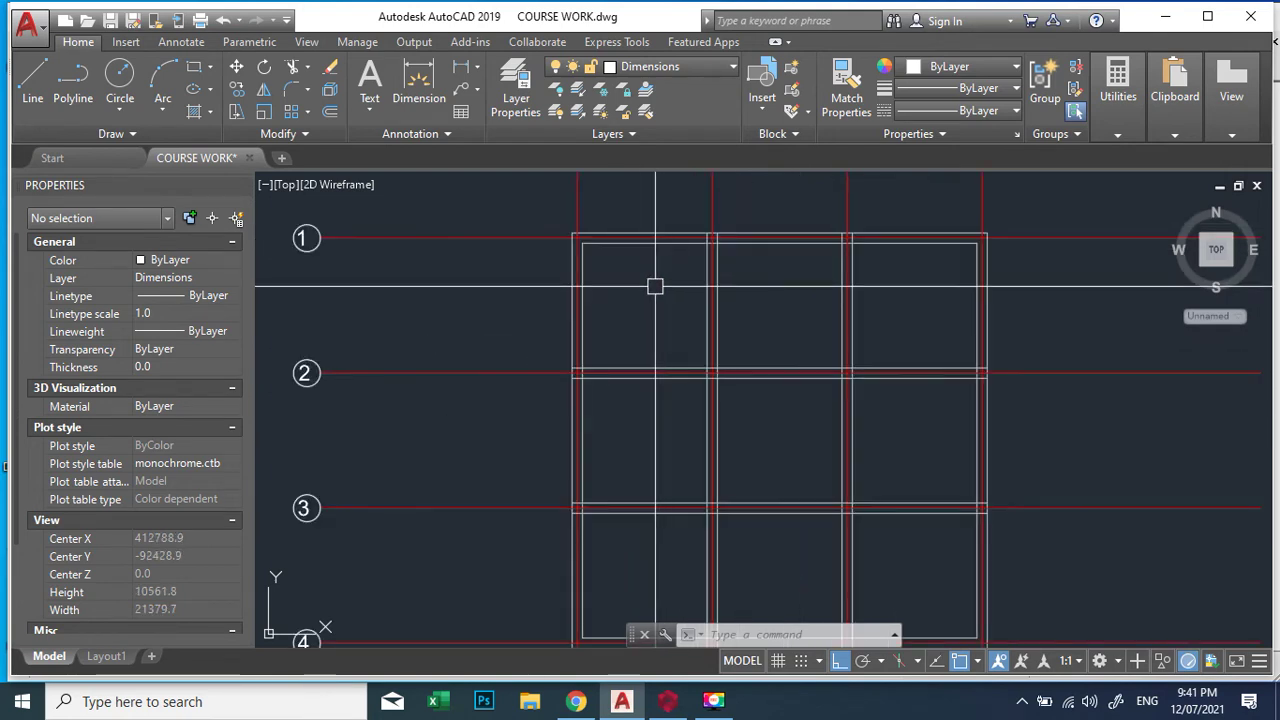
{"action": "scroll", "coordinate": [650, 320], "scroll_direction": "down", "scroll_amount": 4}
{"action": "scroll", "coordinate": [688, 393], "scroll_direction": "down", "scroll_amount": 2}
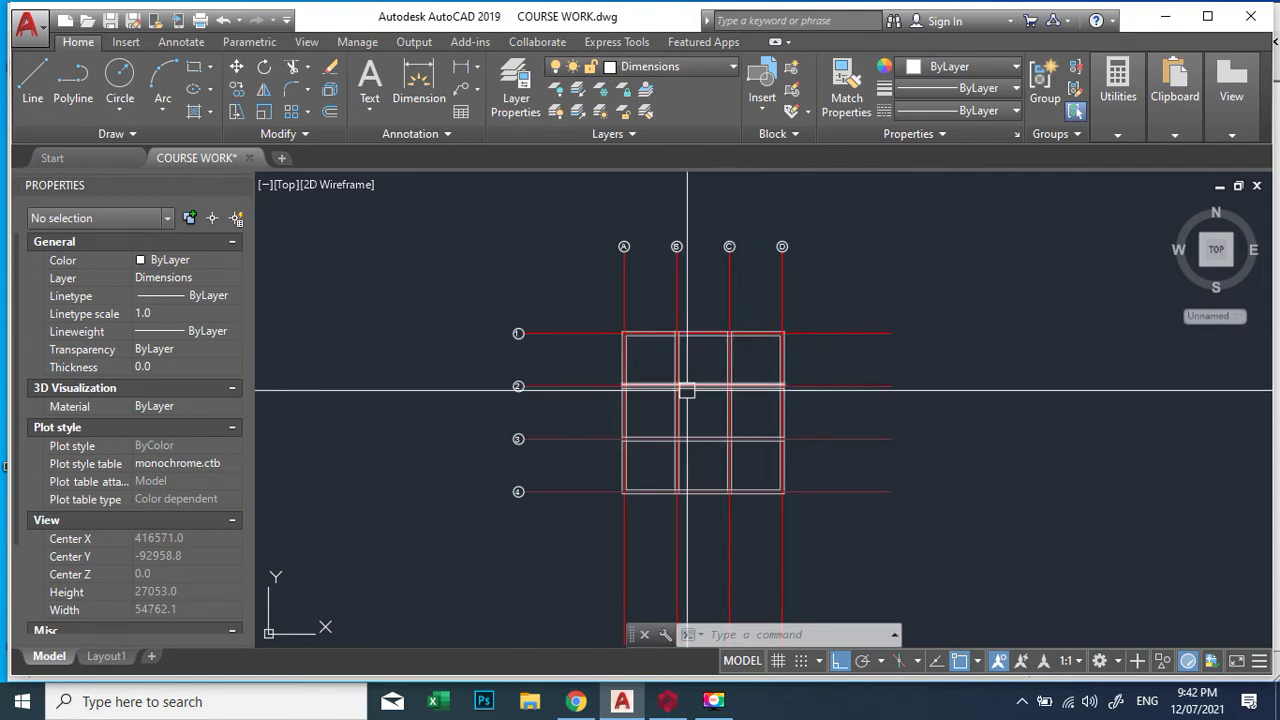
{"action": "scroll", "coordinate": [707, 371], "scroll_direction": "up", "scroll_amount": 2}
{"action": "scroll", "coordinate": [707, 371], "scroll_direction": "down", "scroll_amount": 3}
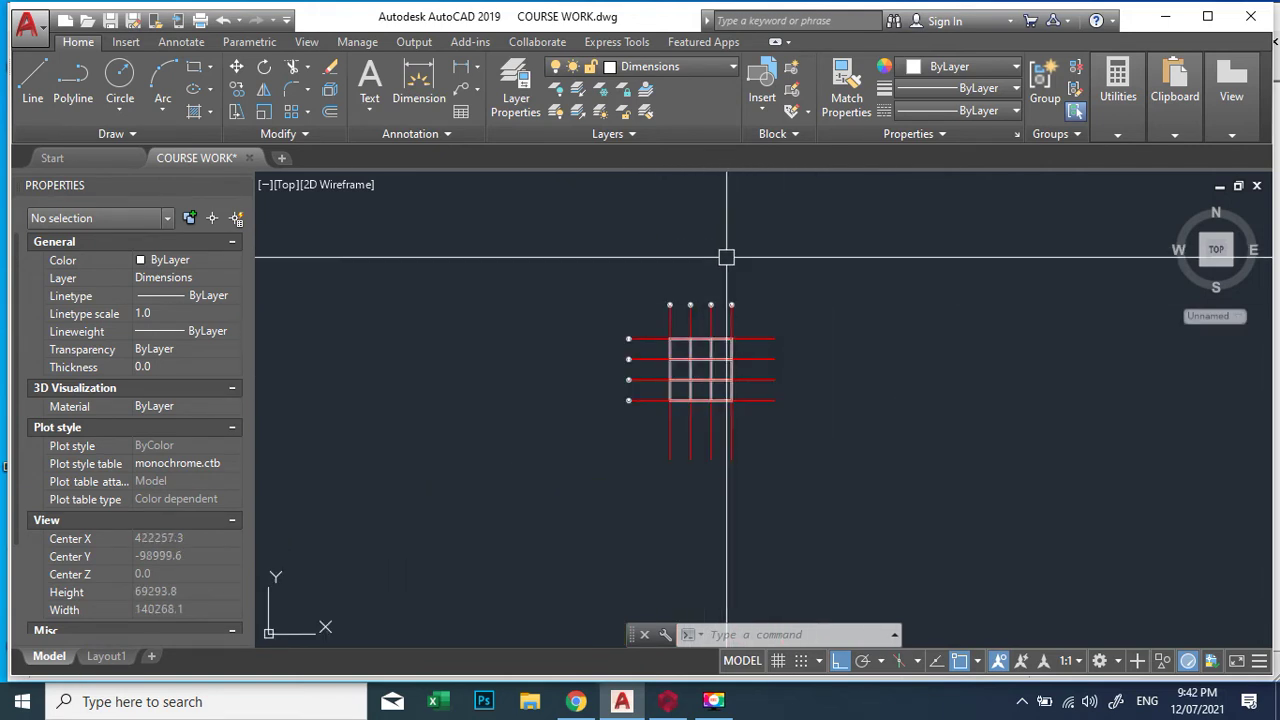
{"action": "scroll", "coordinate": [703, 343], "scroll_direction": "up", "scroll_amount": 3}
{"action": "scroll", "coordinate": [640, 360], "scroll_direction": "down", "scroll_amount": 3}
{"action": "scroll", "coordinate": [653, 363], "scroll_direction": "down", "scroll_amount": 5}
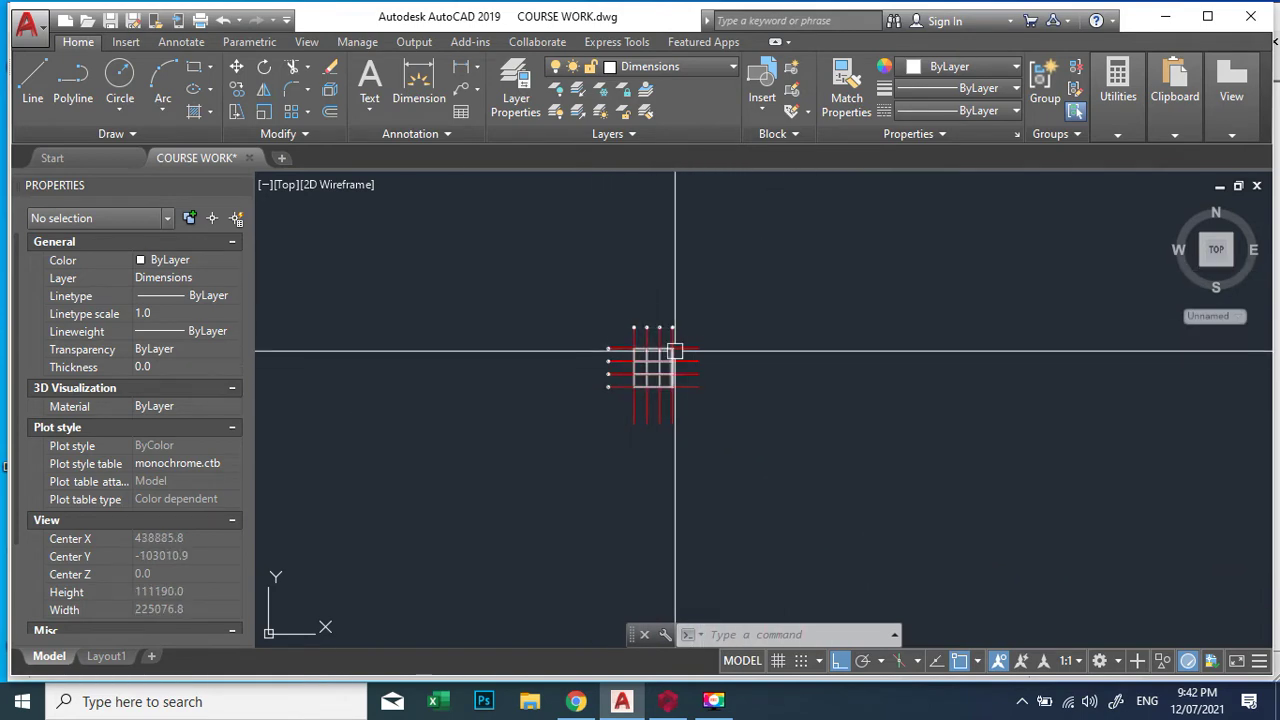
{"action": "scroll", "coordinate": [660, 365], "scroll_direction": "up", "scroll_amount": 10}
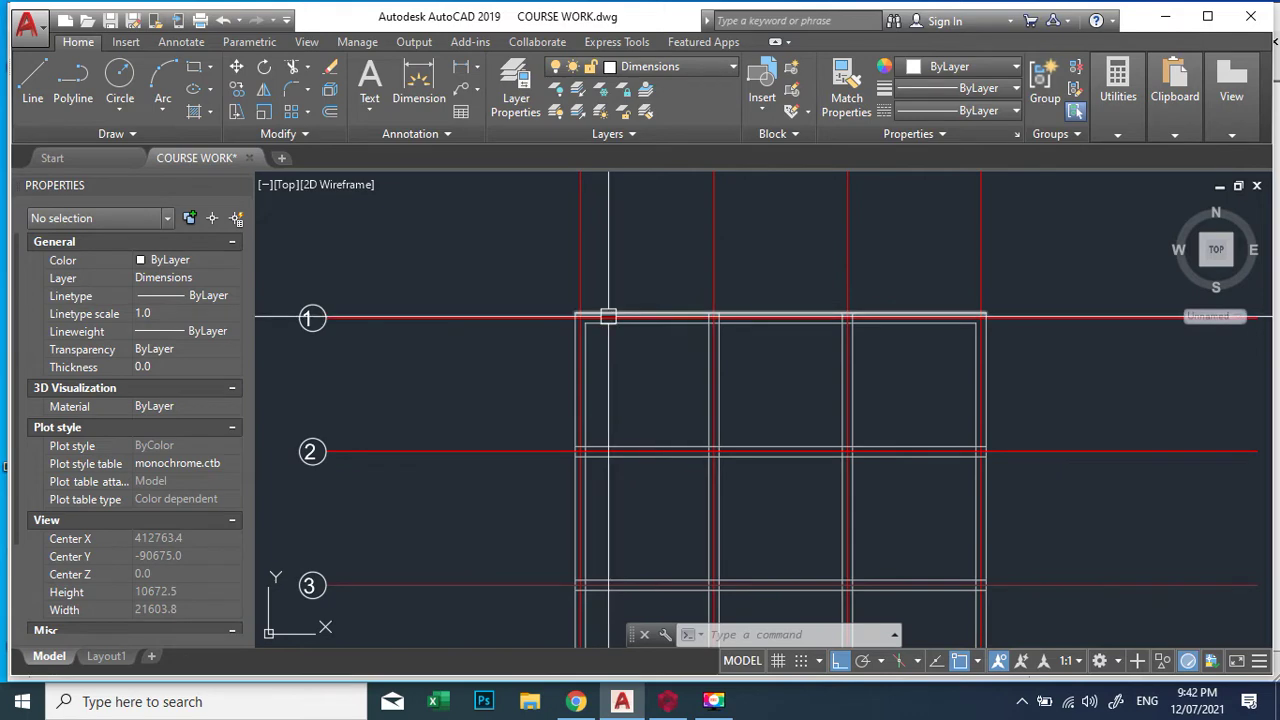
{"action": "mouse_move", "coordinate": [598, 317]}
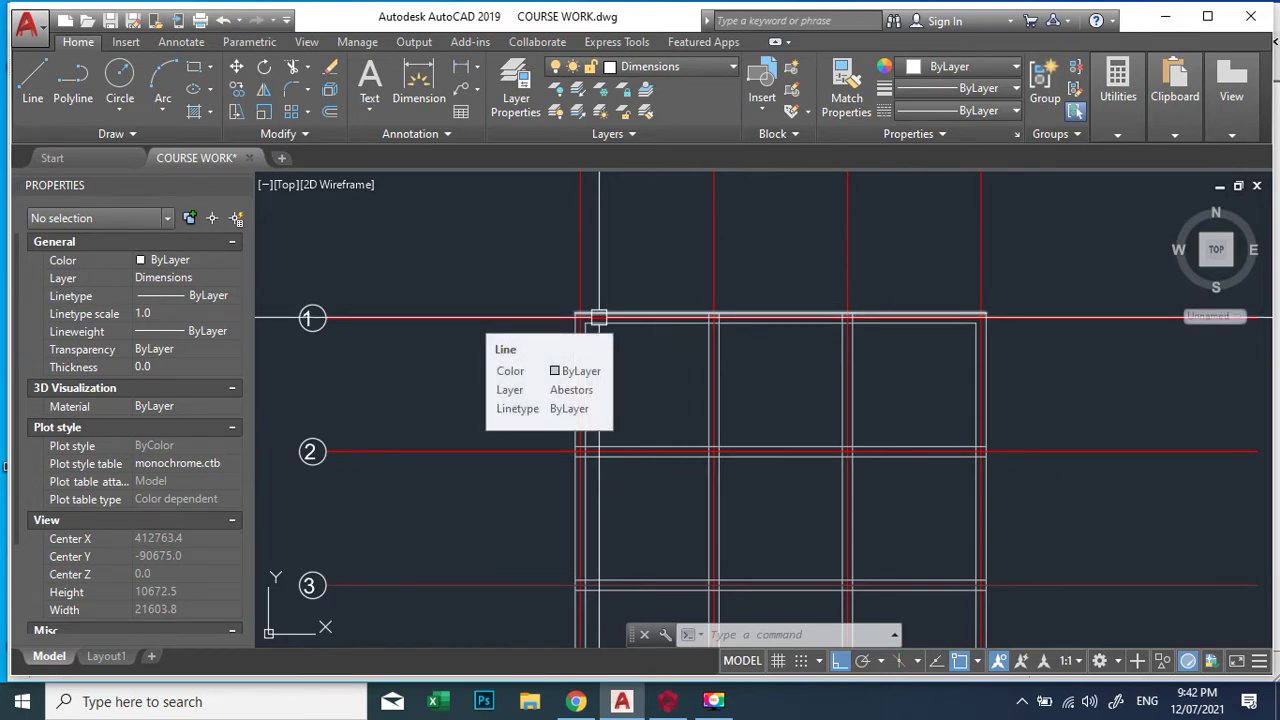
{"action": "scroll", "coordinate": [598, 317], "scroll_direction": "down", "scroll_amount": 3}
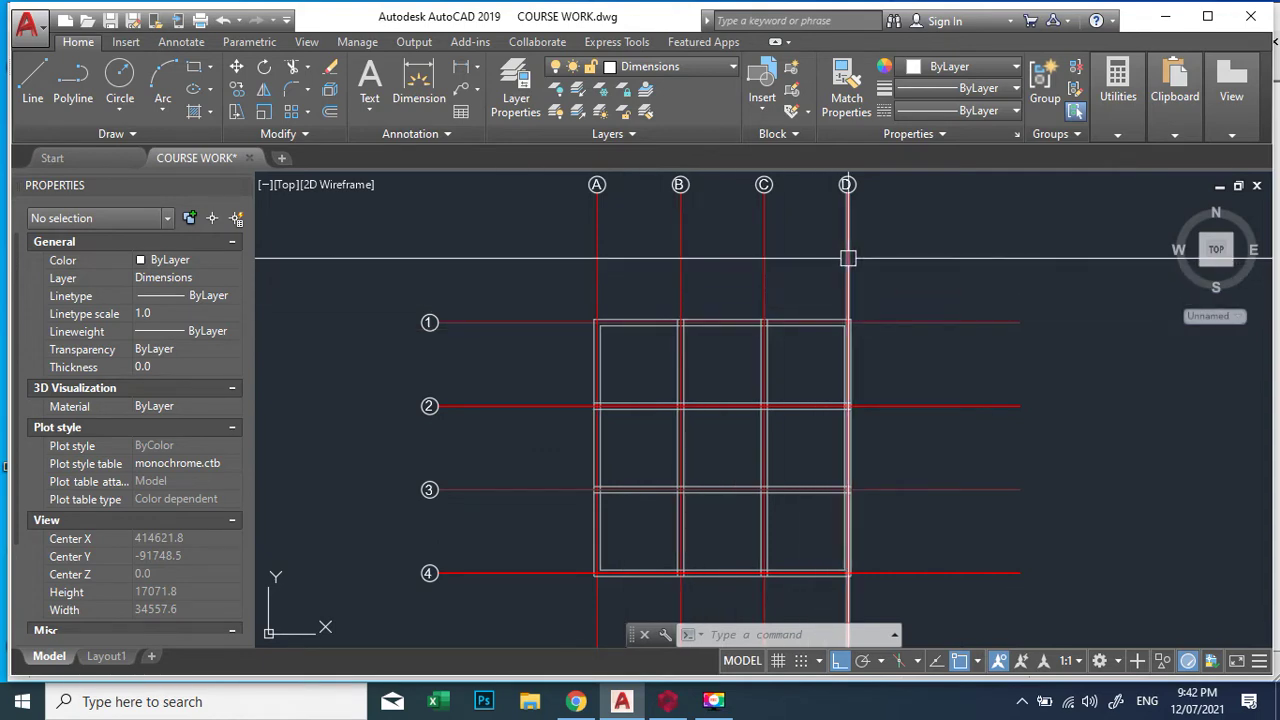
Step: Select the line of grid D and check which layer it is on
{"action": "scroll", "coordinate": [848, 214], "scroll_direction": "up", "scroll_amount": 4}
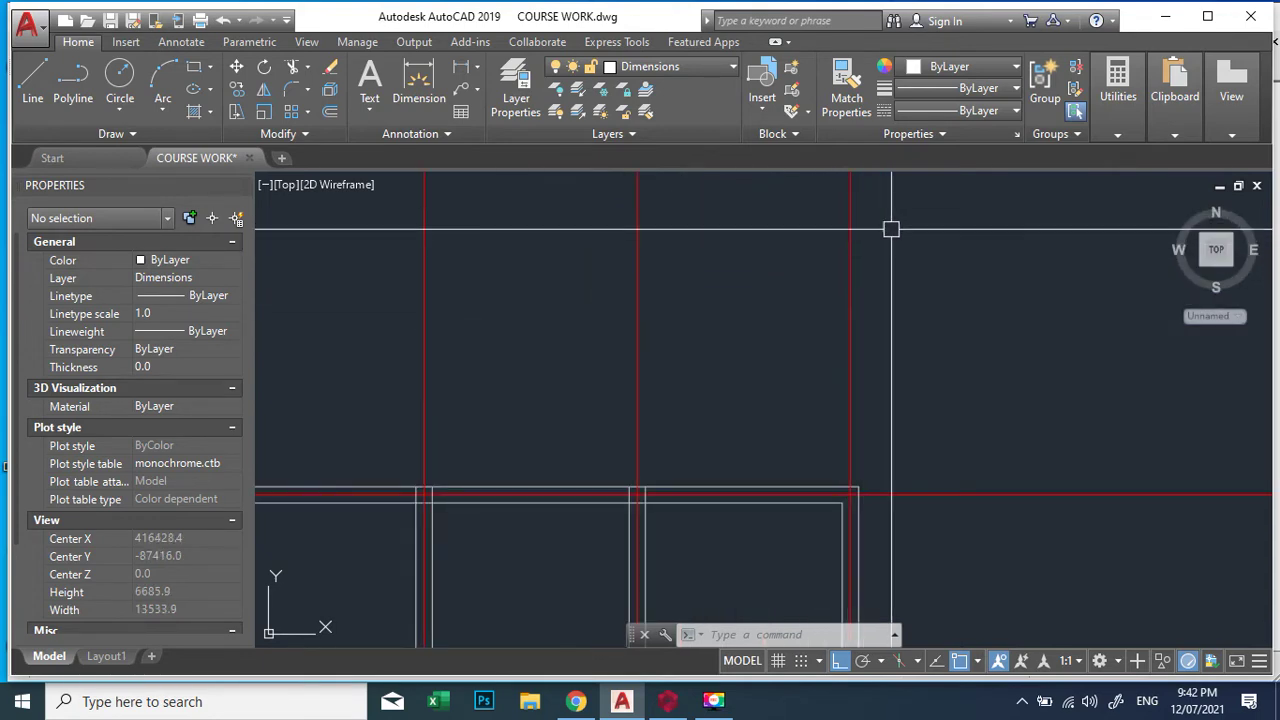
{"action": "left_click", "coordinate": [891, 229]}
{"action": "left_click", "coordinate": [792, 318]}
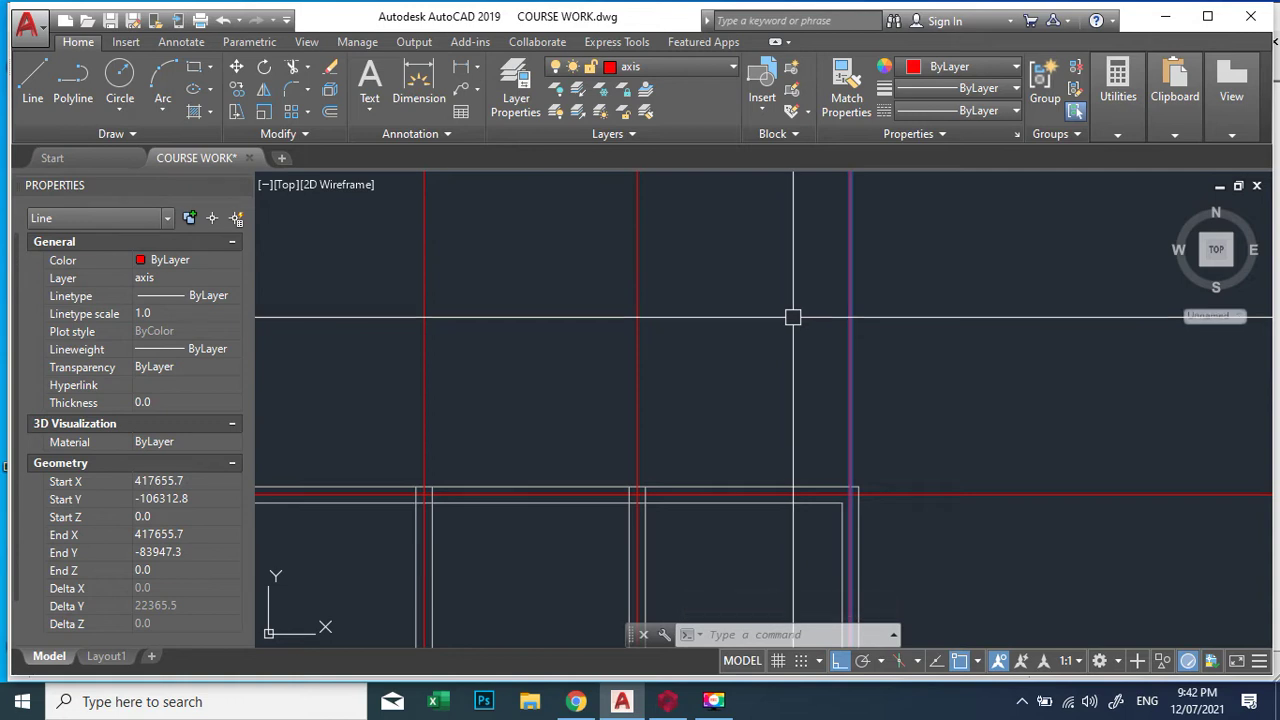
{"action": "scroll", "coordinate": [938, 320], "scroll_direction": "down", "scroll_amount": 4}
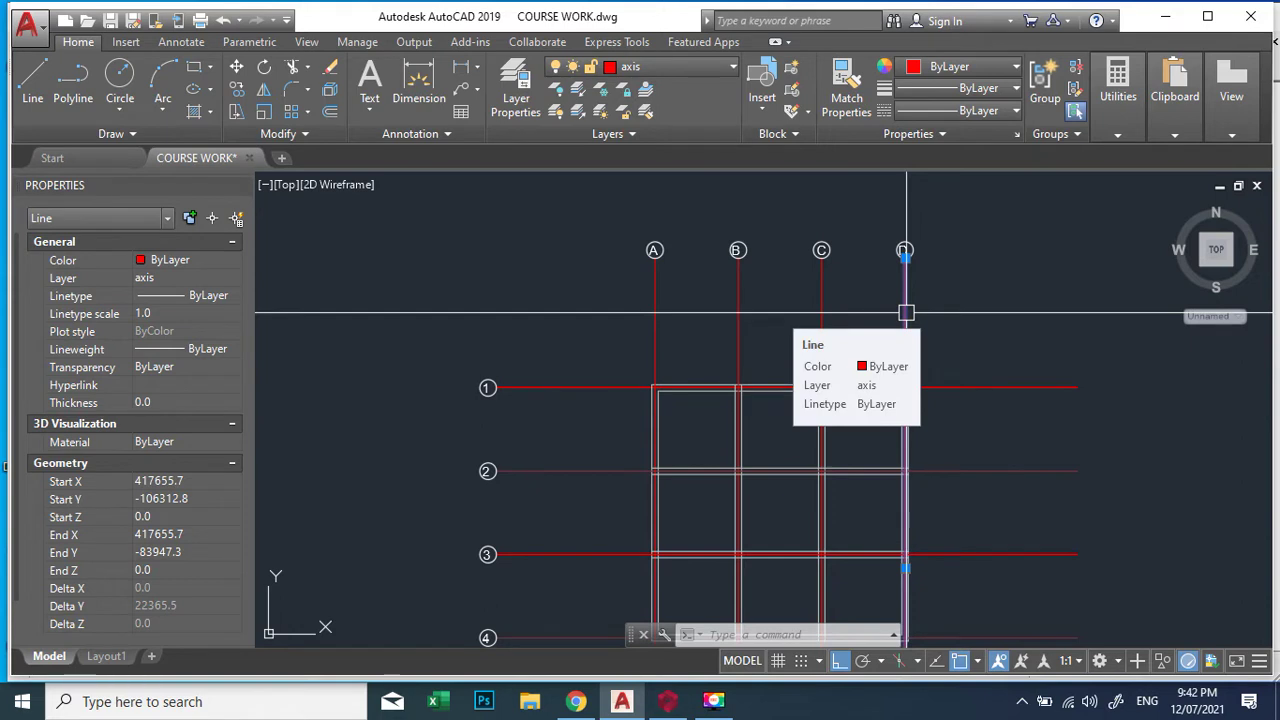
{"action": "scroll", "coordinate": [906, 313], "scroll_direction": "up", "scroll_amount": 2}
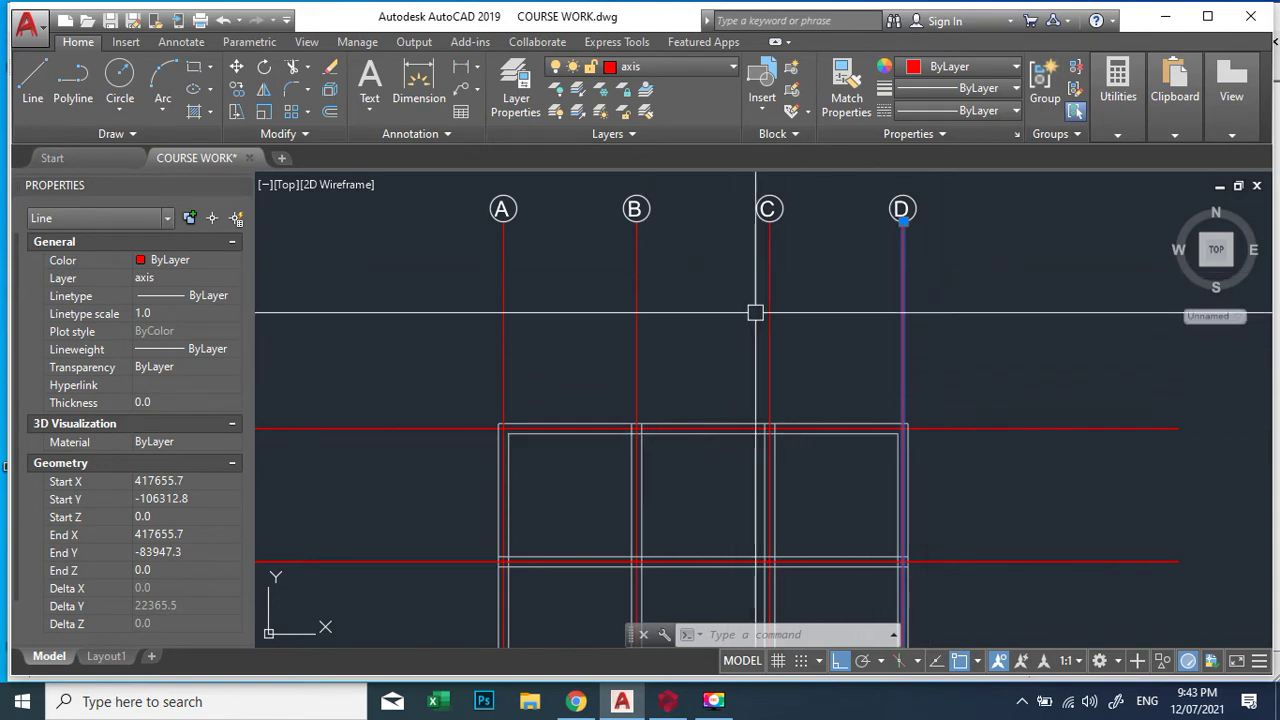
{"action": "scroll", "coordinate": [824, 287], "scroll_direction": "down", "scroll_amount": 2}
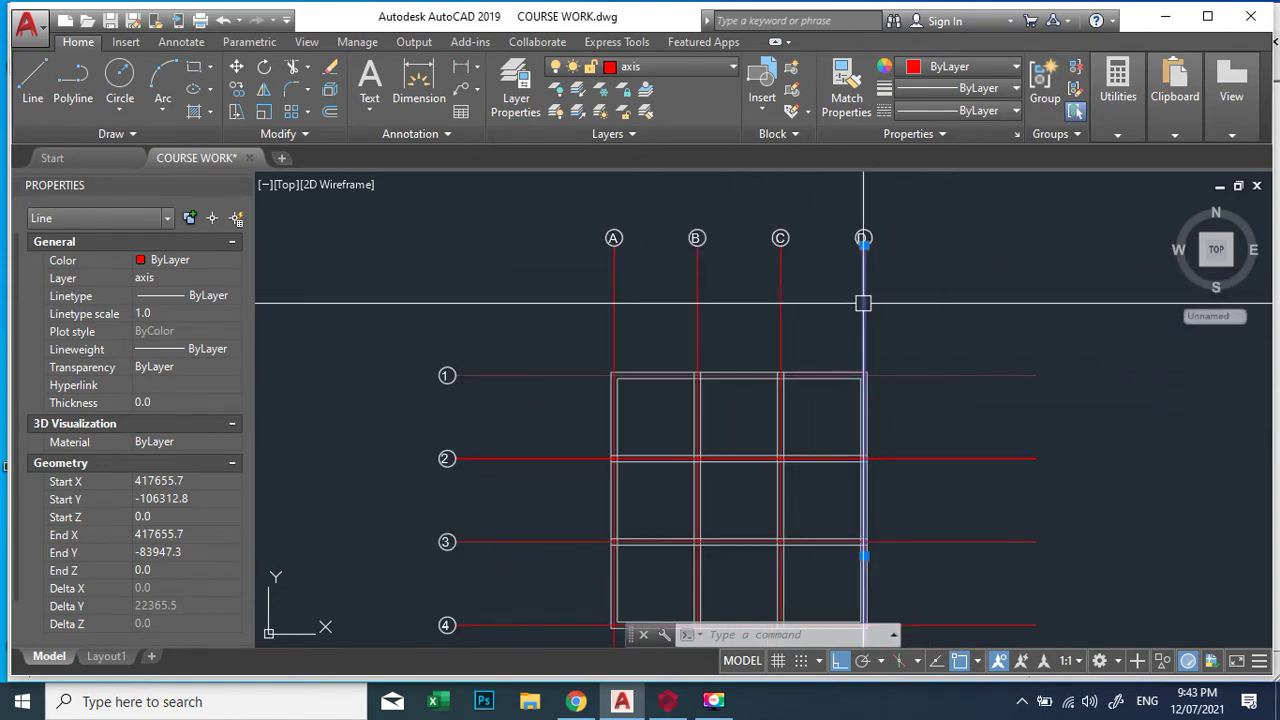
{"action": "left_click", "coordinate": [897, 297]}
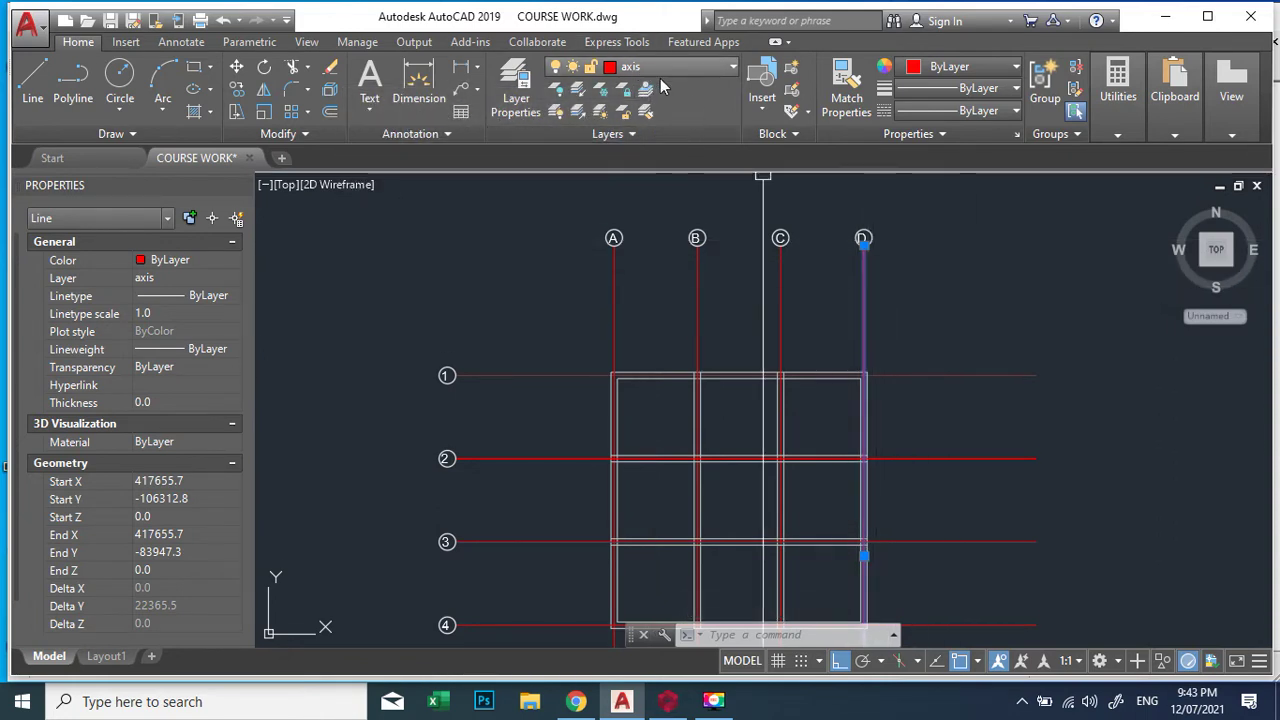
Step: Add gridlines A, B and C and the numbered gridlines 1 to 4 to the selection to check their shared layer
{"action": "left_click", "coordinate": [822, 297]}
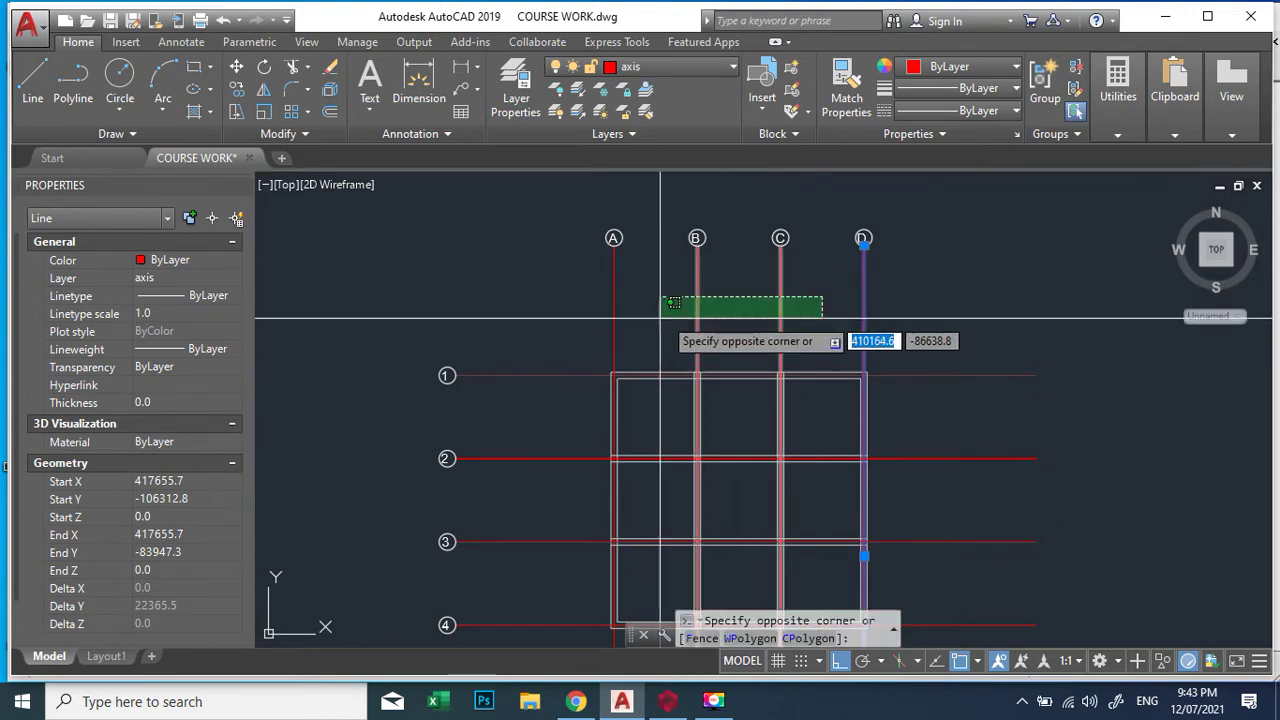
{"action": "left_click", "coordinate": [722, 313]}
{"action": "left_click", "coordinate": [720, 288]}
{"action": "left_click", "coordinate": [514, 251]}
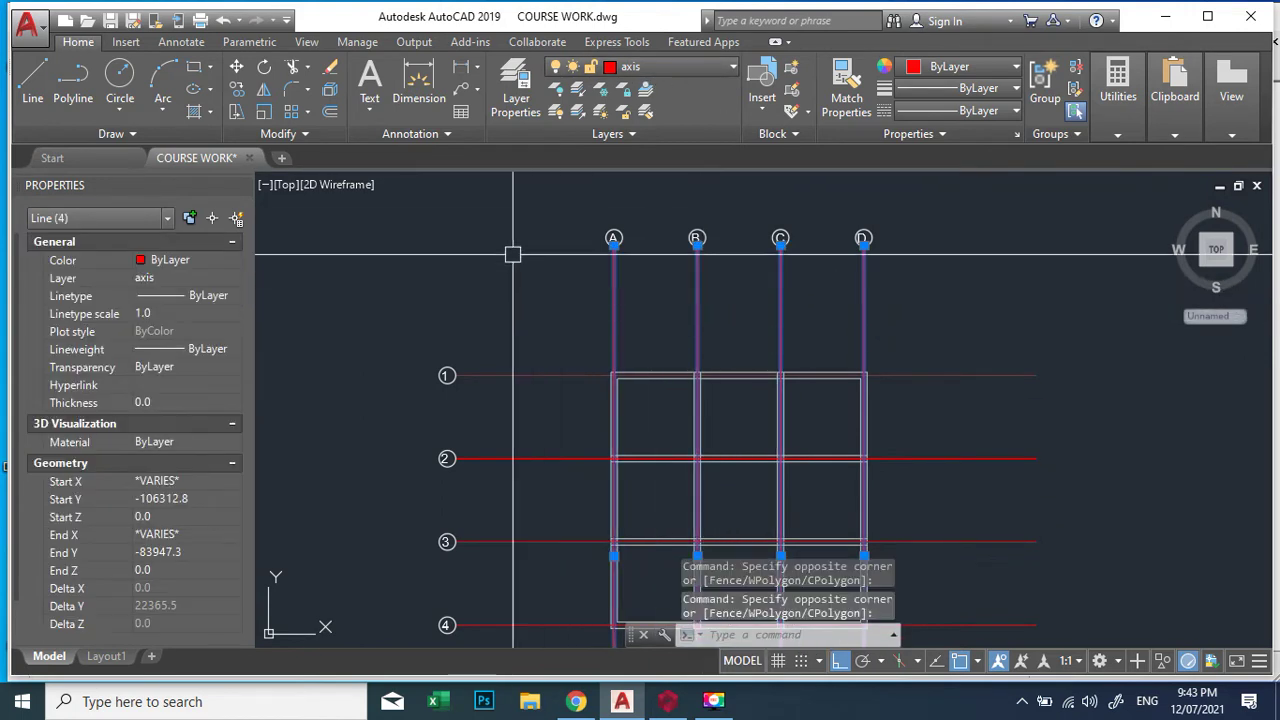
{"action": "middle_click_drag", "start_coordinate": [938, 451], "coordinate": [676, 331]}
{"action": "left_click", "coordinate": [694, 225]}
{"action": "scroll", "coordinate": [663, 286], "scroll_direction": "down", "scroll_amount": 4}
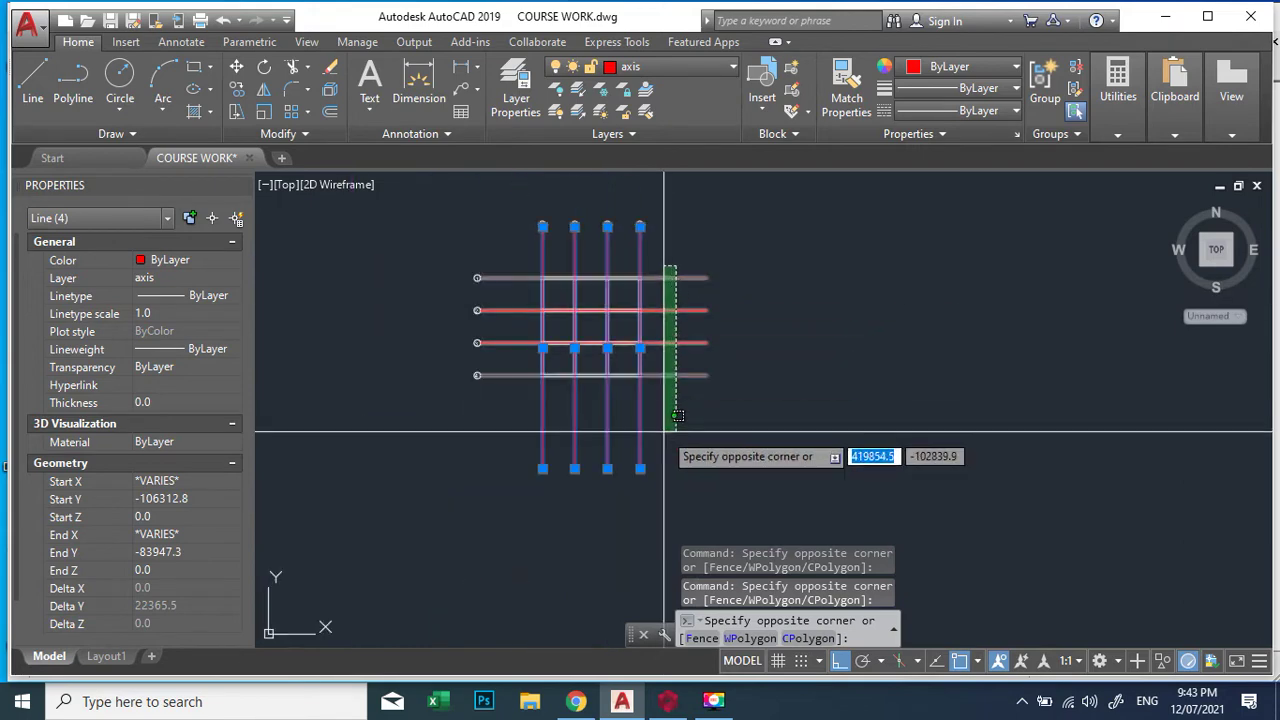
{"action": "left_click", "coordinate": [670, 412]}
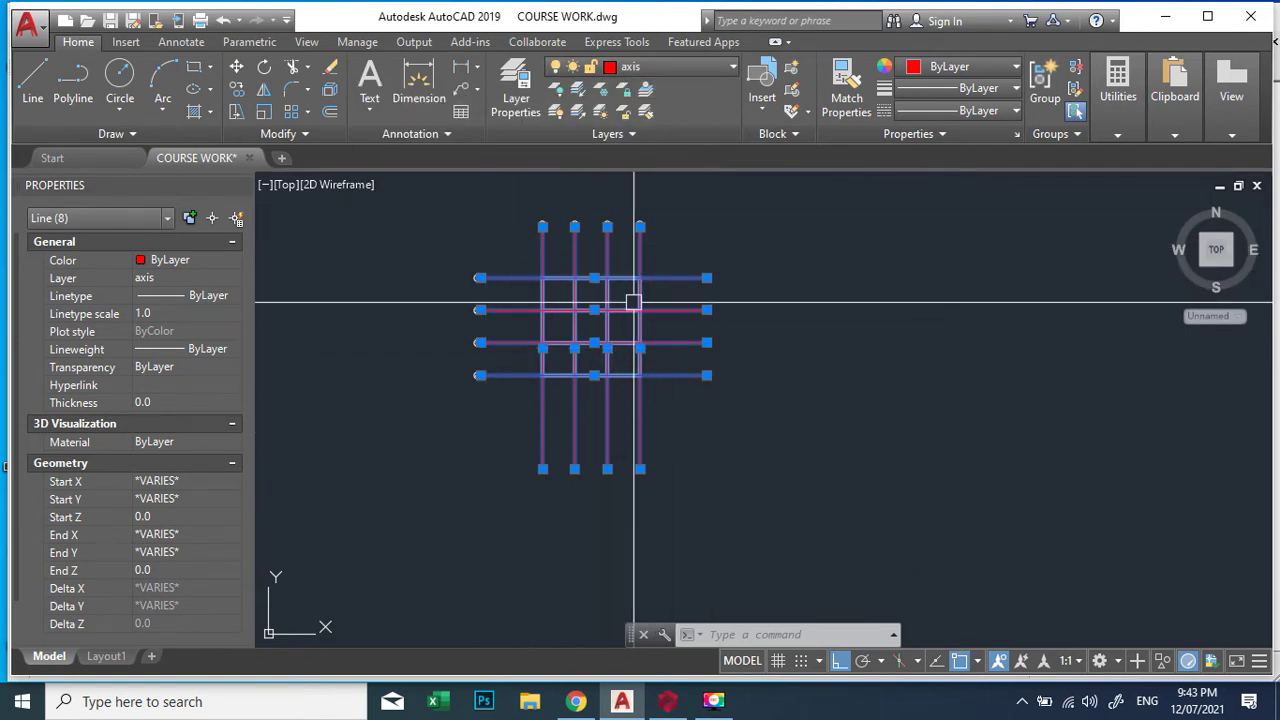
Step: Review the drawing's layer list for the selected gridlines, leaving their layer as is, and clear the selection
{"action": "left_click", "coordinate": [646, 71]}
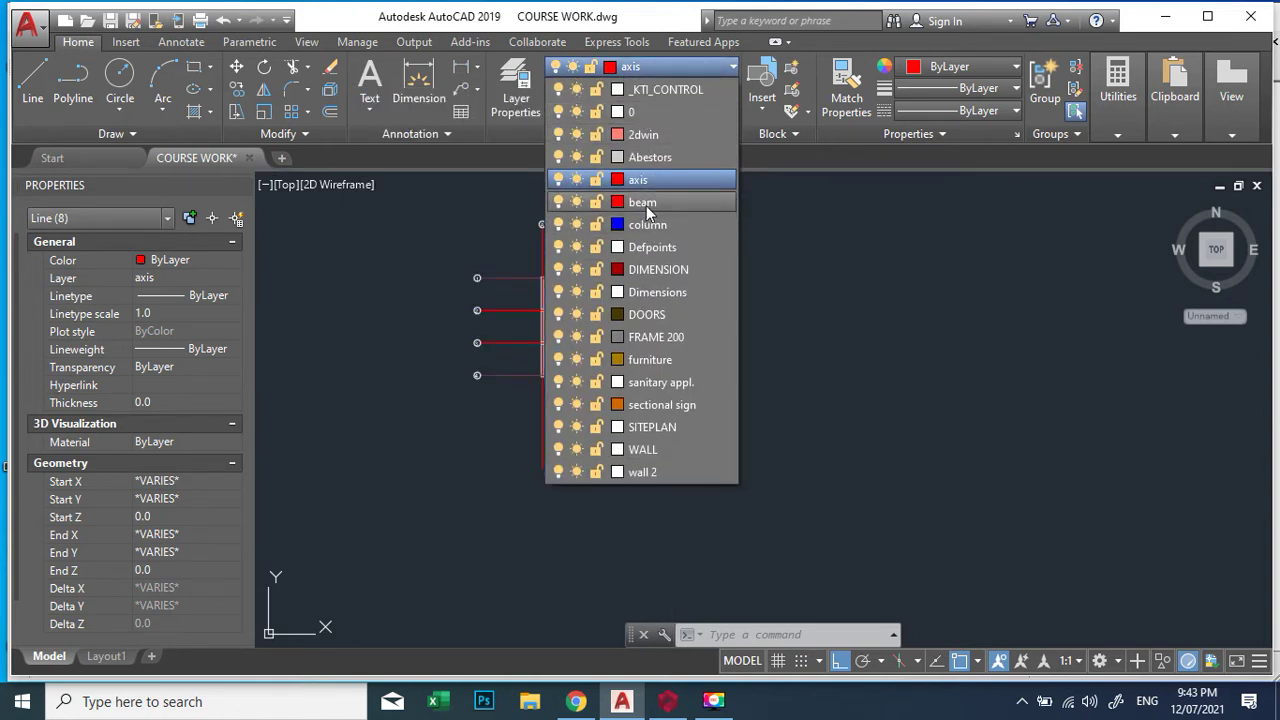
{"action": "left_click", "coordinate": [838, 224]}
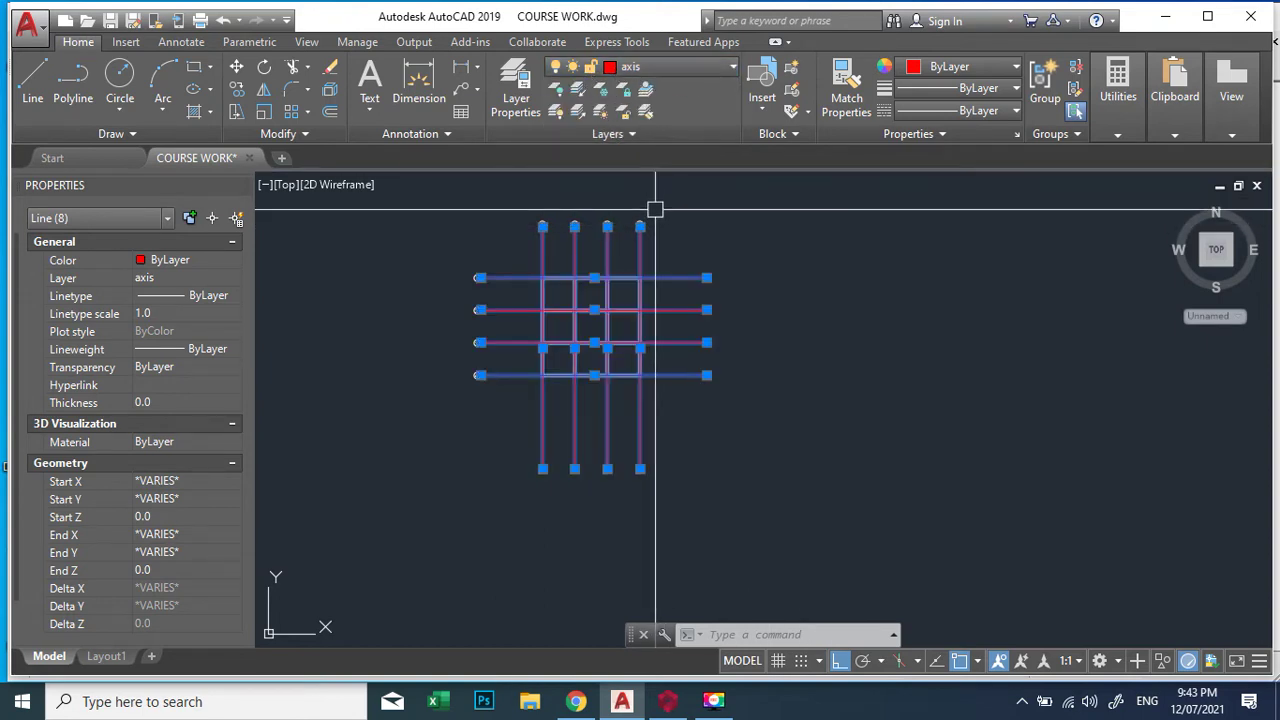
{"action": "left_click", "coordinate": [786, 271]}
{"action": "key", "text": "Escape"}
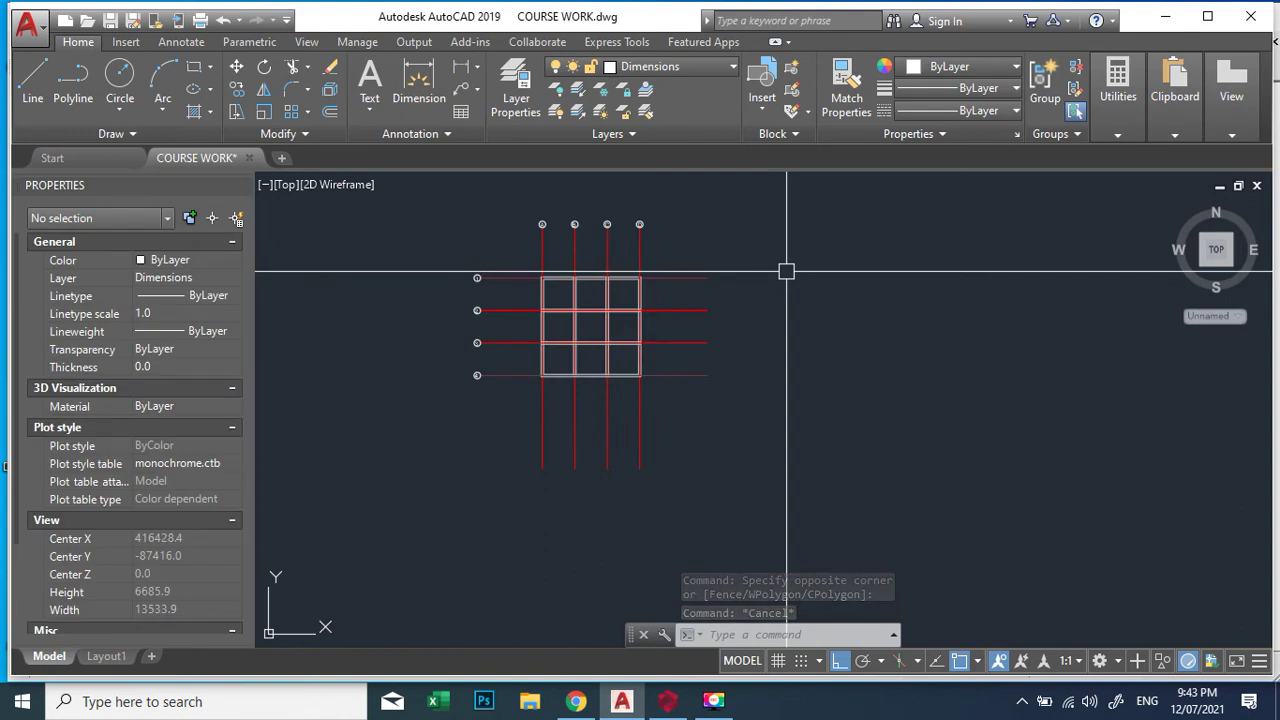
Step: Check the layer of the outer wall line near the intersection of grids A and 1
{"action": "scroll", "coordinate": [546, 290], "scroll_direction": "up", "scroll_amount": 6}
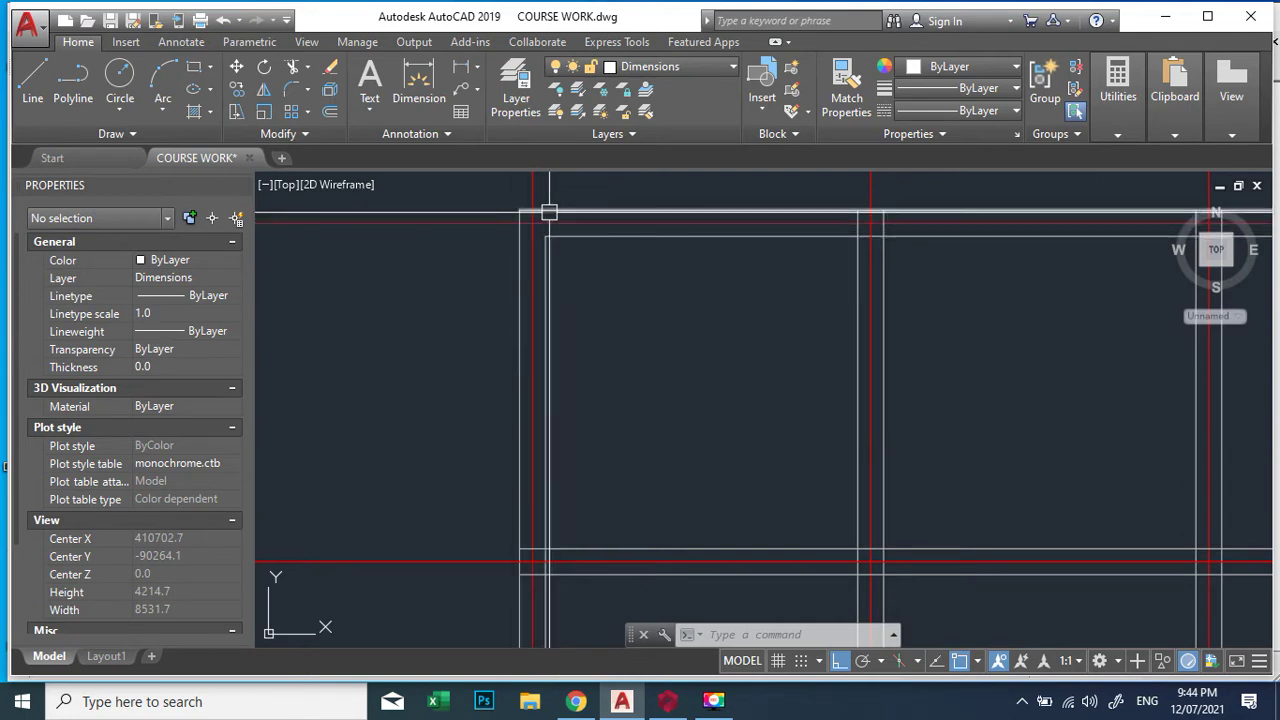
{"action": "mouse_move", "coordinate": [549, 212]}
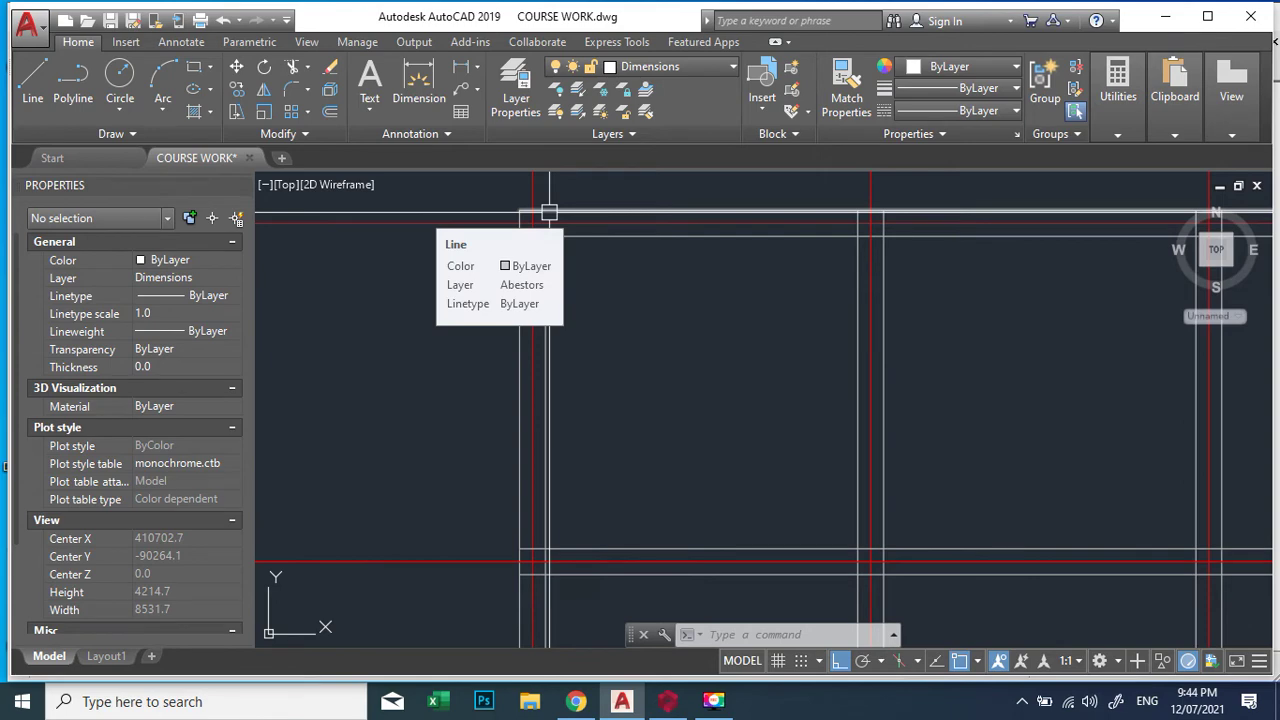
{"action": "scroll", "coordinate": [549, 212], "scroll_direction": "up", "scroll_amount": 2}
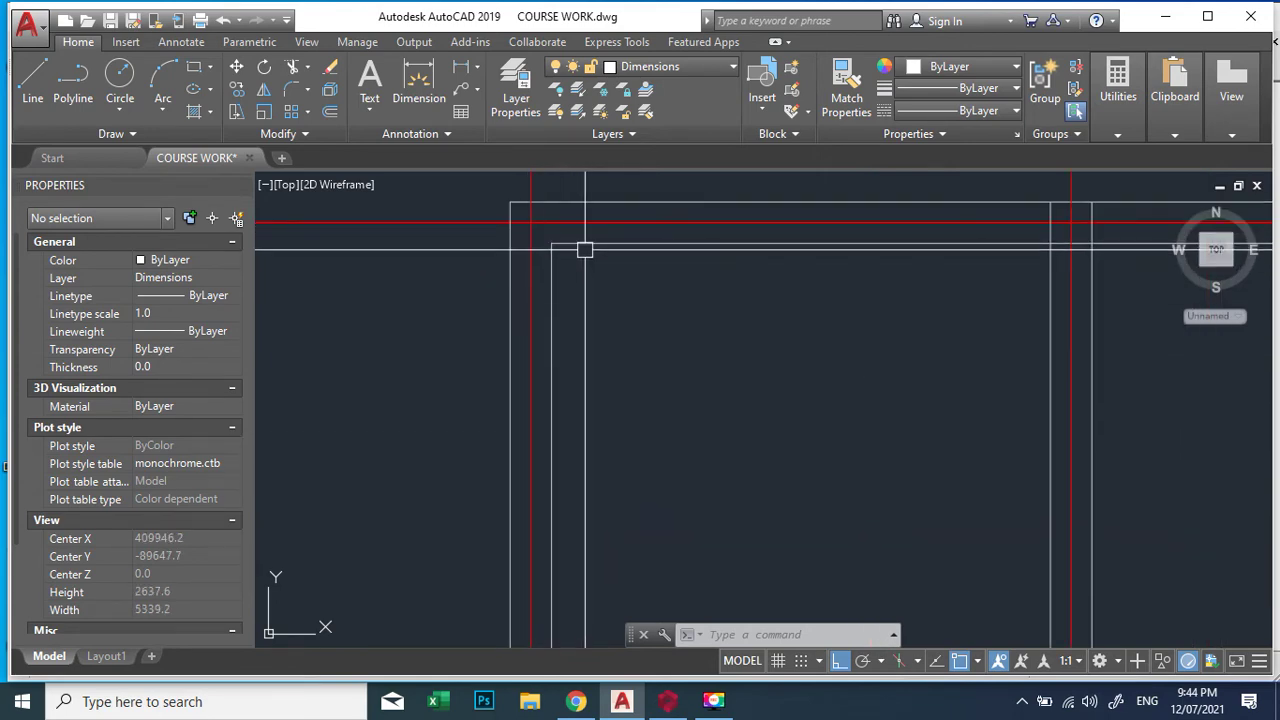
{"action": "scroll", "coordinate": [549, 250], "scroll_direction": "down", "scroll_amount": 2}
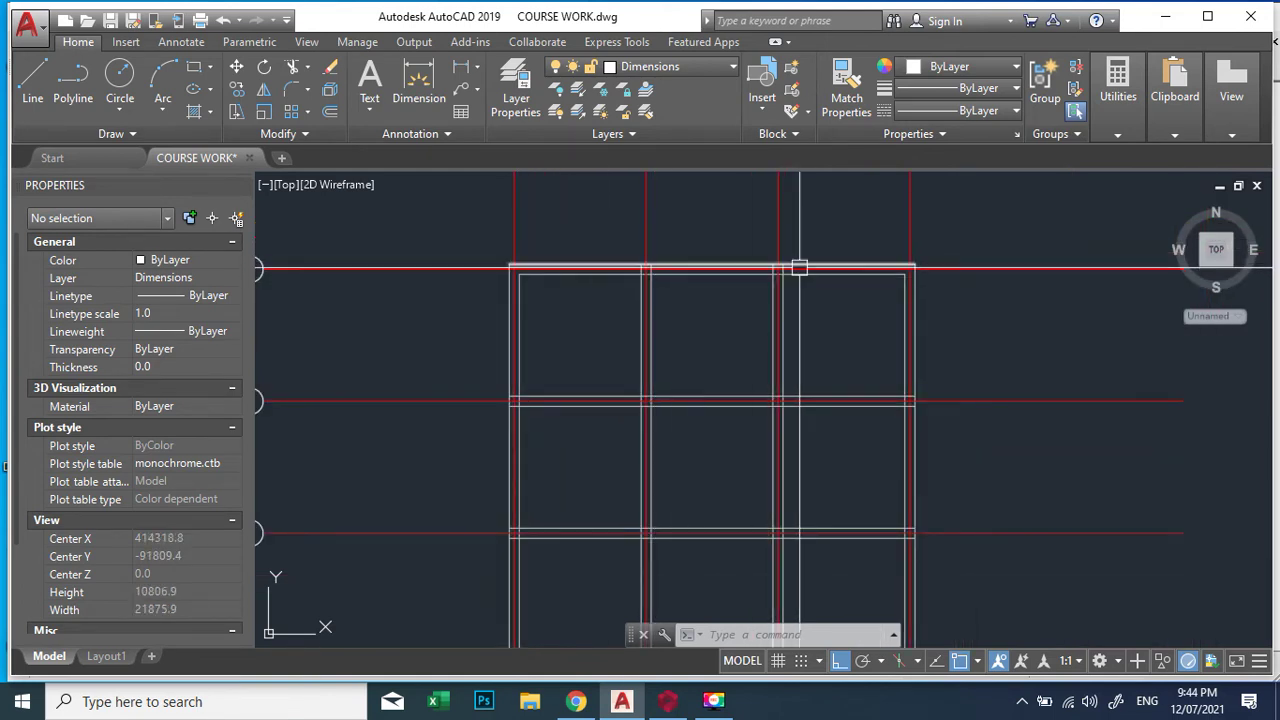
Step: Start a polyline in the empty area to the right of the floor plan with a first horizontal segment 230 long
{"action": "scroll", "coordinate": [746, 363], "scroll_direction": "down", "scroll_amount": 2}
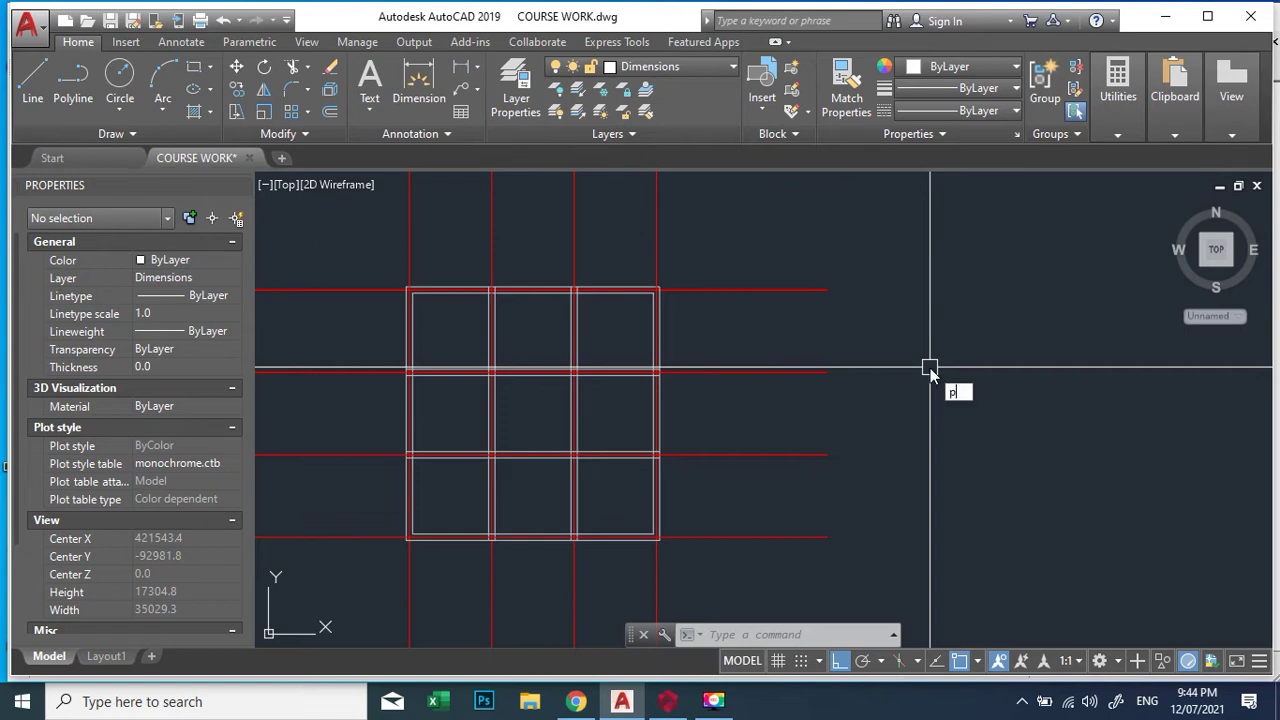
{"action": "type", "text": "l"}
{"action": "key", "text": "Return"}
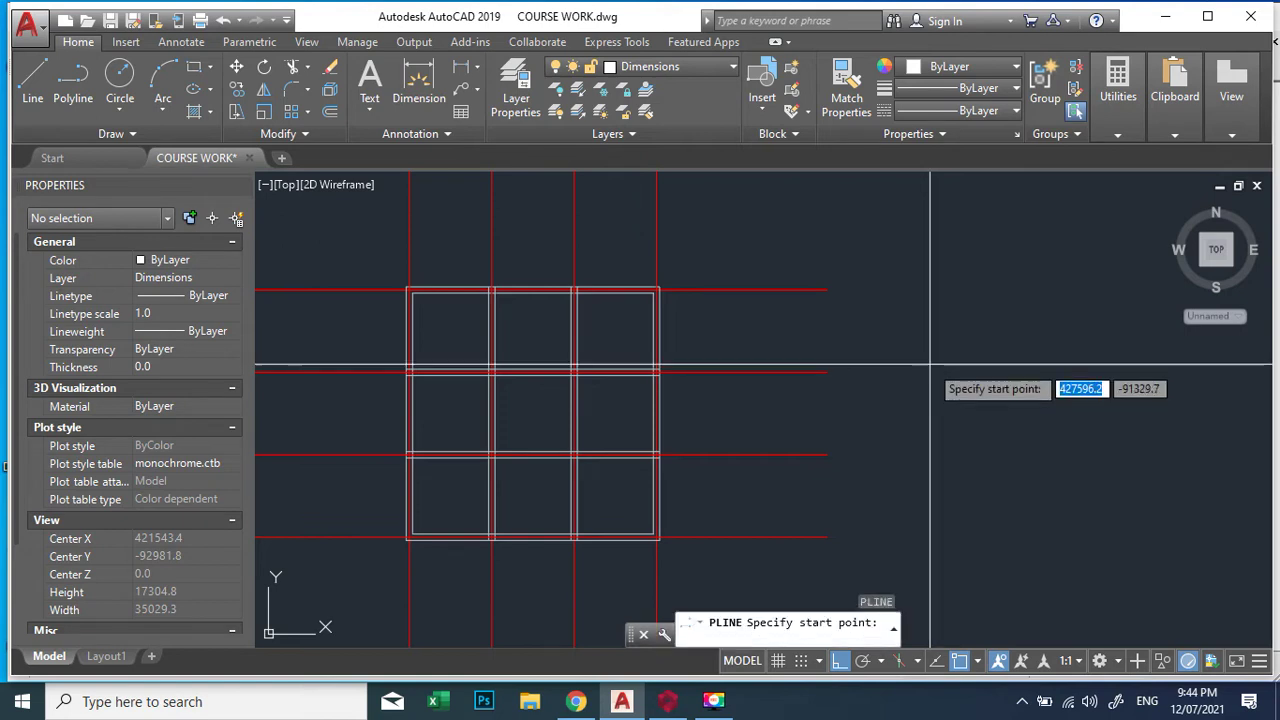
{"action": "scroll", "coordinate": [656, 288], "scroll_direction": "up", "scroll_amount": 6}
{"action": "scroll", "coordinate": [656, 299], "scroll_direction": "down", "scroll_amount": 4}
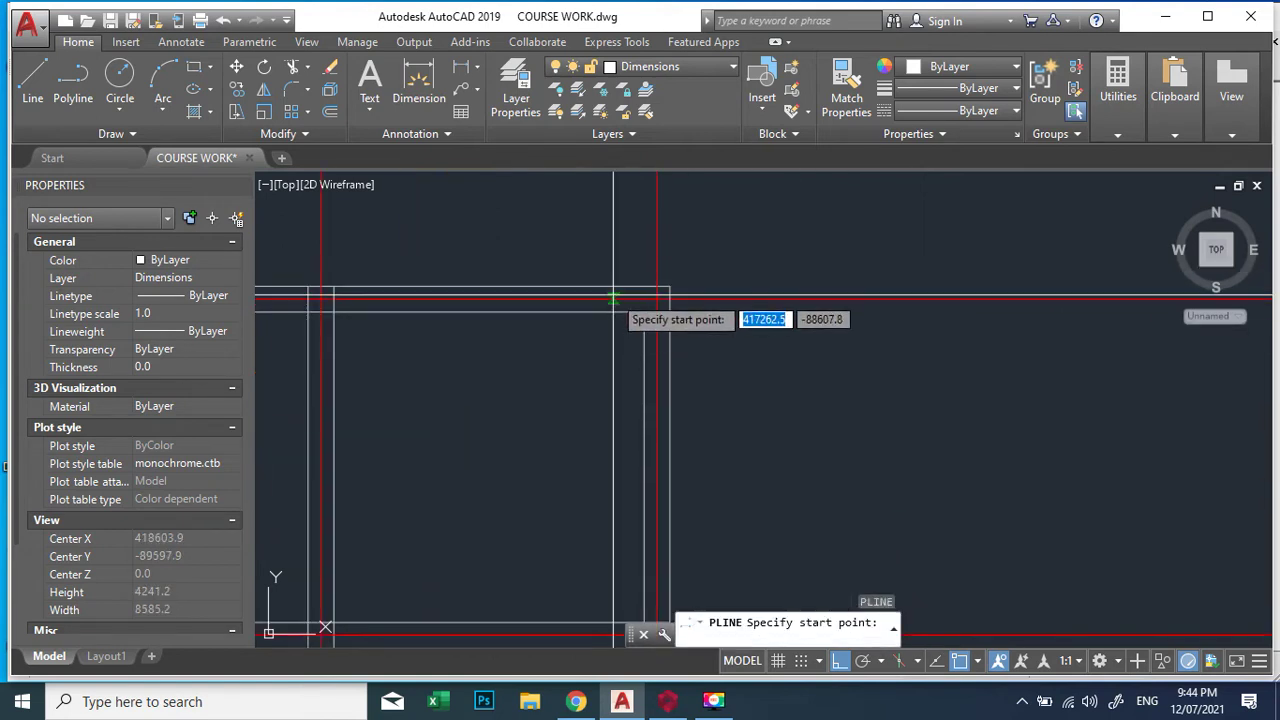
{"action": "scroll", "coordinate": [799, 340], "scroll_direction": "down", "scroll_amount": 5}
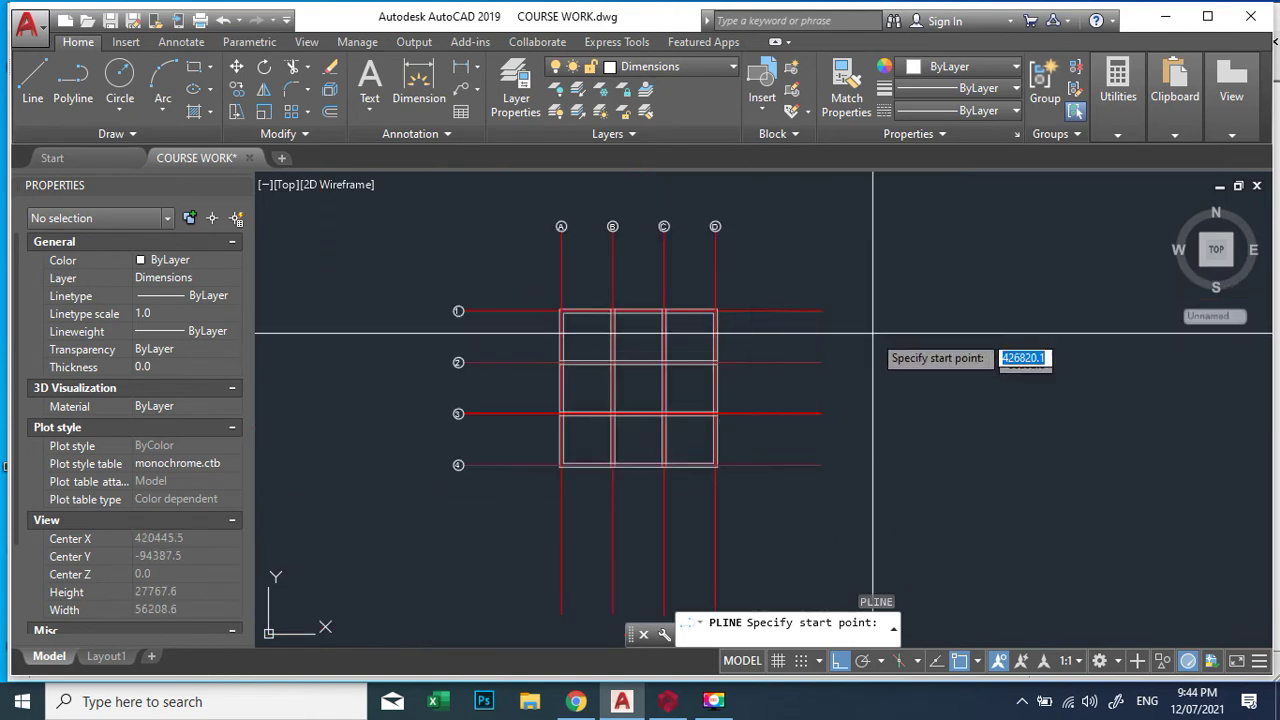
{"action": "scroll", "coordinate": [880, 335], "scroll_direction": "up", "scroll_amount": 3}
{"action": "left_click", "coordinate": [880, 322]}
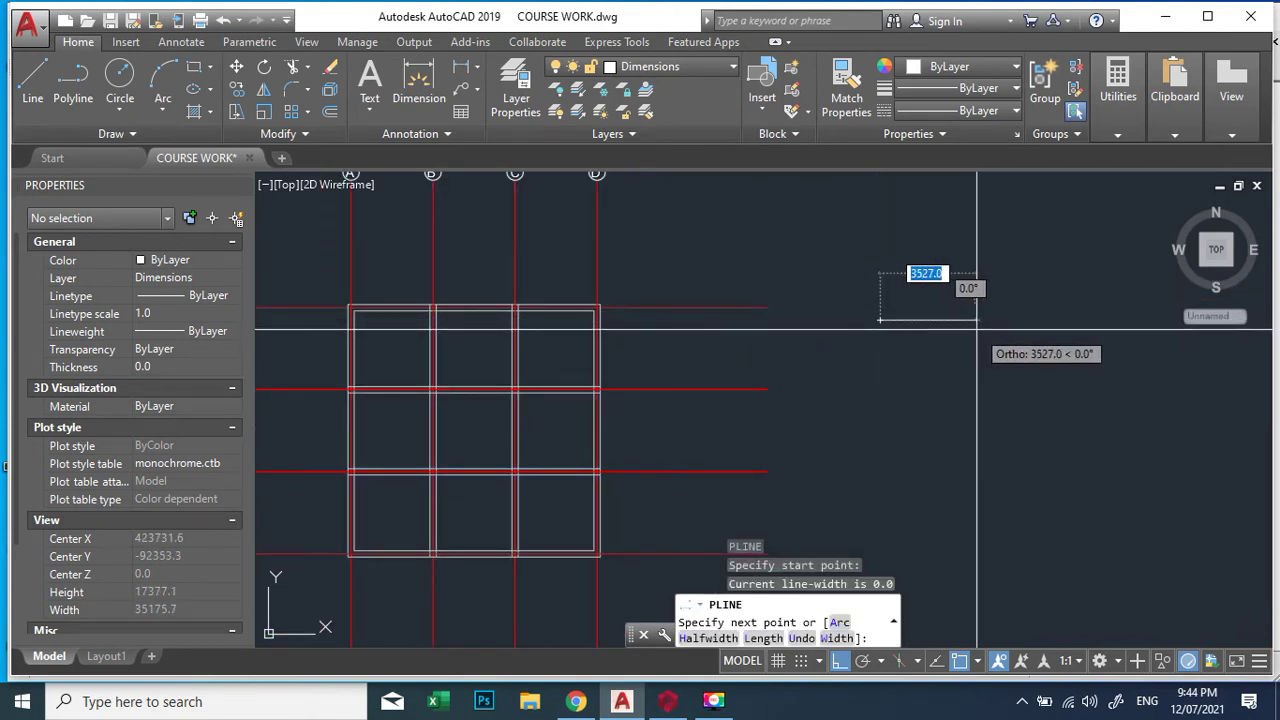
{"action": "type", "text": "230"}
{"action": "key", "text": "Return"}
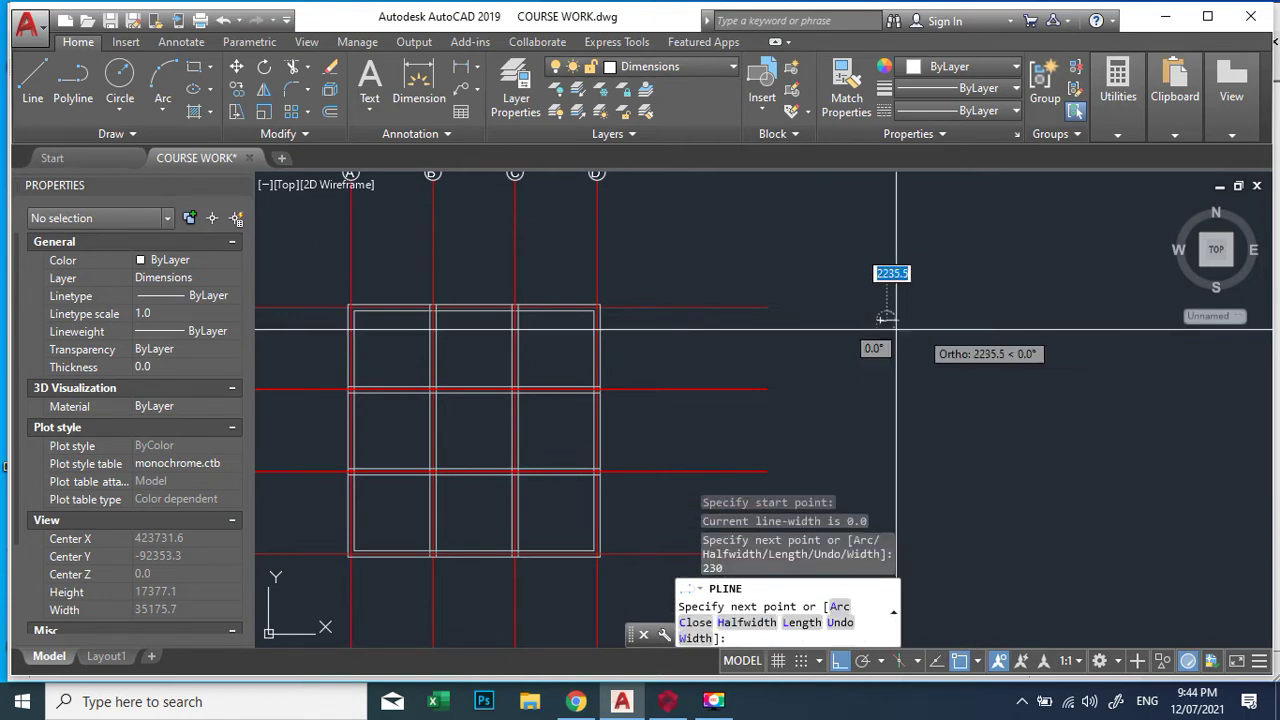
Step: Continue the polyline 230 downward and 230 back to the left, and close it into a square
{"action": "scroll", "coordinate": [945, 335], "scroll_direction": "up", "scroll_amount": 2}
{"action": "type", "text": "2"}
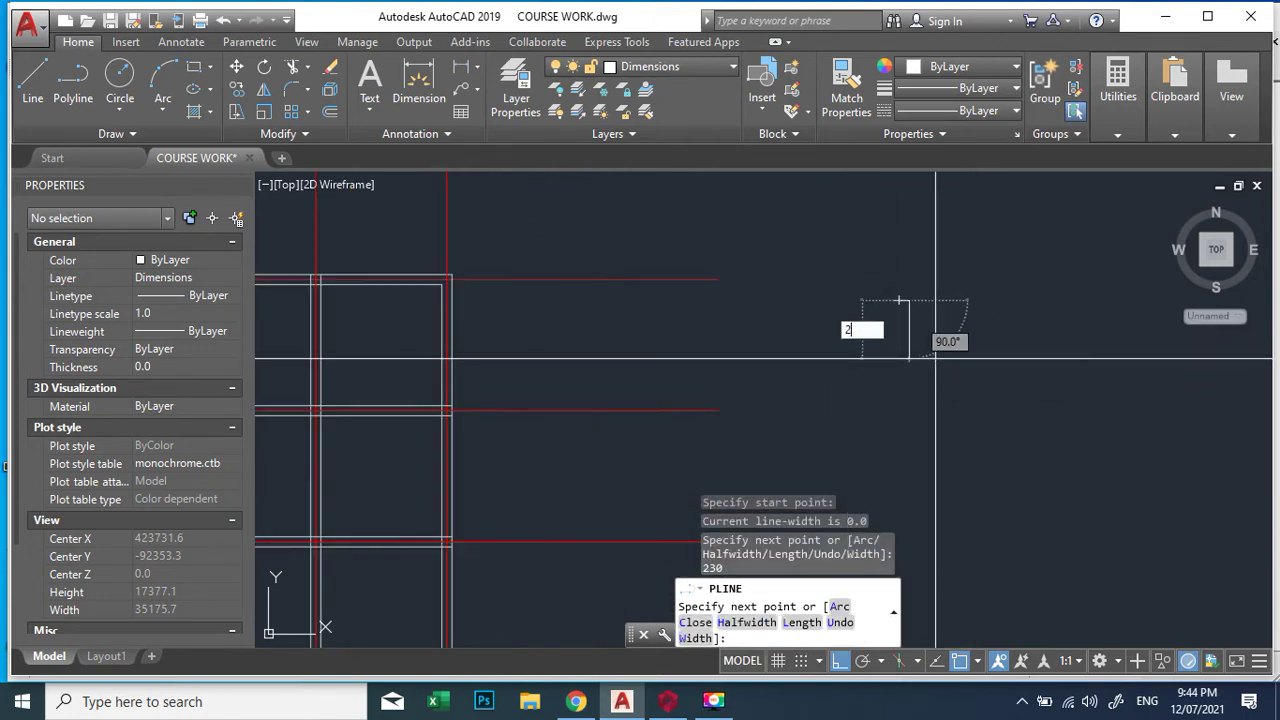
{"action": "type", "text": "30"}
{"action": "key", "text": "Return"}
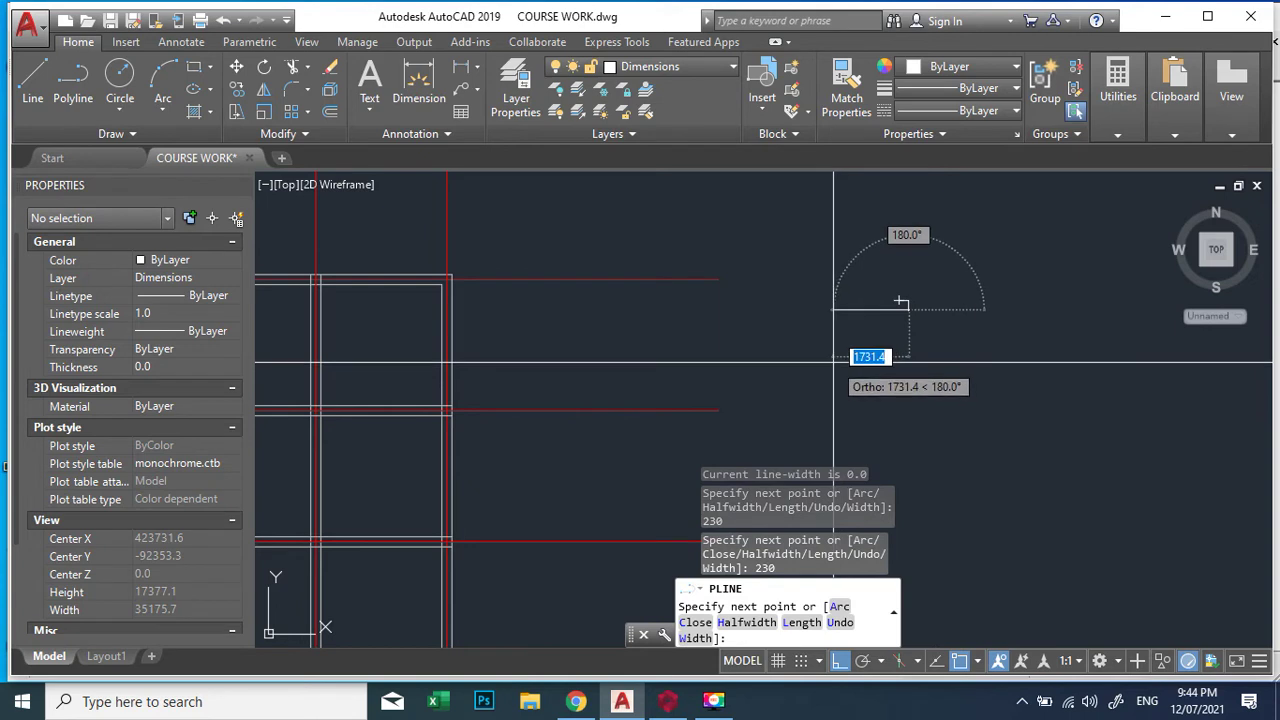
{"action": "type", "text": "230"}
{"action": "key", "text": "Return"}
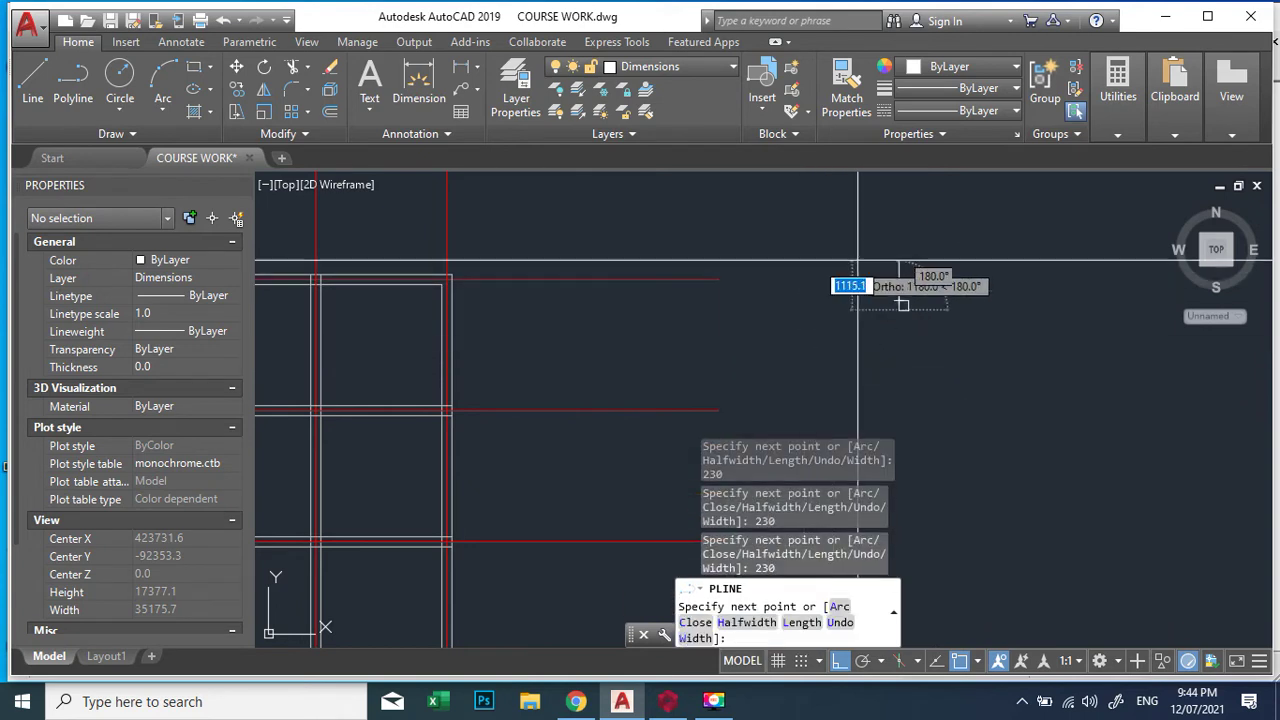
{"action": "type", "text": "c"}
{"action": "key", "text": "Return"}
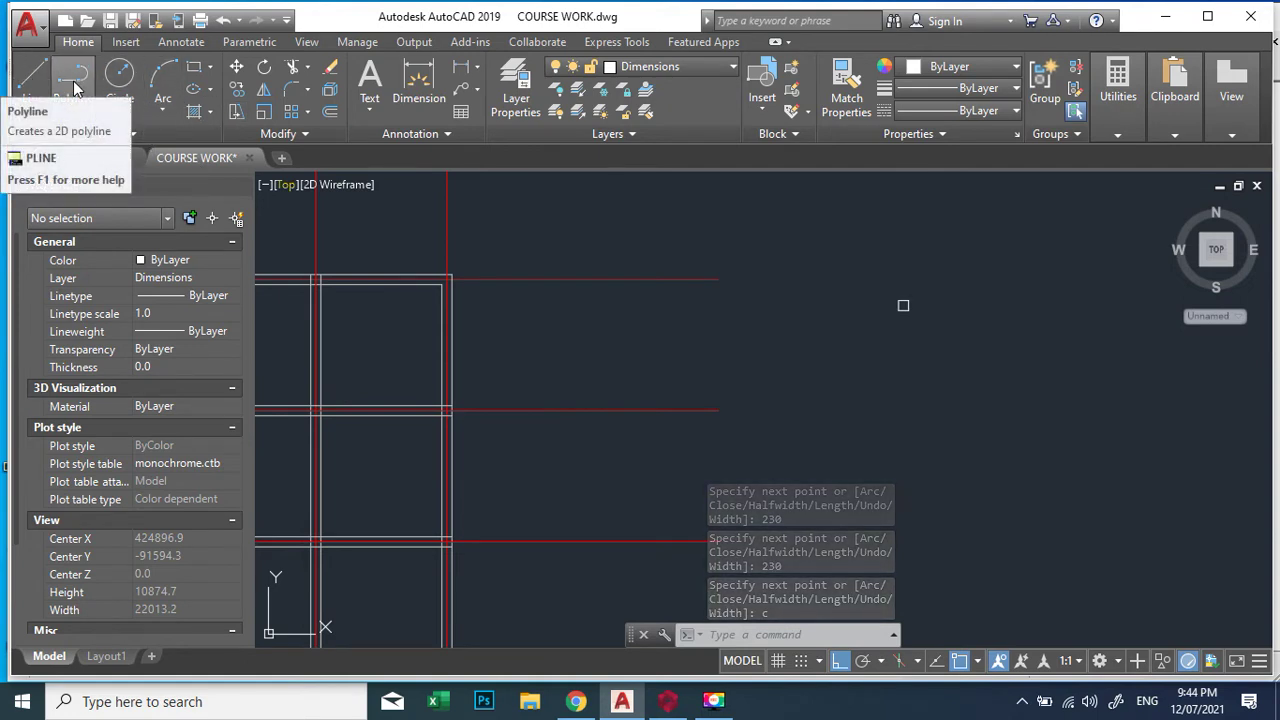
Step: Select the 230 square to check its object type and clear the selection
{"action": "scroll", "coordinate": [800, 260], "scroll_direction": "up", "scroll_amount": 6}
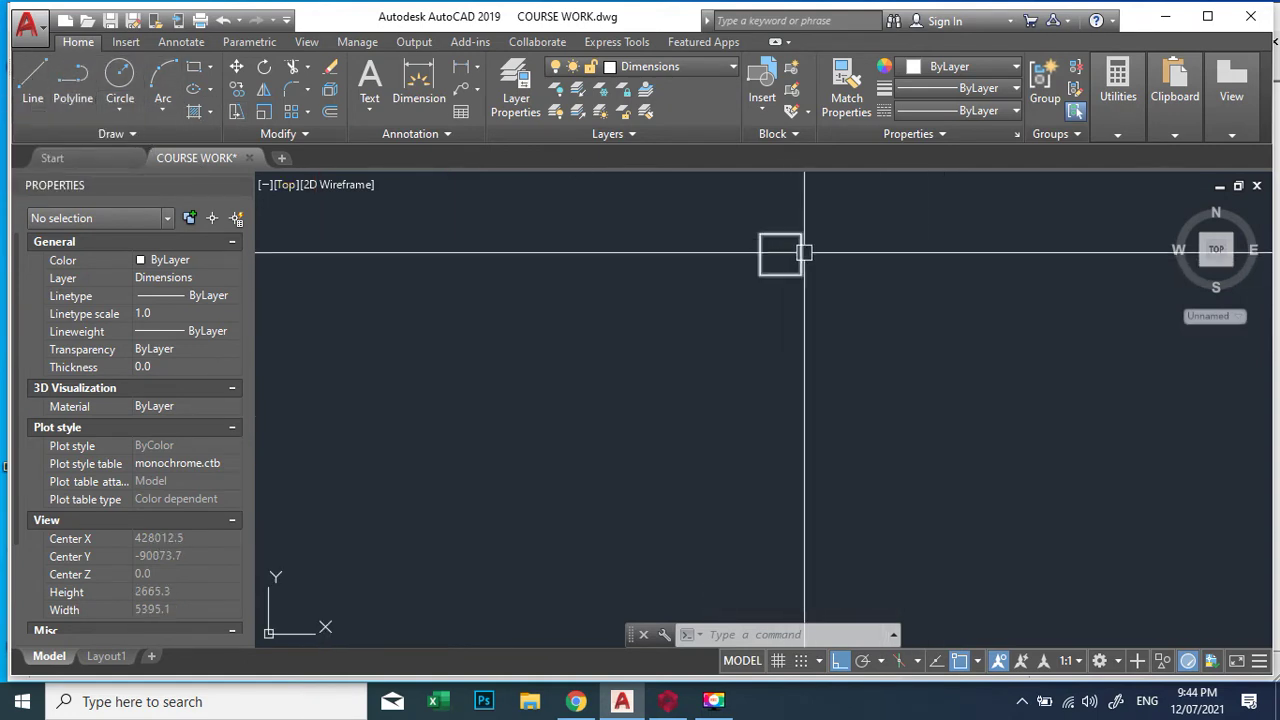
{"action": "left_click", "coordinate": [802, 252]}
{"action": "scroll", "coordinate": [880, 300], "scroll_direction": "down", "scroll_amount": 5}
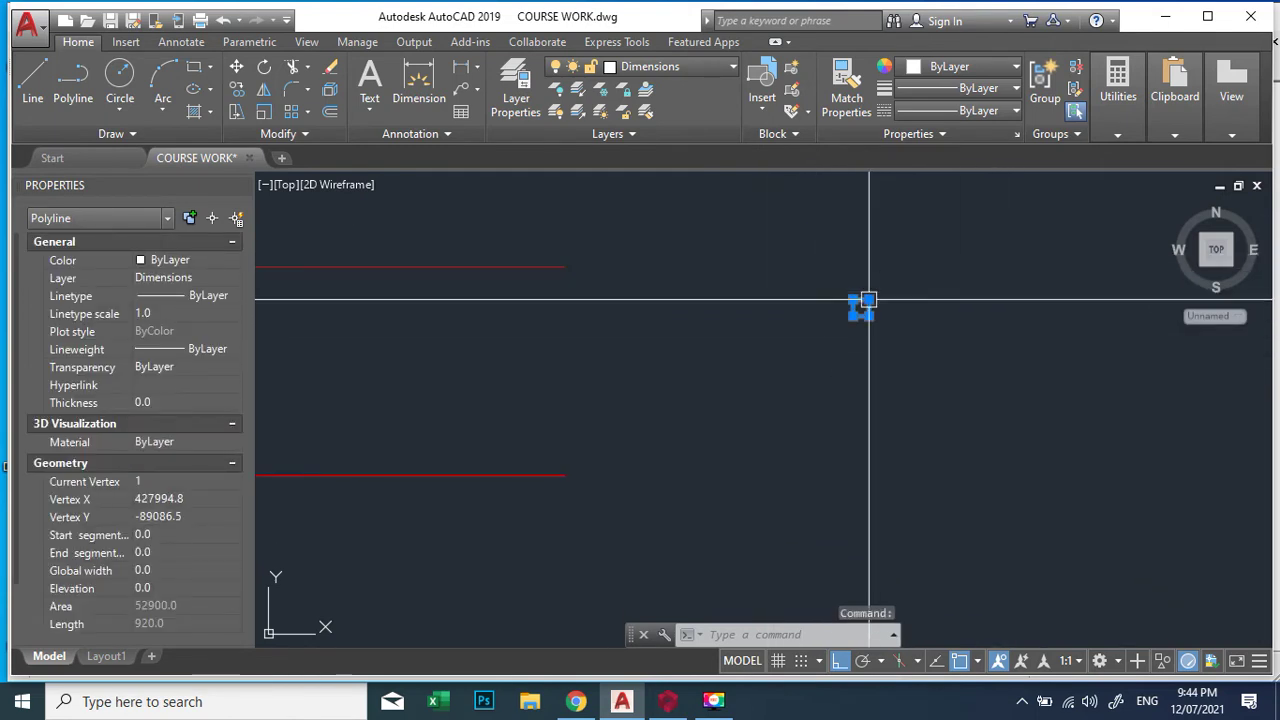
{"action": "scroll", "coordinate": [868, 300], "scroll_direction": "up", "scroll_amount": 3}
{"action": "key", "text": "Escape"}
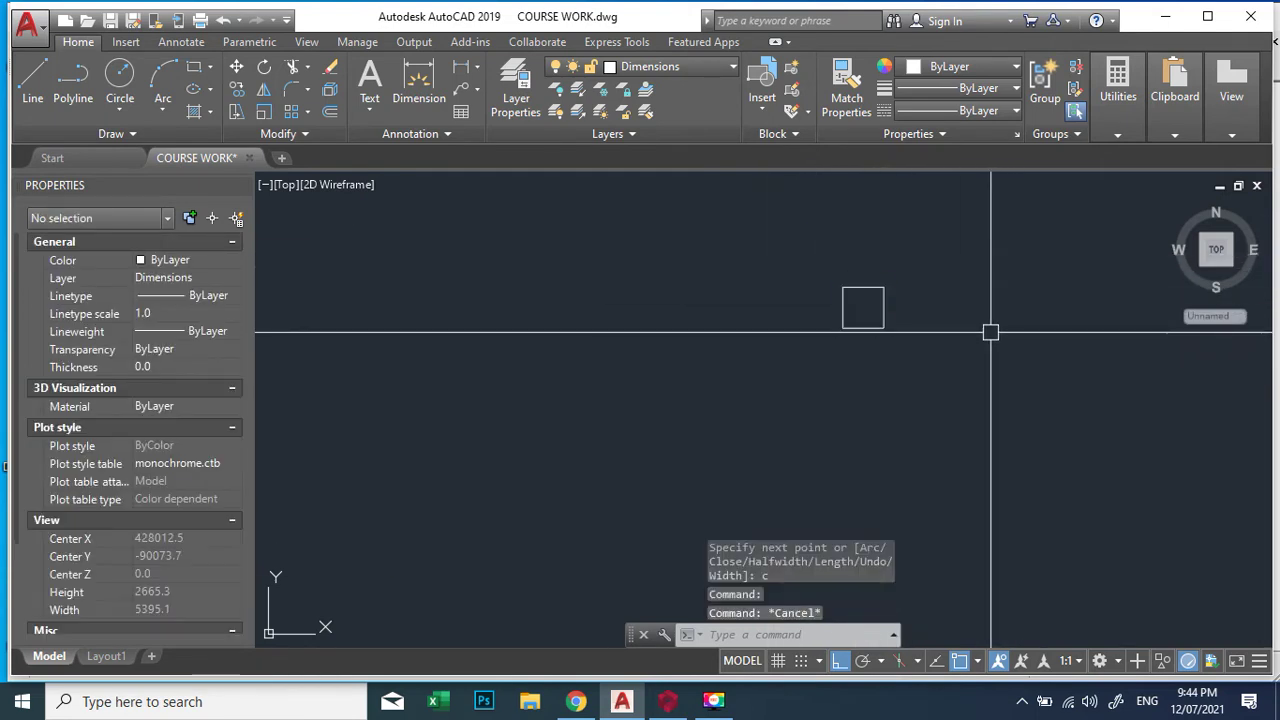
Step: Draw a four-sided box about 809 wide from separate Line segments to the right of the small polyline square
{"action": "left_click", "coordinate": [33, 80]}
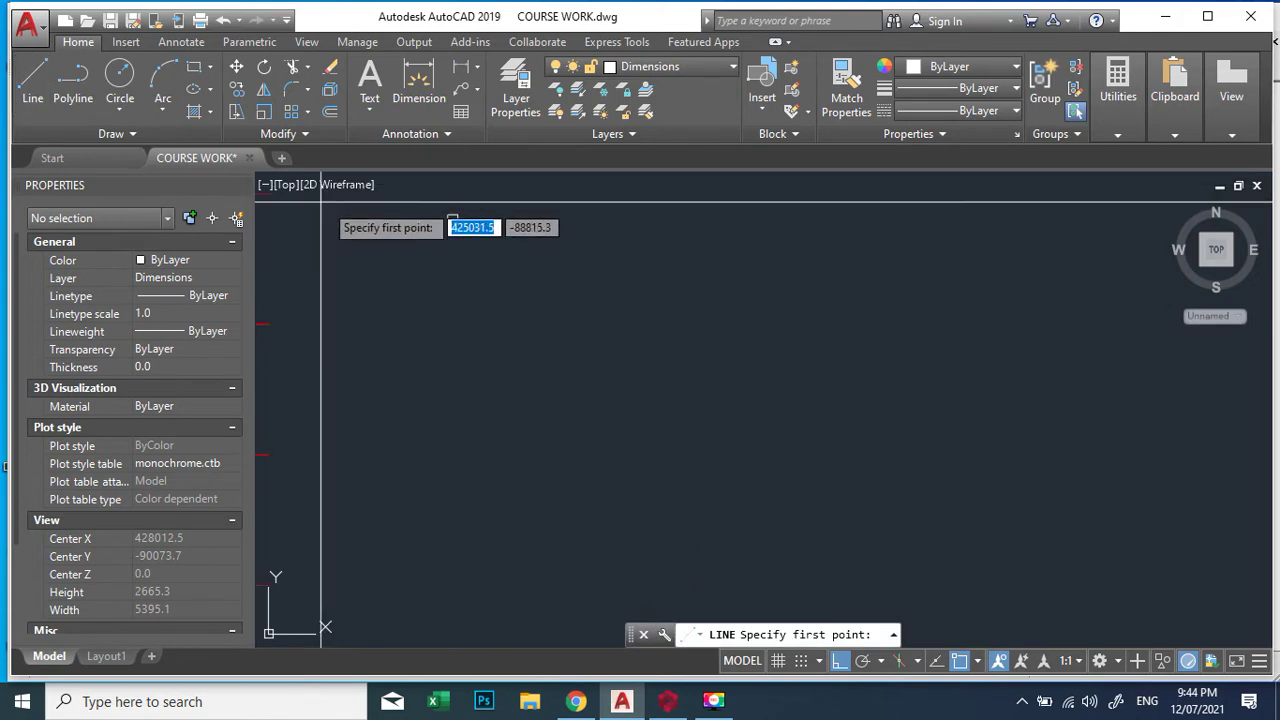
{"action": "scroll", "coordinate": [543, 243], "scroll_direction": "down", "scroll_amount": 4}
{"action": "left_click", "coordinate": [474, 245]}
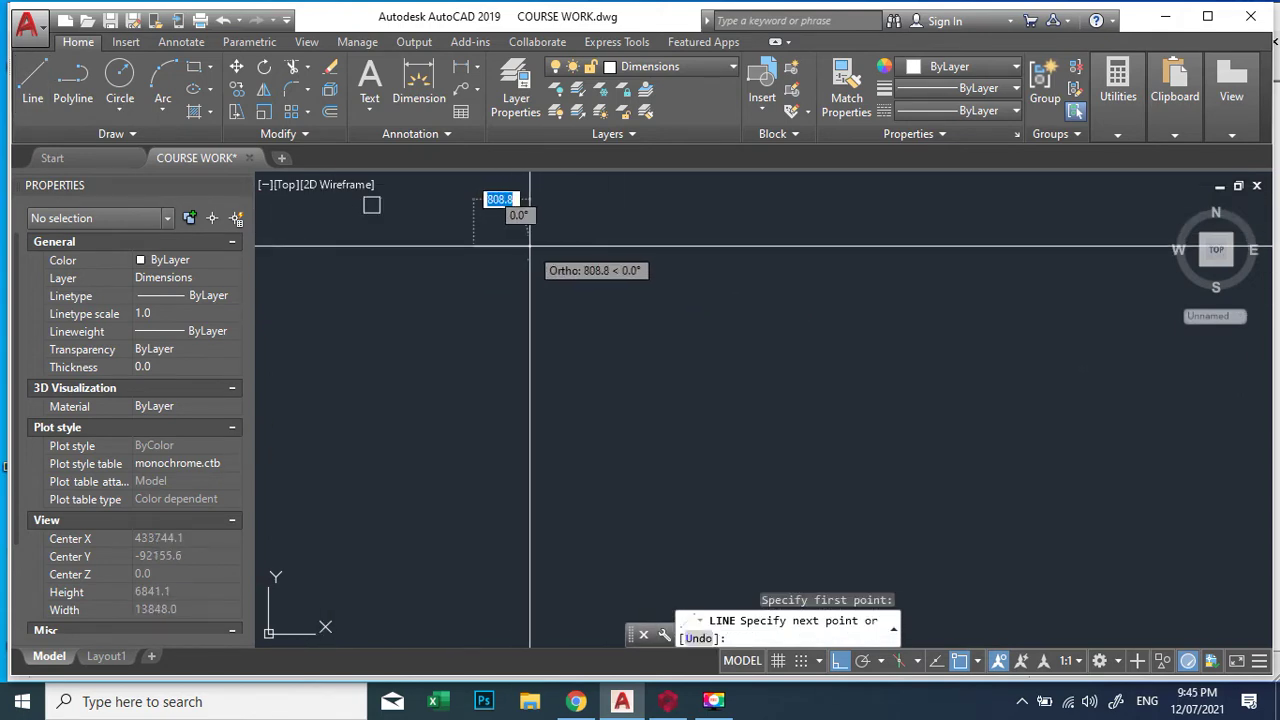
{"action": "left_click", "coordinate": [530, 245]}
{"action": "left_click", "coordinate": [528, 294]}
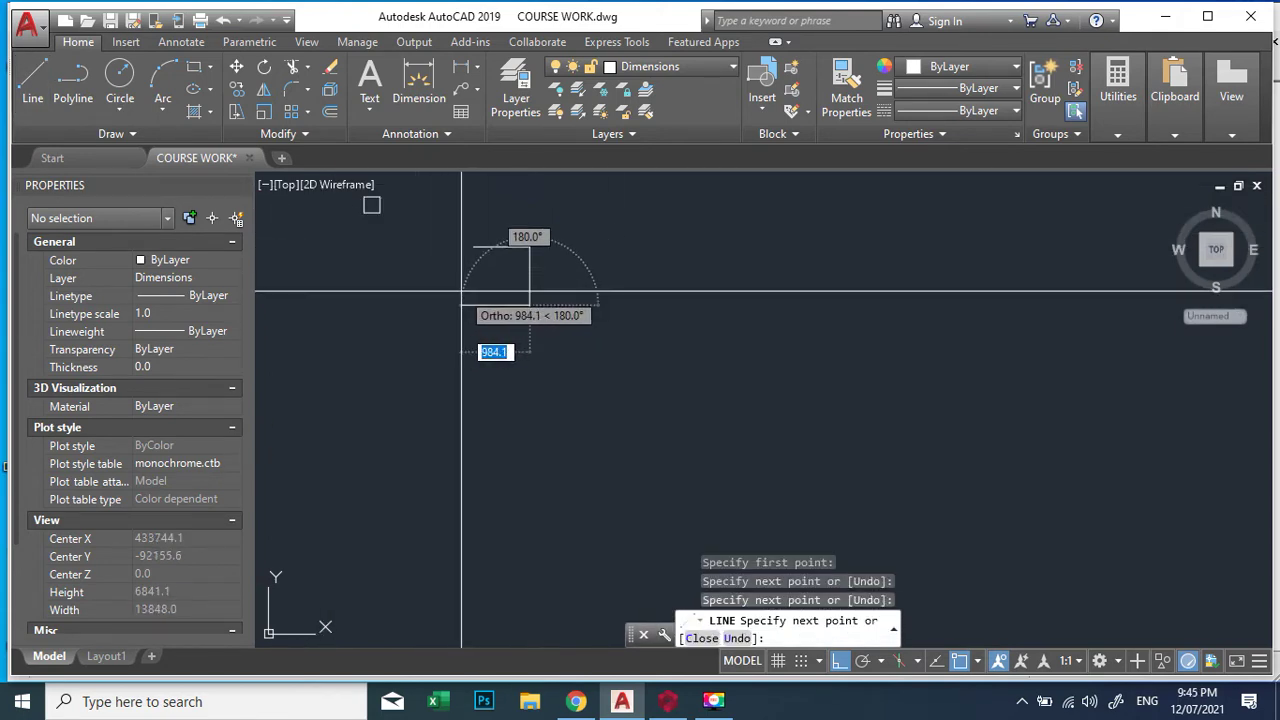
{"action": "left_click", "coordinate": [474, 293]}
{"action": "left_click", "coordinate": [474, 246]}
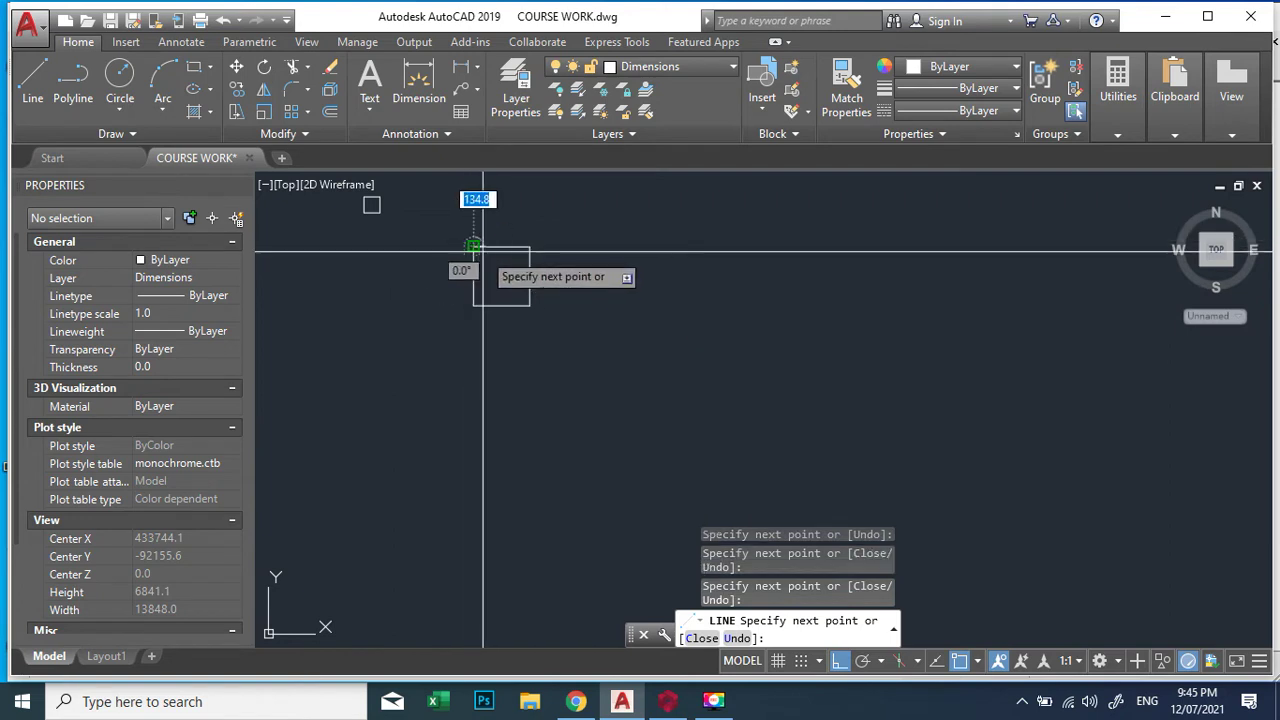
{"action": "right_click", "coordinate": [520, 256]}
{"action": "left_click", "coordinate": [562, 265]}
Step: Select the four sides of the larger box one by one to check their object type, and clear the selection
{"action": "scroll", "coordinate": [500, 257], "scroll_direction": "up", "scroll_amount": 3}
{"action": "left_click", "coordinate": [494, 229]}
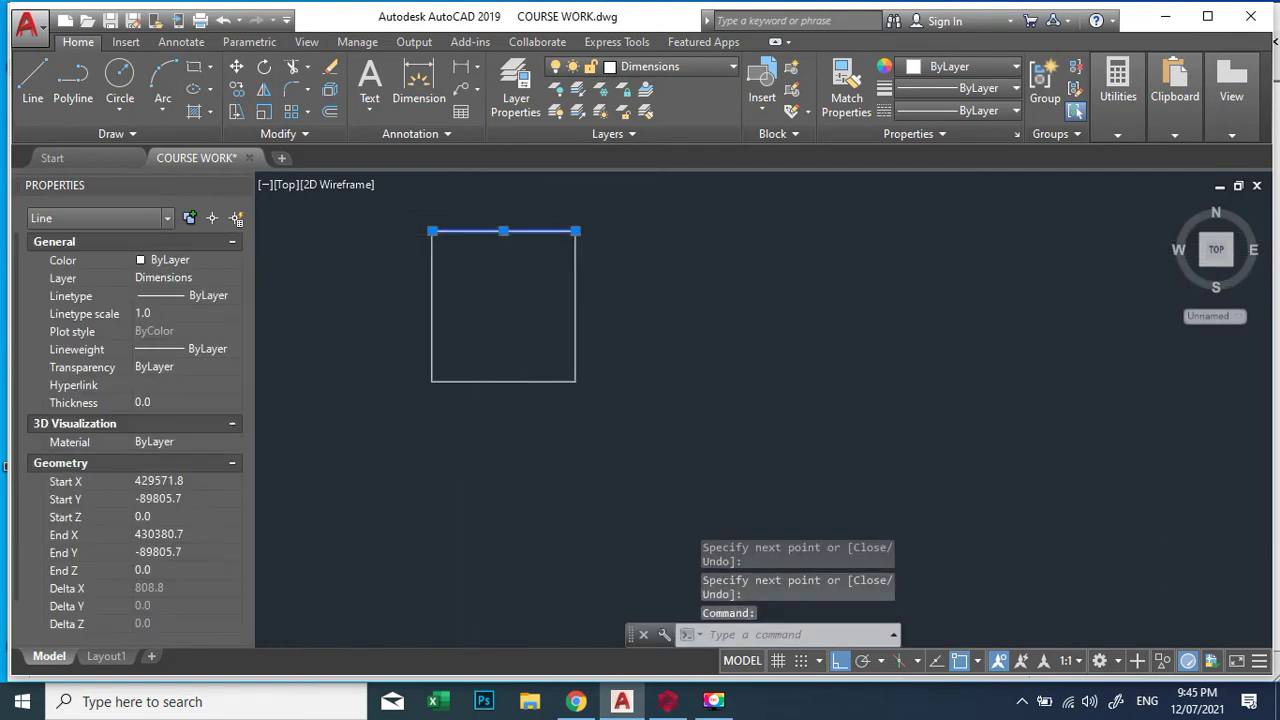
{"action": "scroll", "coordinate": [551, 256], "scroll_direction": "down", "scroll_amount": 3}
{"action": "scroll", "coordinate": [551, 256], "scroll_direction": "down", "scroll_amount": 3}
{"action": "scroll", "coordinate": [560, 276], "scroll_direction": "up", "scroll_amount": 2}
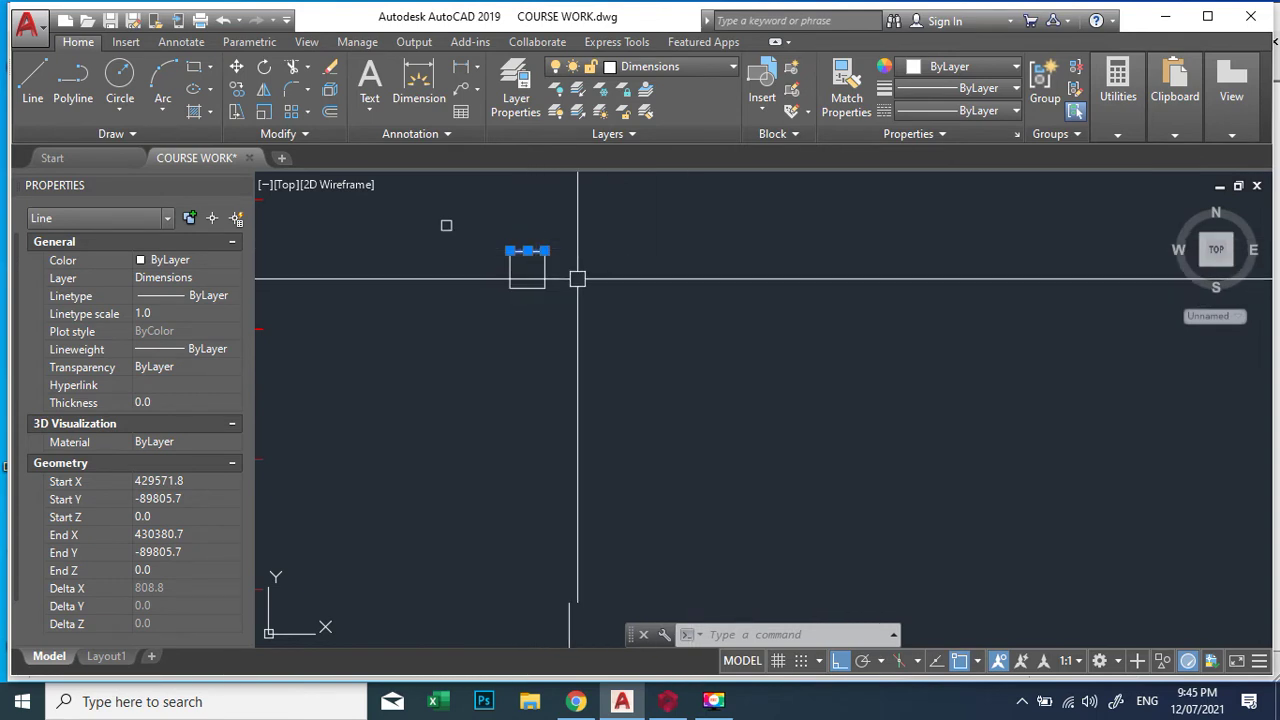
{"action": "scroll", "coordinate": [570, 275], "scroll_direction": "up", "scroll_amount": 2}
{"action": "left_click", "coordinate": [507, 285]}
{"action": "left_click", "coordinate": [533, 302]}
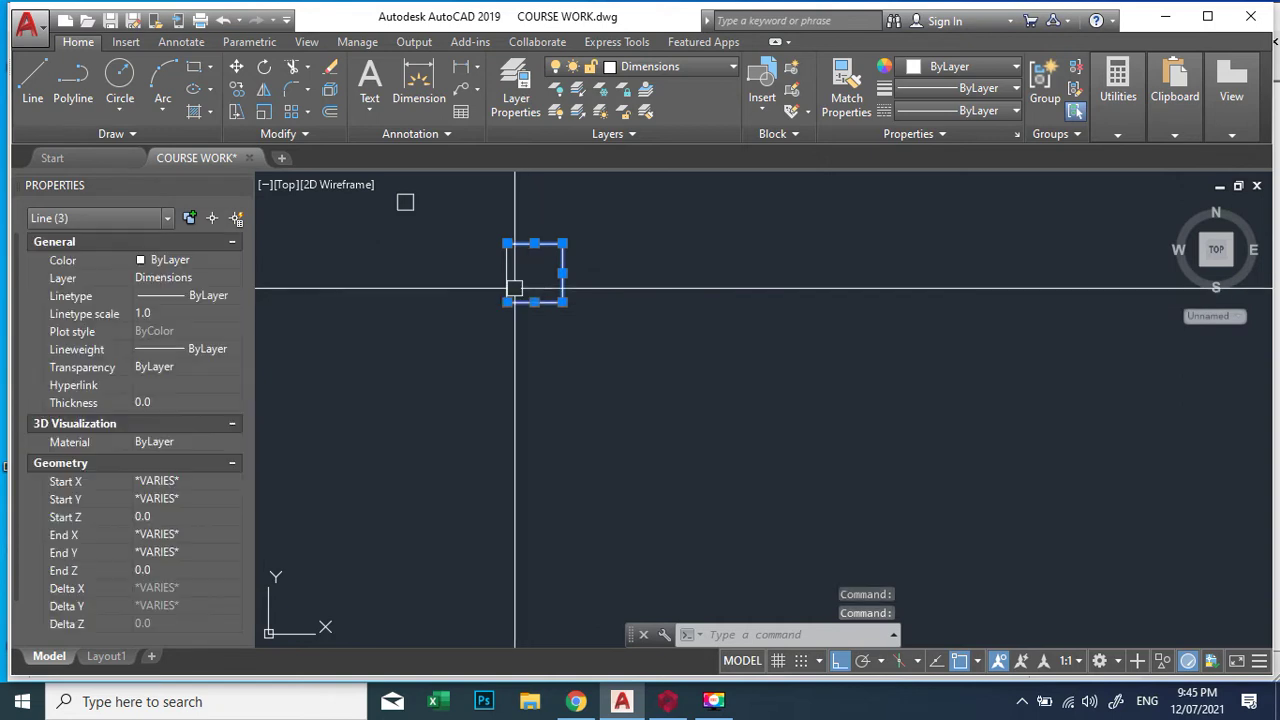
{"action": "left_click", "coordinate": [563, 273]}
{"action": "scroll", "coordinate": [628, 291], "scroll_direction": "down", "scroll_amount": 5}
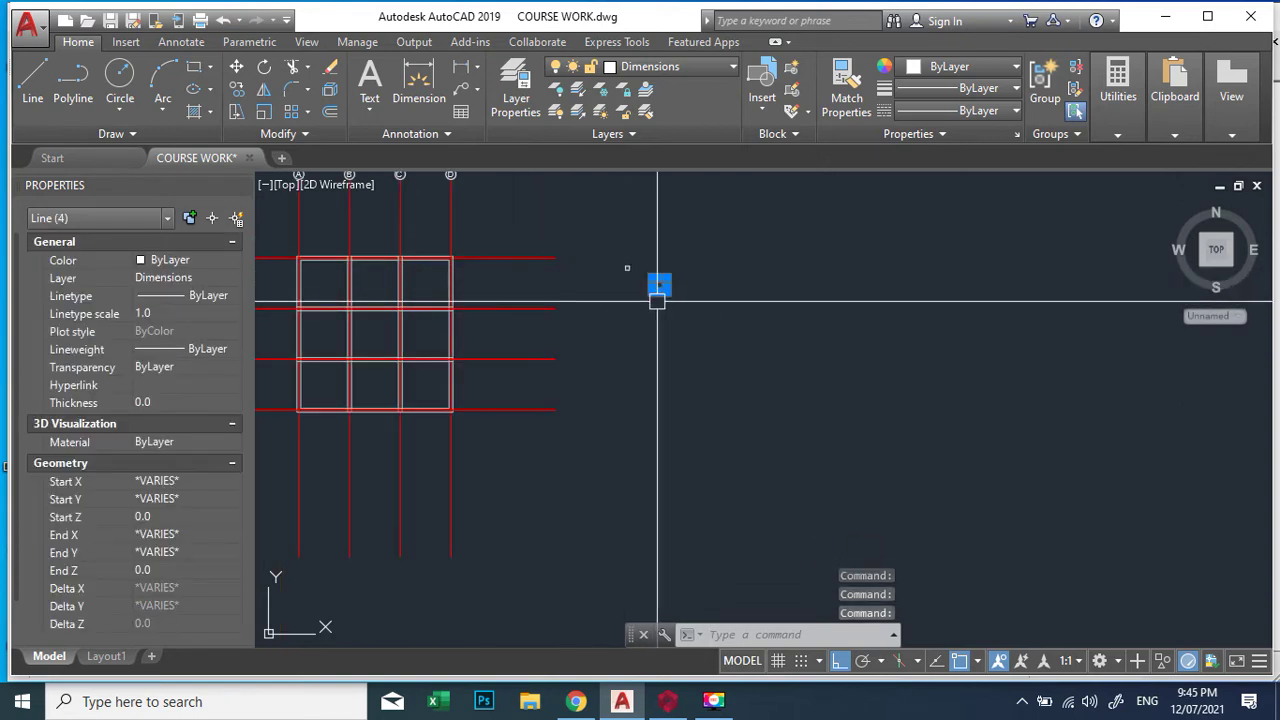
{"action": "key", "text": "Escape"}
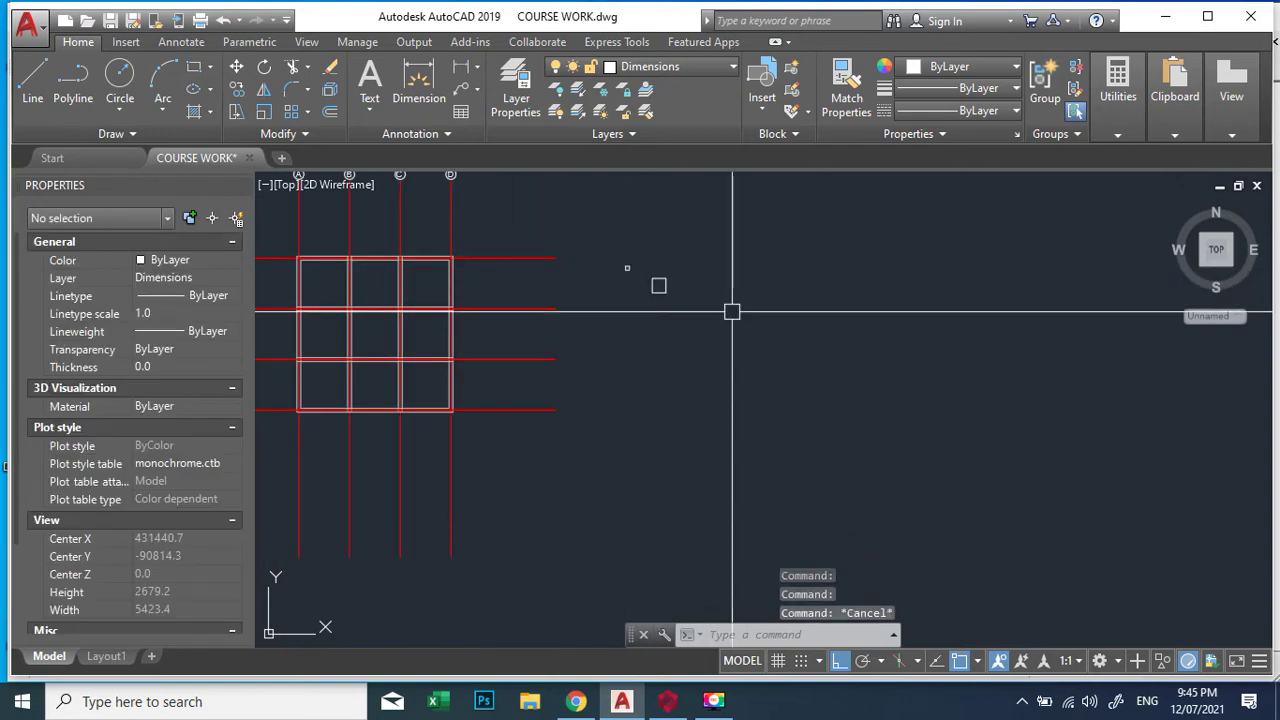
Step: Select the small polyline square and add the larger box to compare their object types, leaving nothing selected
{"action": "scroll", "coordinate": [600, 268], "scroll_direction": "up", "scroll_amount": 4}
{"action": "scroll", "coordinate": [614, 206], "scroll_direction": "up", "scroll_amount": 1}
{"action": "left_click", "coordinate": [614, 206]}
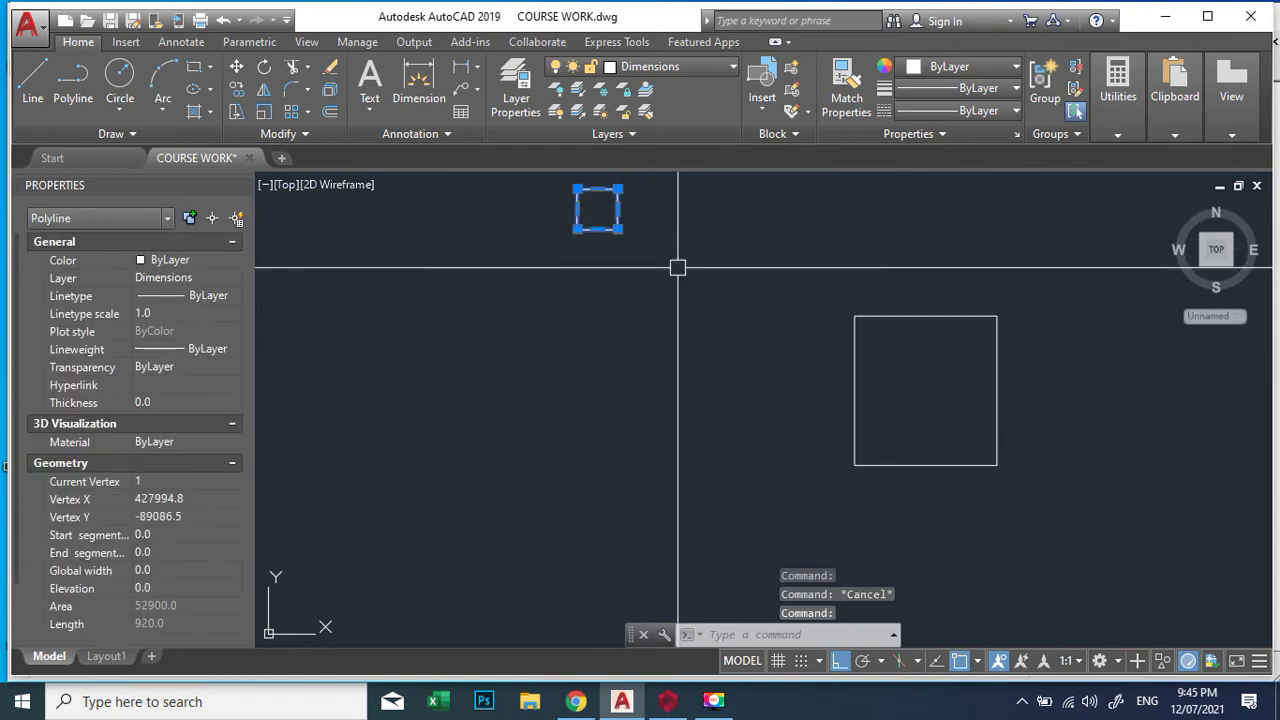
{"action": "scroll", "coordinate": [670, 320], "scroll_direction": "down", "scroll_amount": 5}
{"action": "left_click", "coordinate": [708, 290]}
{"action": "left_click", "coordinate": [837, 413]}
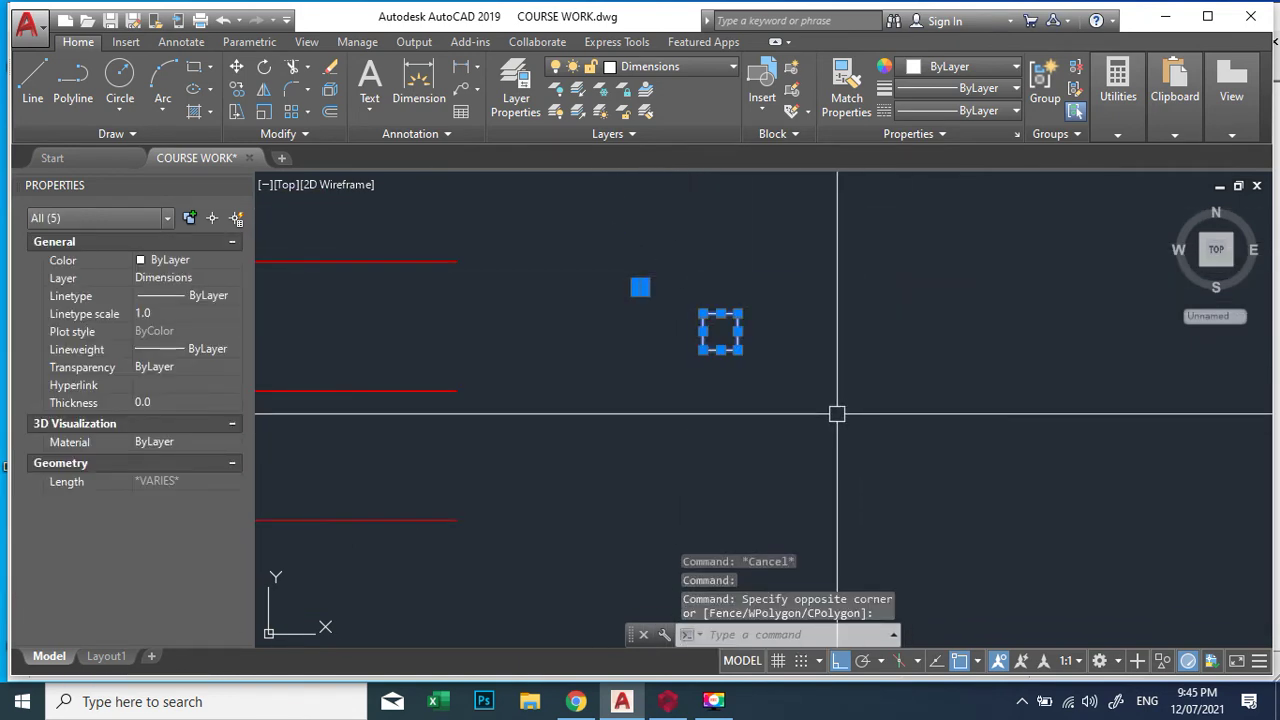
{"action": "key", "text": "Escape"}
{"action": "key", "text": "Escape"}
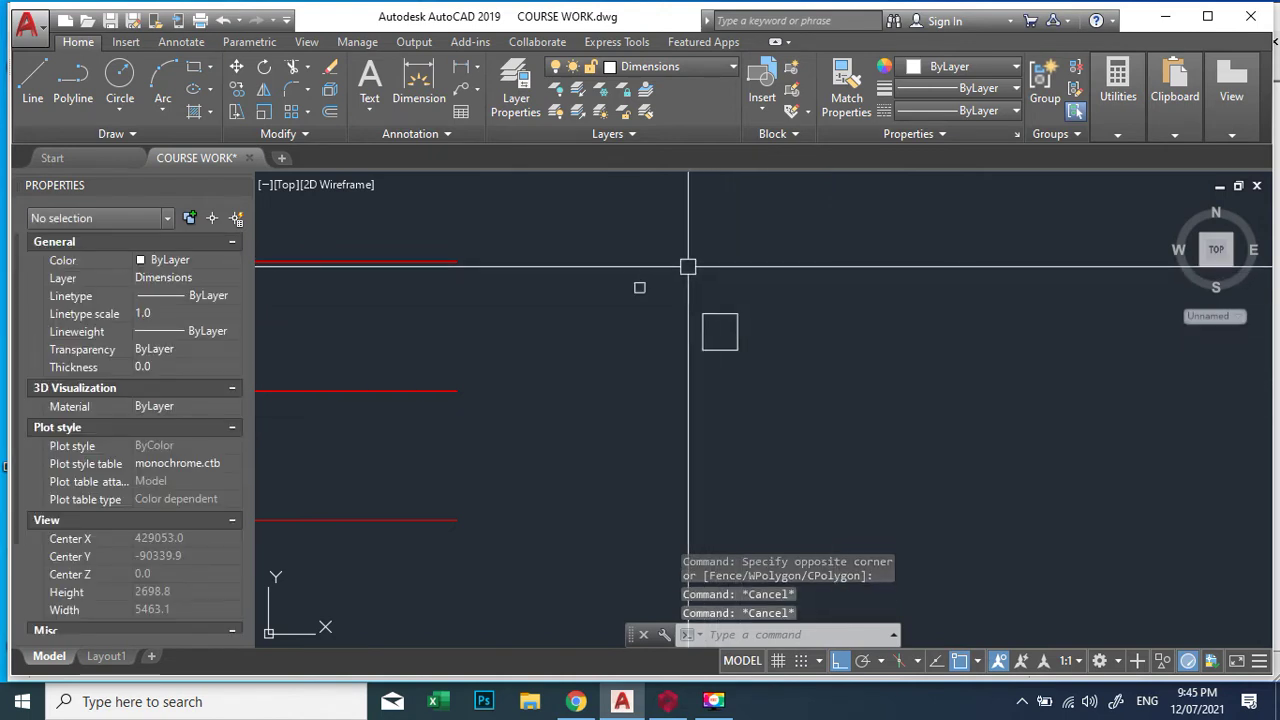
Step: Delete the larger box made of four separate lines
{"action": "left_click", "coordinate": [688, 266]}
{"action": "left_click", "coordinate": [940, 530]}
{"action": "key", "text": "Delete"}
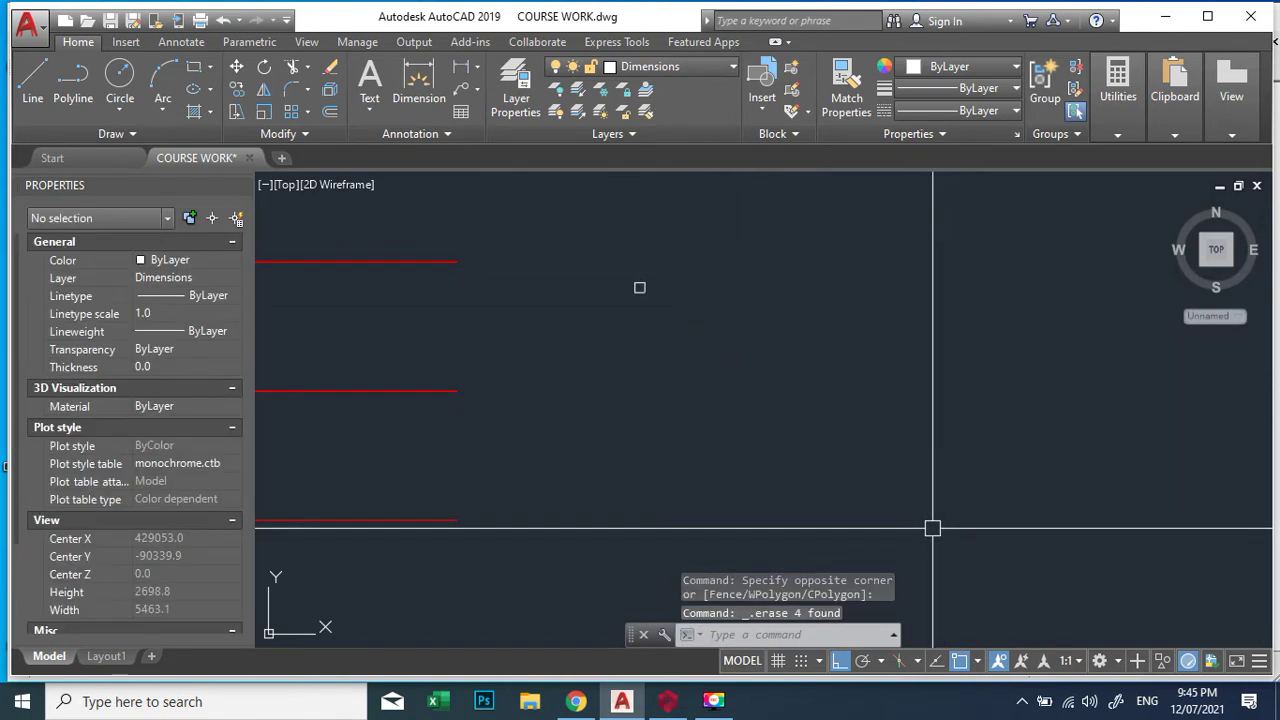
Step: Move the 230 polyline square by its lower-right corner about 853 horizontally, farther from the floor plan
{"action": "scroll", "coordinate": [930, 470], "scroll_direction": "down", "scroll_amount": 3}
{"action": "scroll", "coordinate": [929, 385], "scroll_direction": "up", "scroll_amount": 3}
{"action": "scroll", "coordinate": [915, 370], "scroll_direction": "up", "scroll_amount": 3}
{"action": "left_click", "coordinate": [905, 378]}
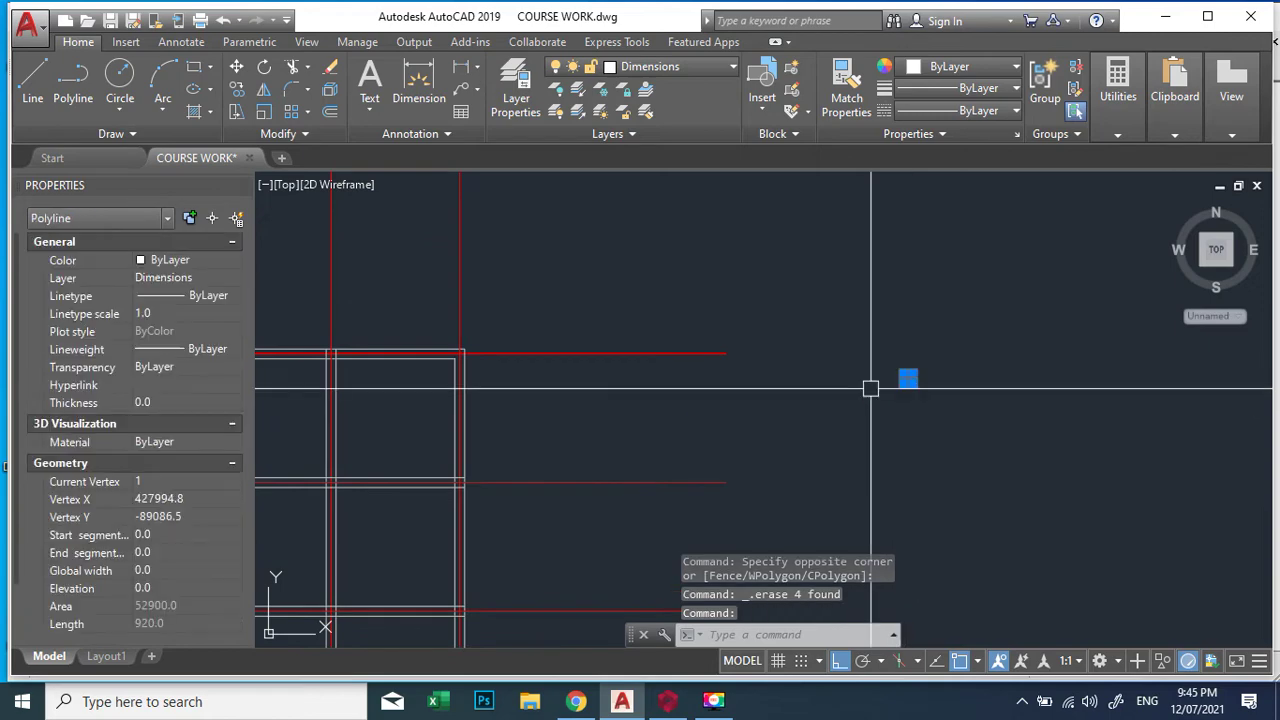
{"action": "right_click", "coordinate": [870, 388]}
{"action": "left_click", "coordinate": [851, 360]}
{"action": "scroll", "coordinate": [905, 380], "scroll_direction": "up", "scroll_amount": 4}
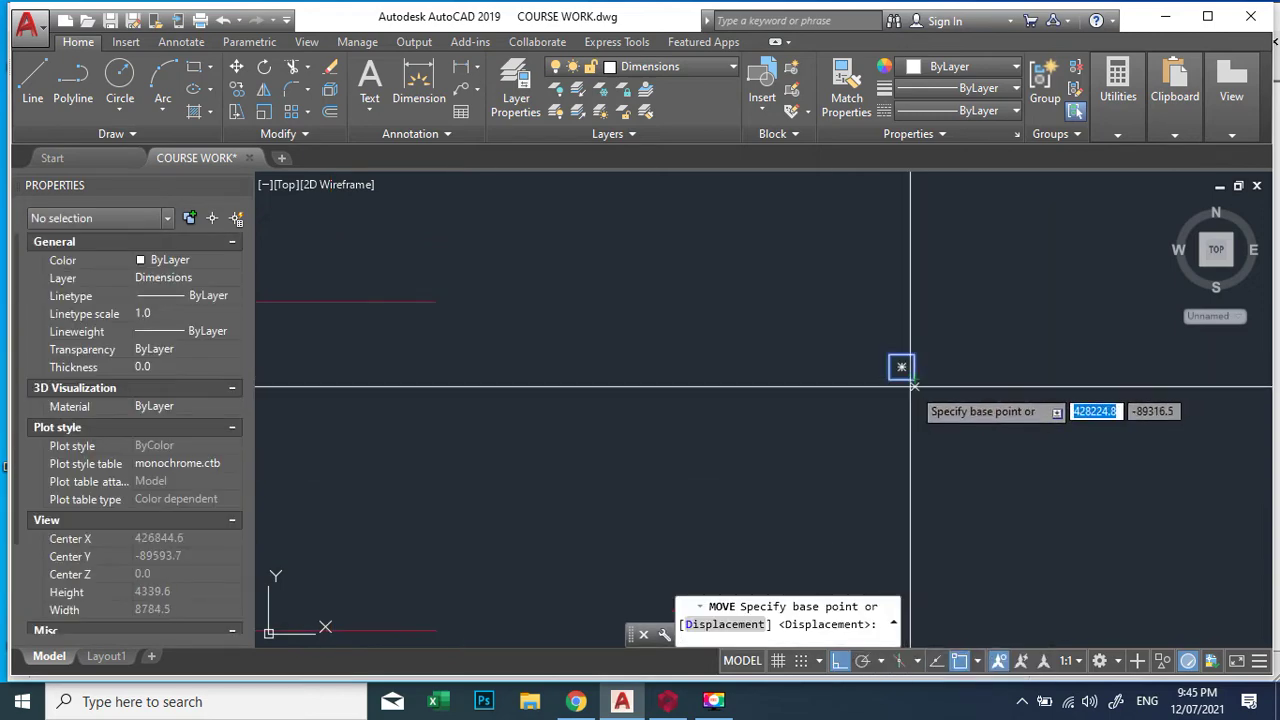
{"action": "scroll", "coordinate": [908, 383], "scroll_direction": "up", "scroll_amount": 2}
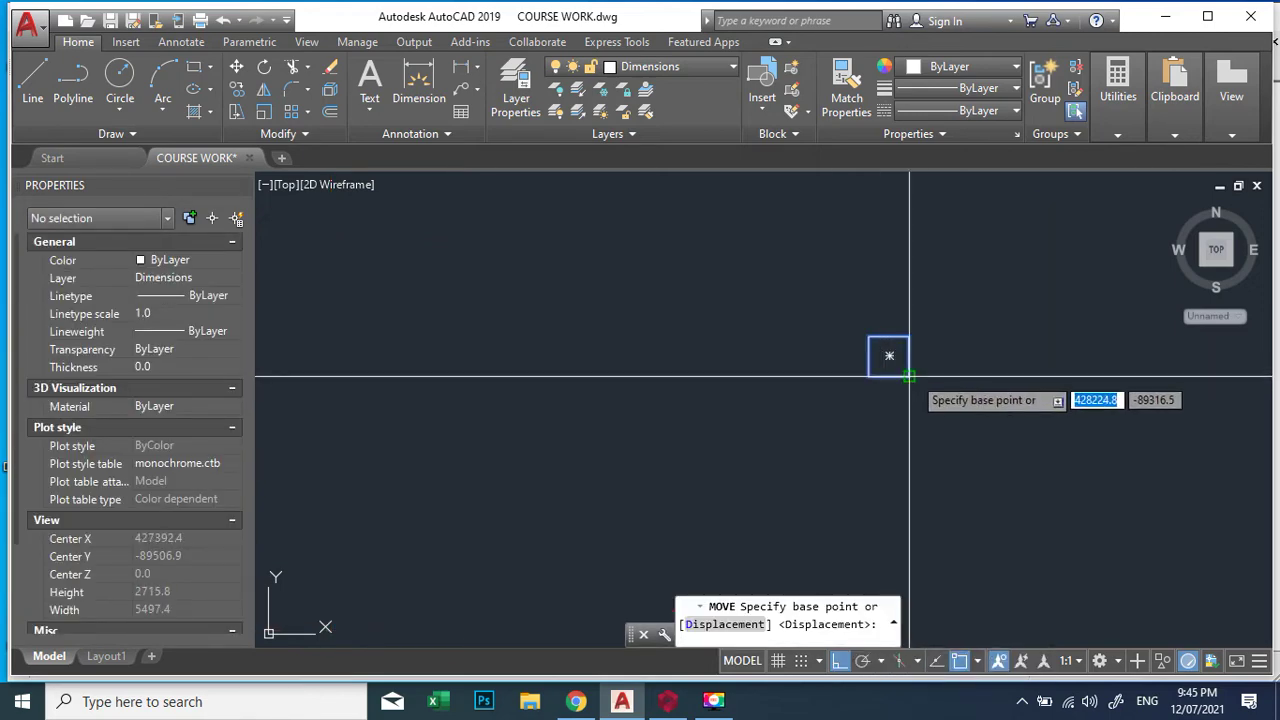
{"action": "left_click", "coordinate": [888, 378]}
{"action": "scroll", "coordinate": [860, 372], "scroll_direction": "down", "scroll_amount": 3}
{"action": "scroll", "coordinate": [700, 360], "scroll_direction": "up", "scroll_amount": 2}
{"action": "scroll", "coordinate": [700, 360], "scroll_direction": "up", "scroll_amount": 3}
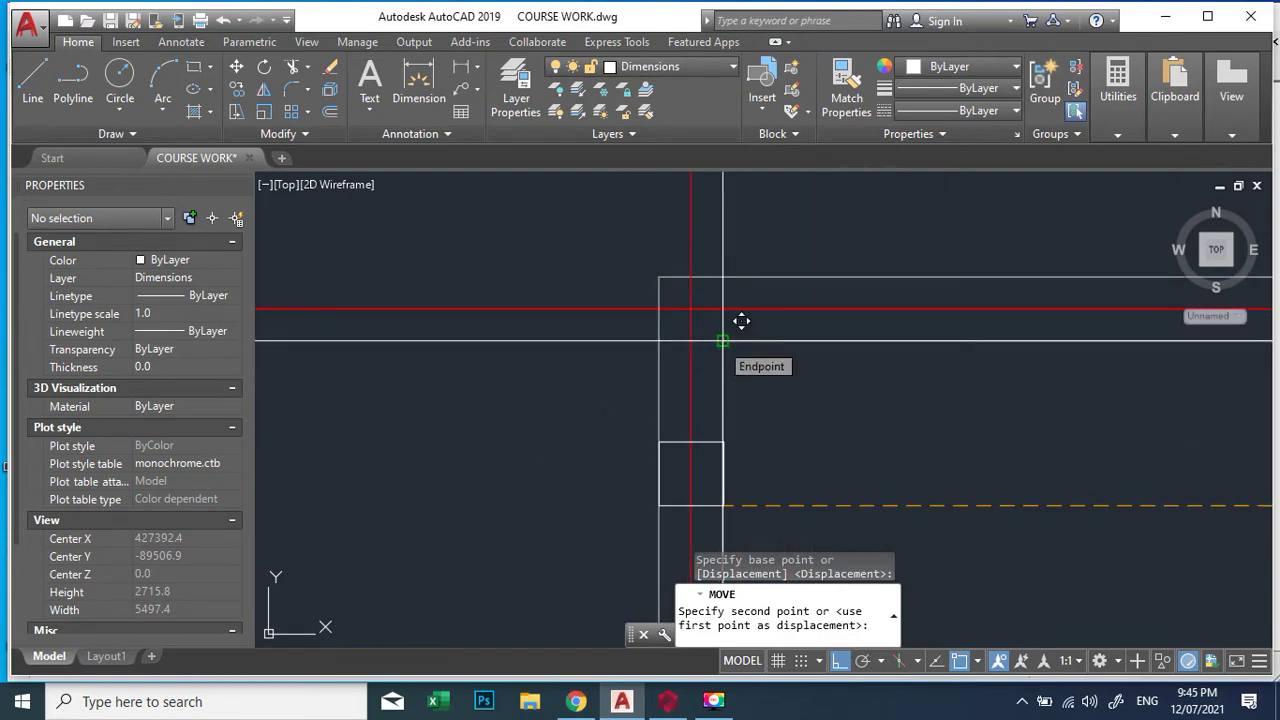
{"action": "scroll", "coordinate": [735, 330], "scroll_direction": "down", "scroll_amount": 5}
{"action": "scroll", "coordinate": [820, 378], "scroll_direction": "up", "scroll_amount": 4}
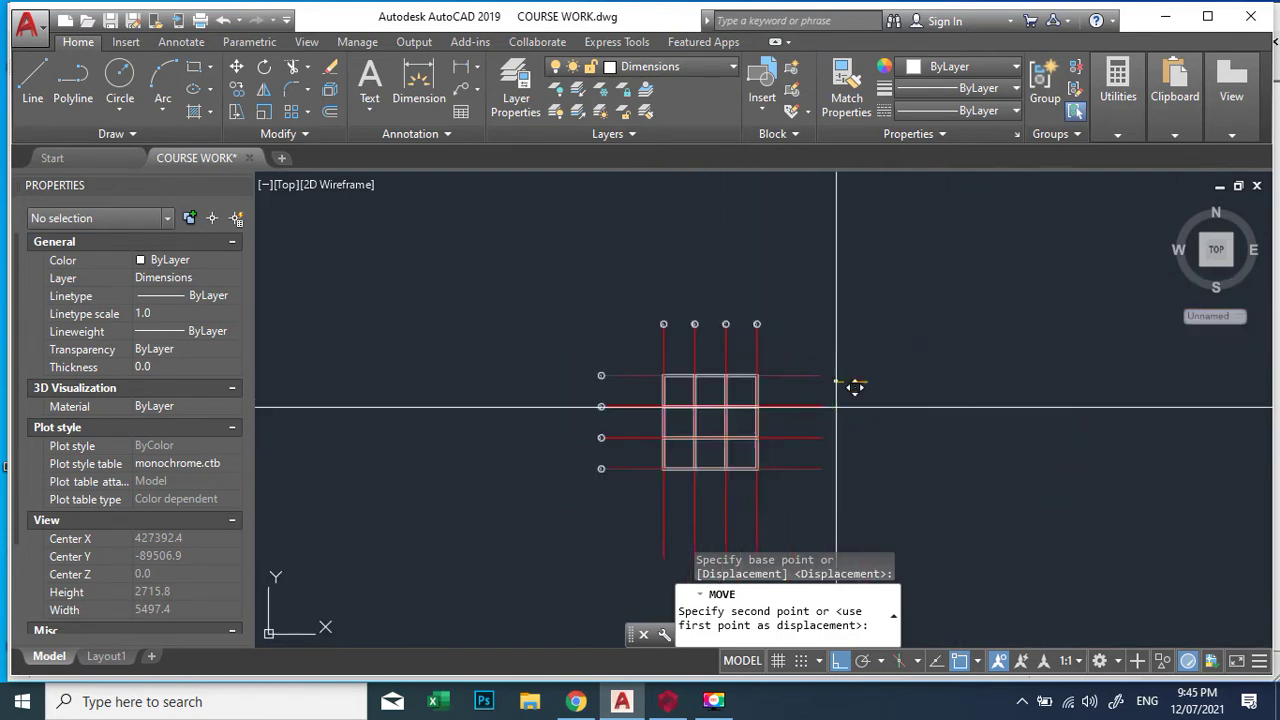
{"action": "left_click", "coordinate": [935, 344]}
{"action": "scroll", "coordinate": [935, 342], "scroll_direction": "down", "scroll_amount": 2}
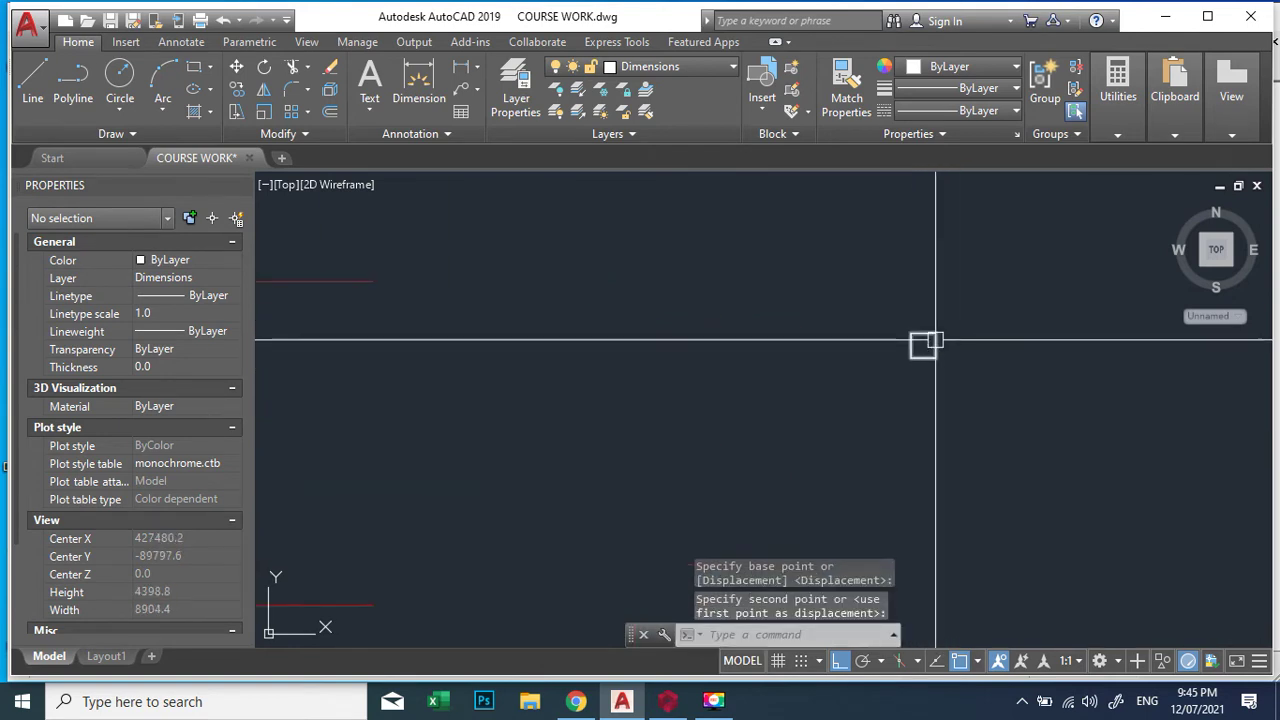
Step: Set the color of the 230 polyline square to Blue
{"action": "left_click", "coordinate": [933, 343]}
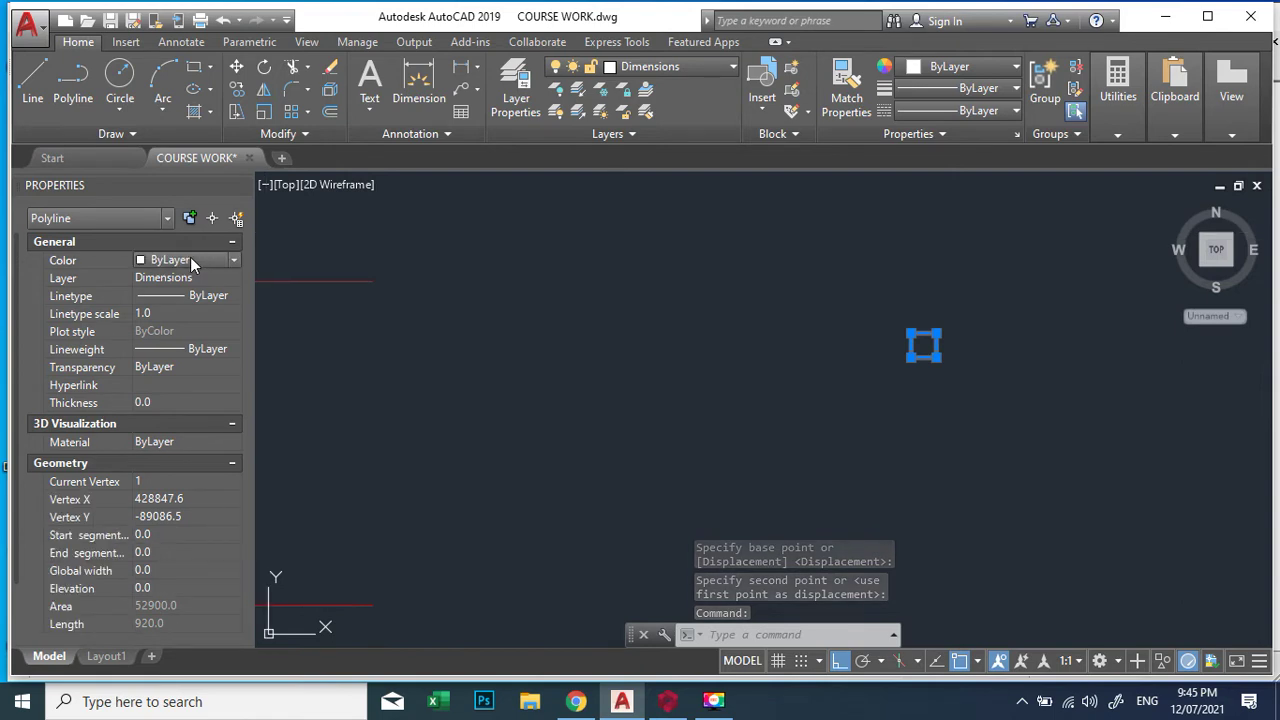
{"action": "left_click", "coordinate": [193, 262]}
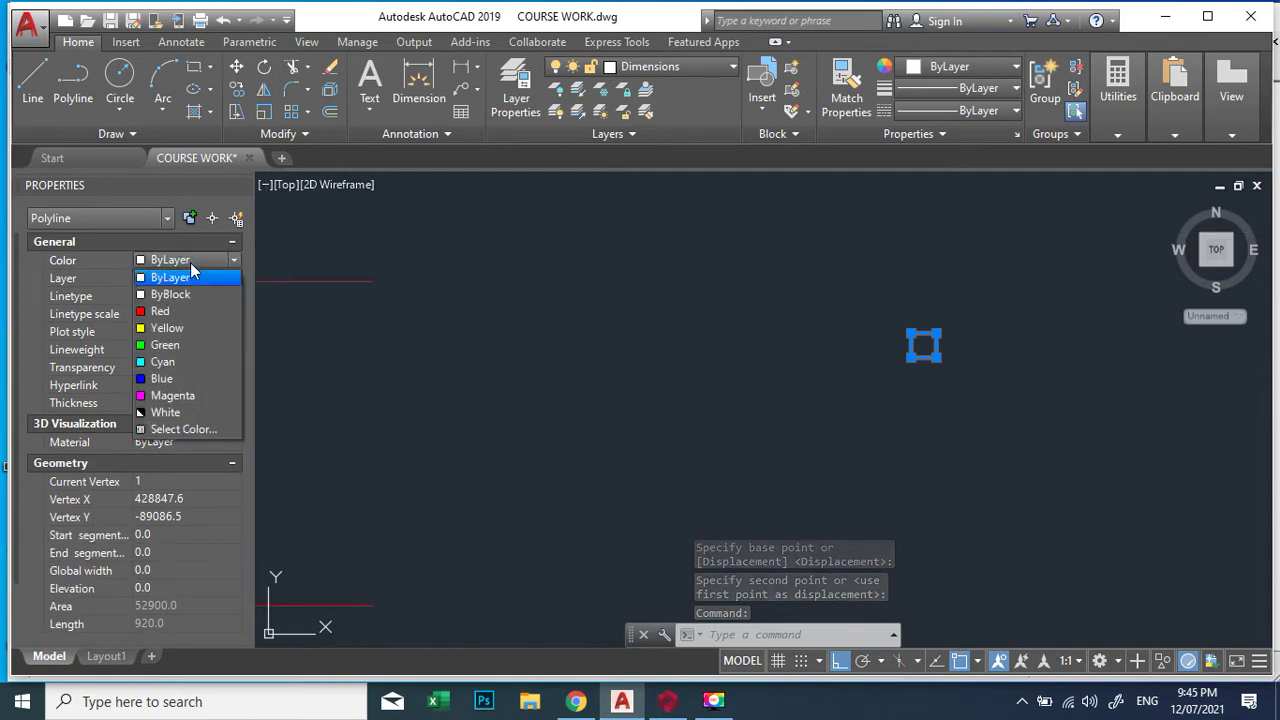
{"action": "left_click", "coordinate": [166, 379]}
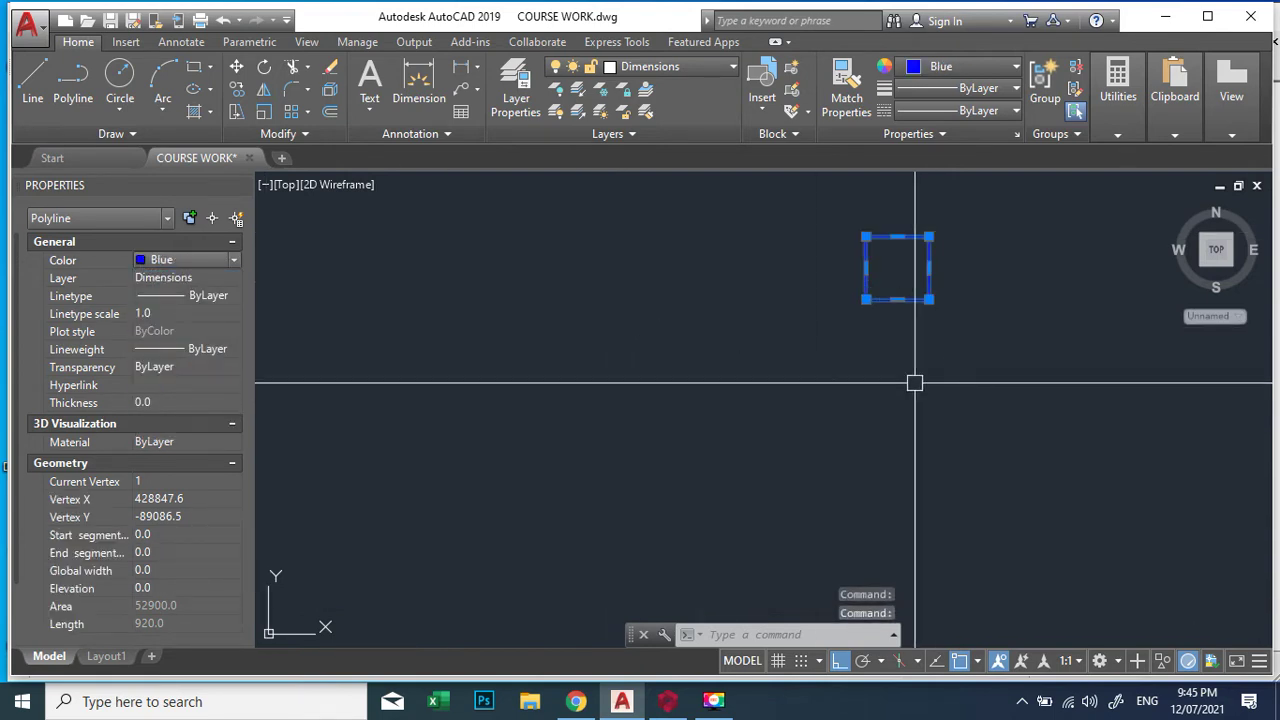
Step: Assign the blue 230 polyline square to the column layer
{"action": "key", "text": "Escape"}
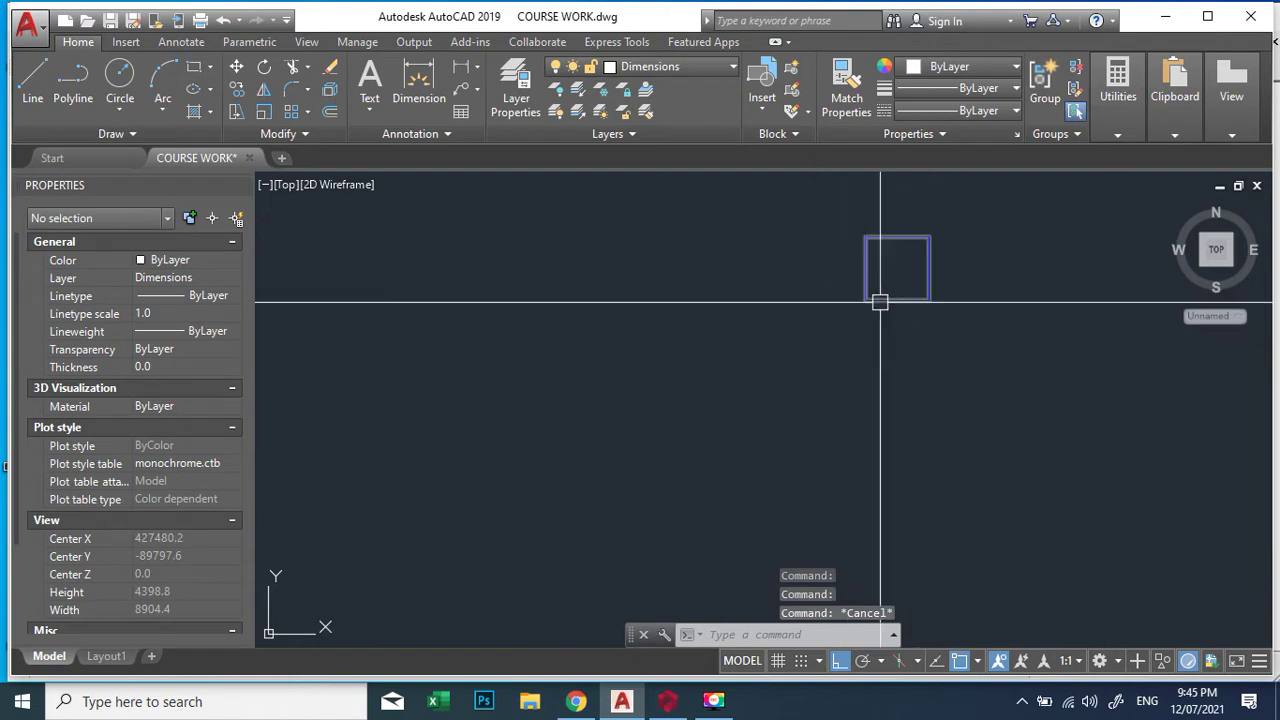
{"action": "left_click", "coordinate": [880, 301]}
{"action": "scroll", "coordinate": [880, 297], "scroll_direction": "down", "scroll_amount": 4}
{"action": "scroll", "coordinate": [858, 278], "scroll_direction": "up", "scroll_amount": 4}
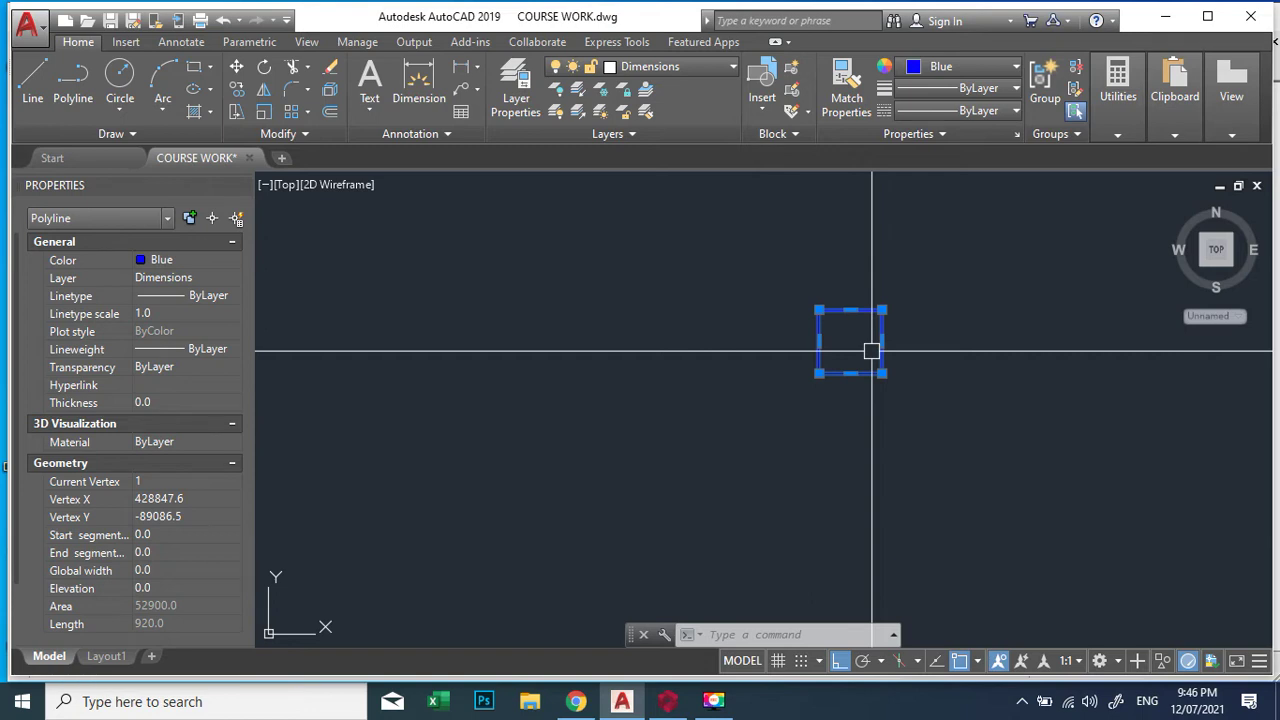
{"action": "left_click", "coordinate": [676, 77]}
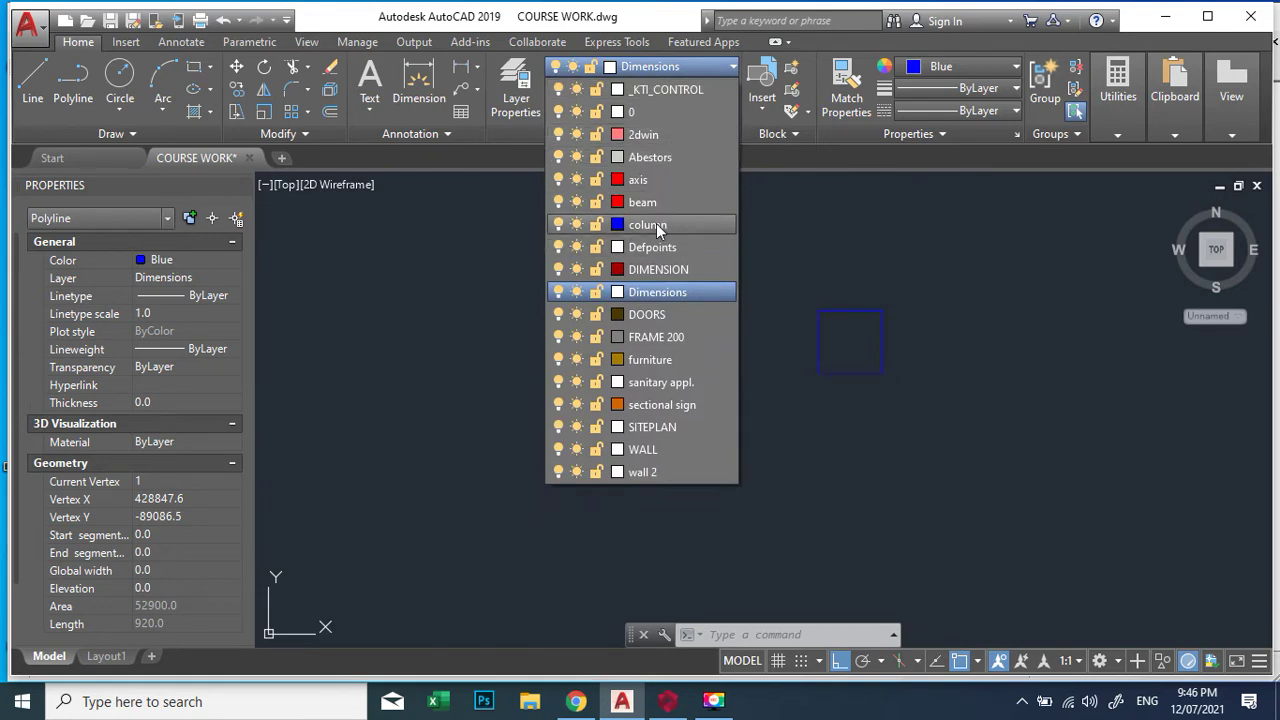
{"action": "left_click", "coordinate": [656, 225]}
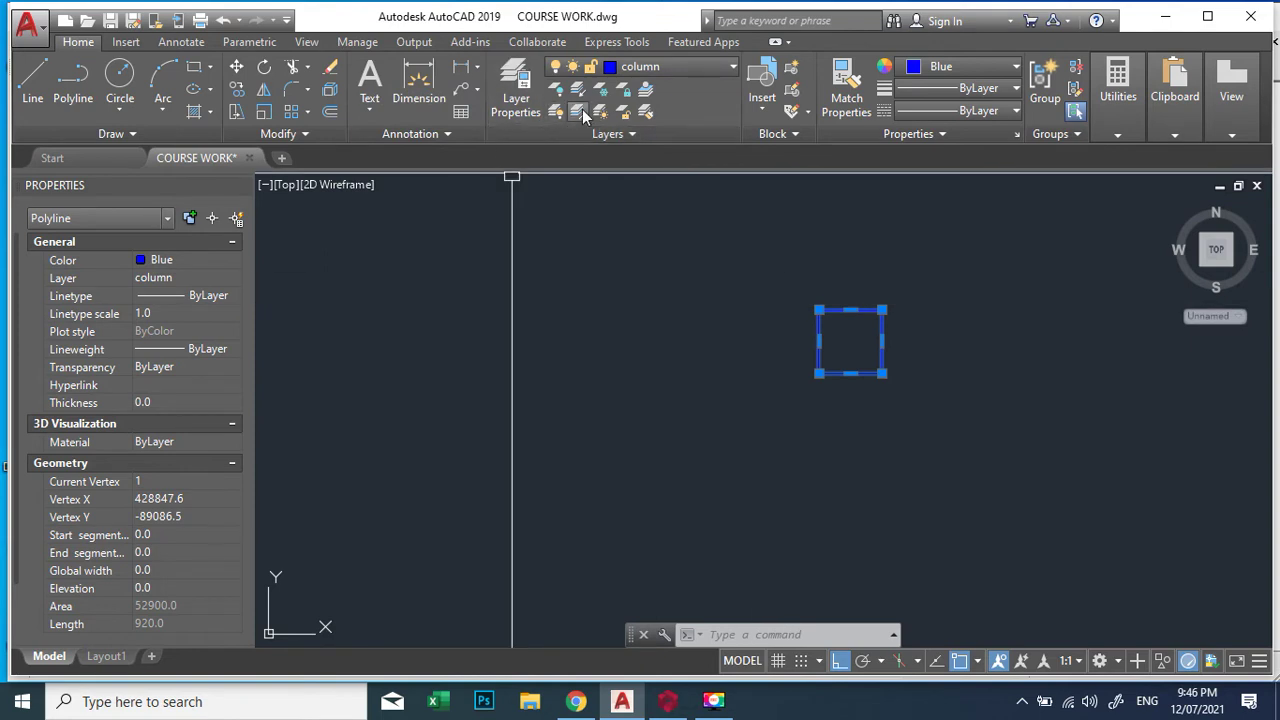
Step: Move the column square by its centre onto the floor plan's upper-left wall corner, where gridline 1 meets the first vertical gridline
{"action": "right_click", "coordinate": [887, 320]}
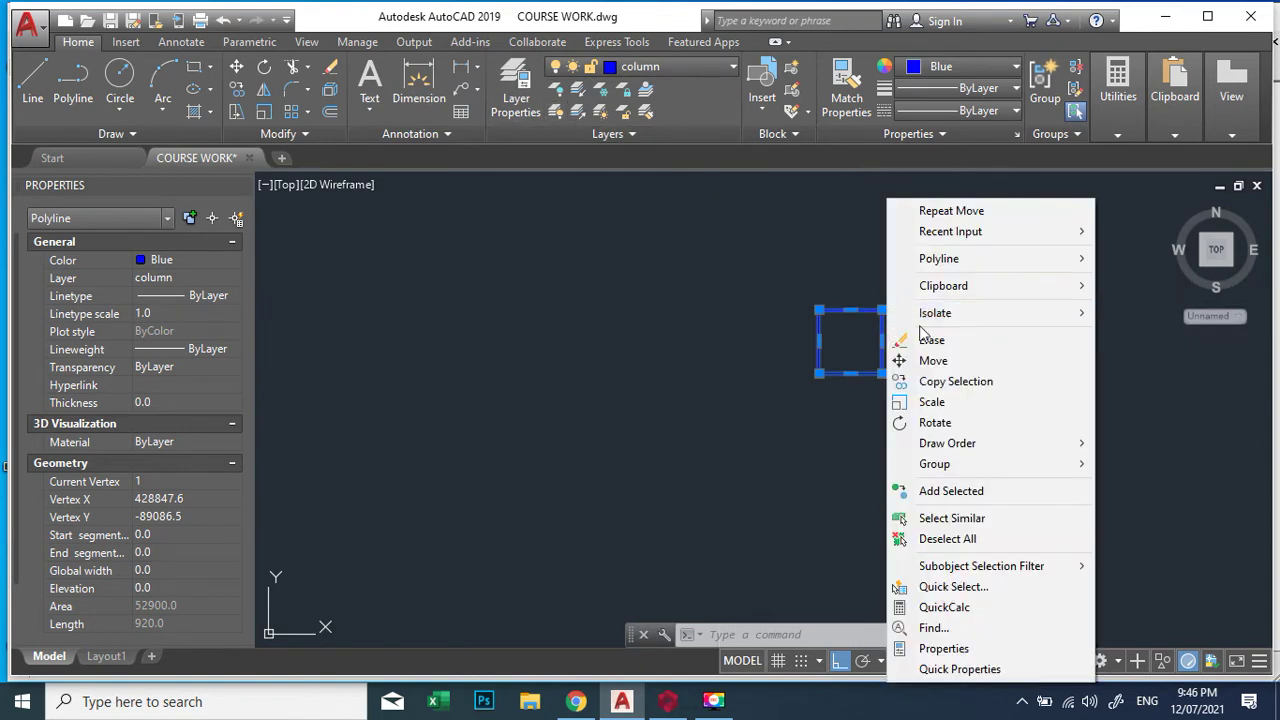
{"action": "left_click", "coordinate": [948, 362]}
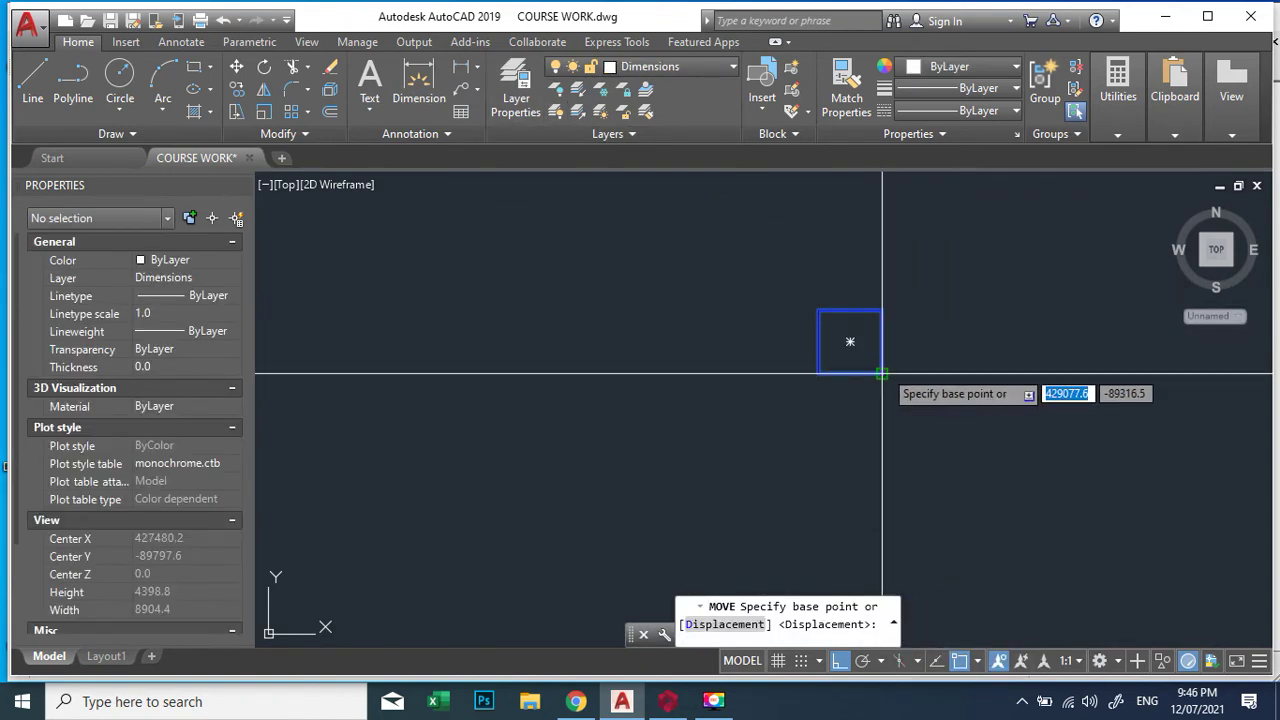
{"action": "left_click", "coordinate": [850, 342]}
{"action": "scroll", "coordinate": [910, 320], "scroll_direction": "up", "scroll_amount": 10}
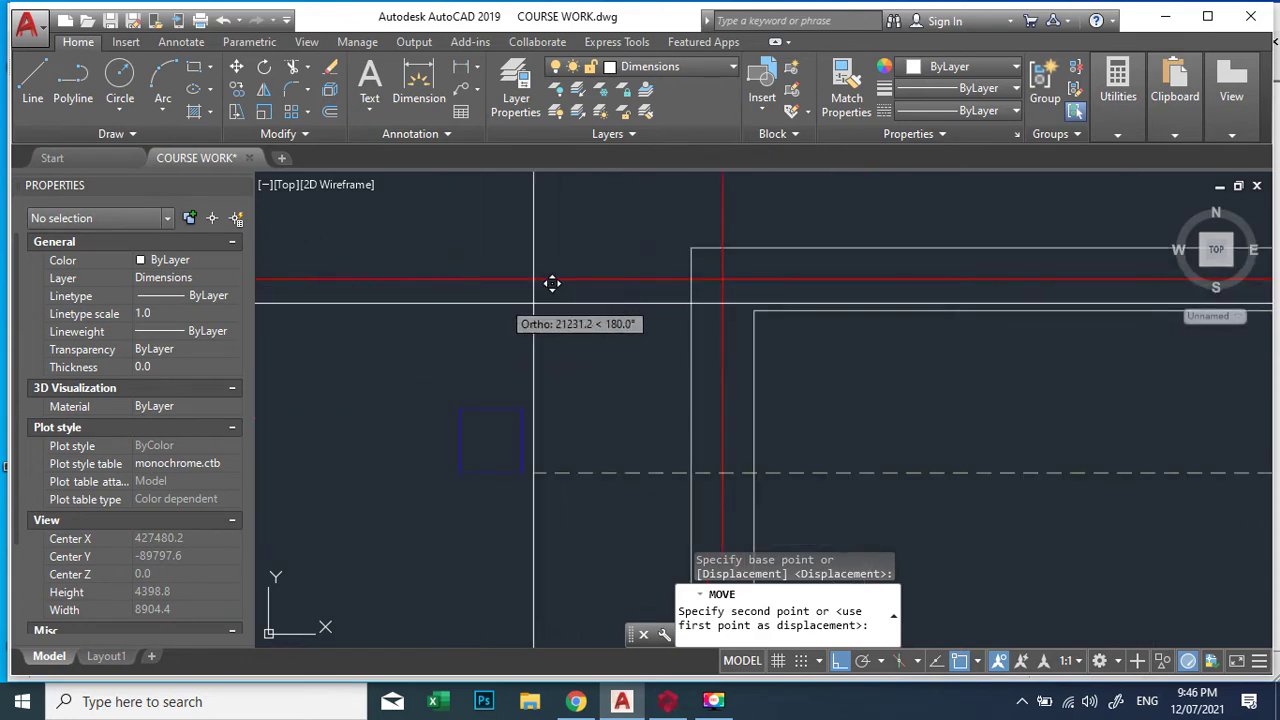
{"action": "left_click", "coordinate": [751, 309]}
{"action": "scroll", "coordinate": [791, 311], "scroll_direction": "up", "scroll_amount": 4}
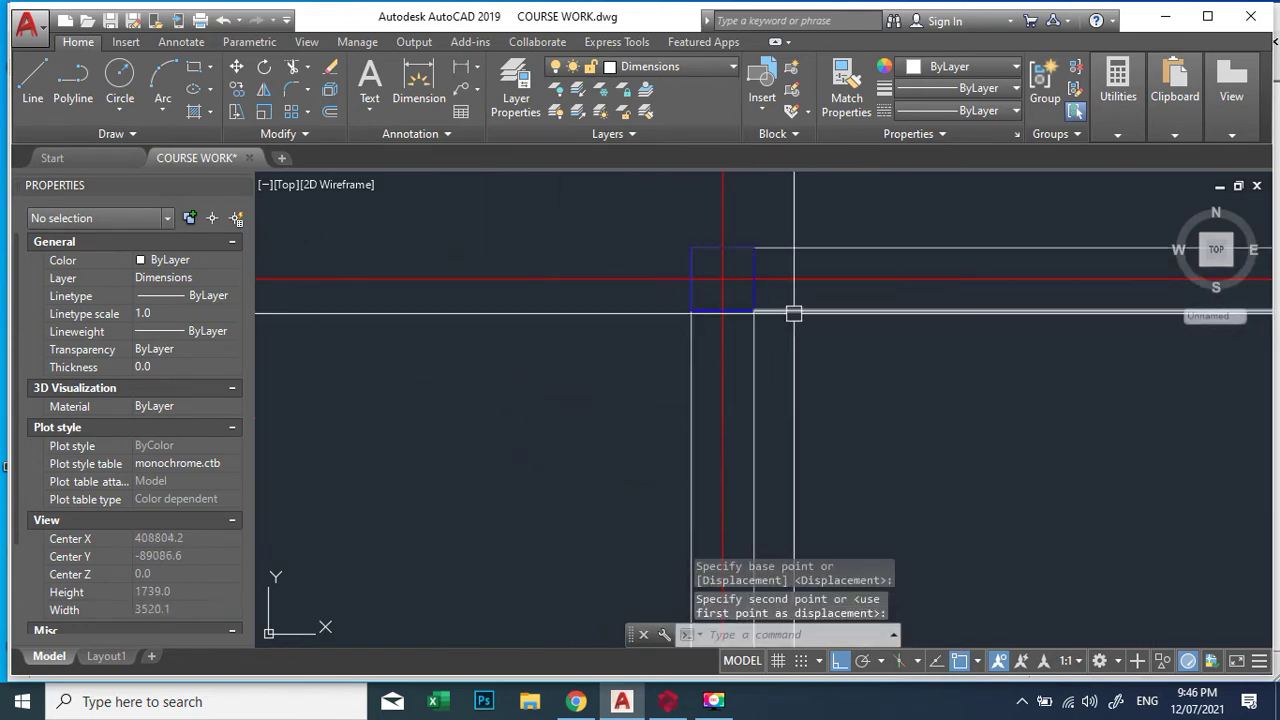
Step: Copy the corner column by its centre onto the other three grid intersections along gridline 1
{"action": "scroll", "coordinate": [740, 300], "scroll_direction": "up", "scroll_amount": 4}
{"action": "left_click", "coordinate": [615, 275]}
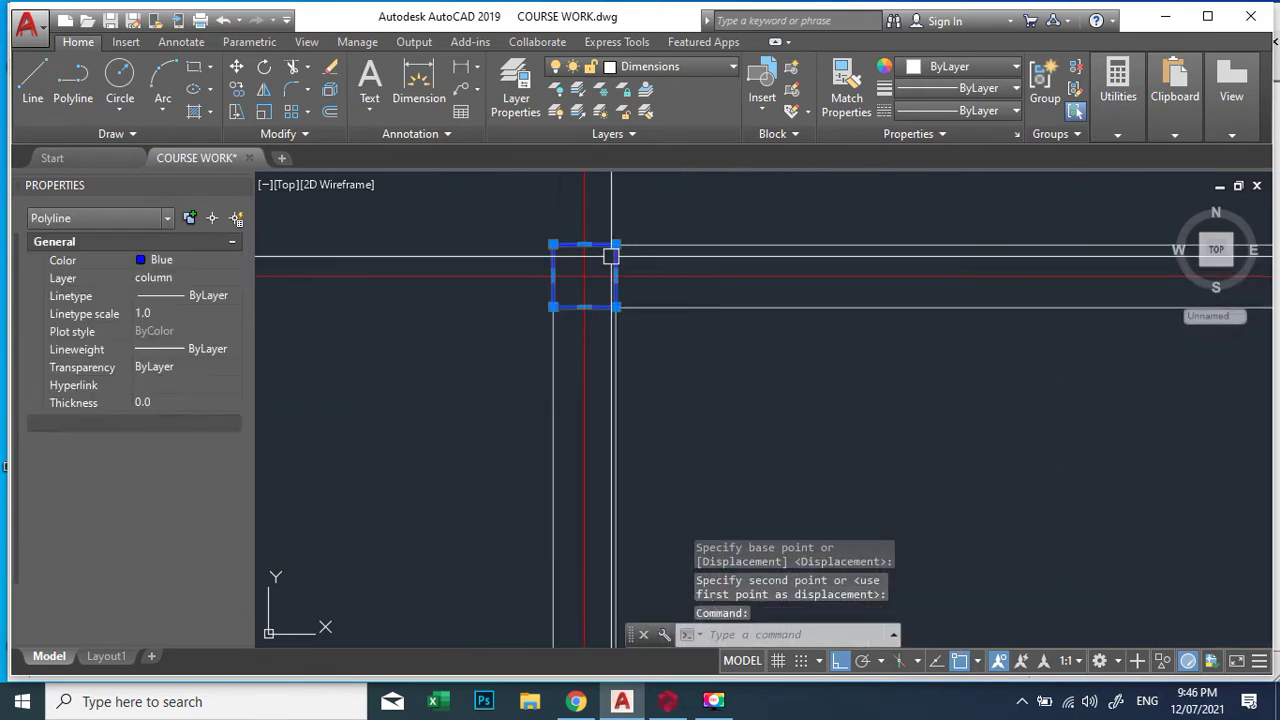
{"action": "right_click", "coordinate": [655, 291]}
{"action": "left_click", "coordinate": [720, 382]}
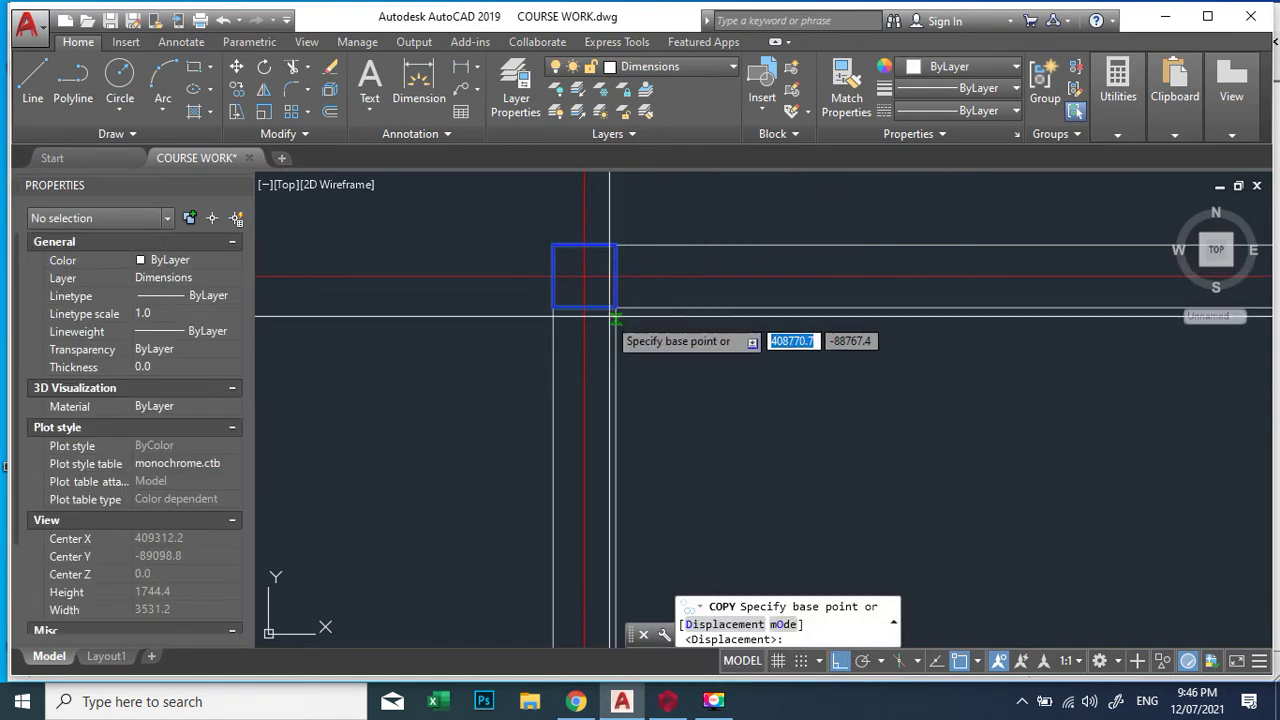
{"action": "left_click", "coordinate": [584, 275]}
{"action": "scroll", "coordinate": [740, 282], "scroll_direction": "down", "scroll_amount": 5}
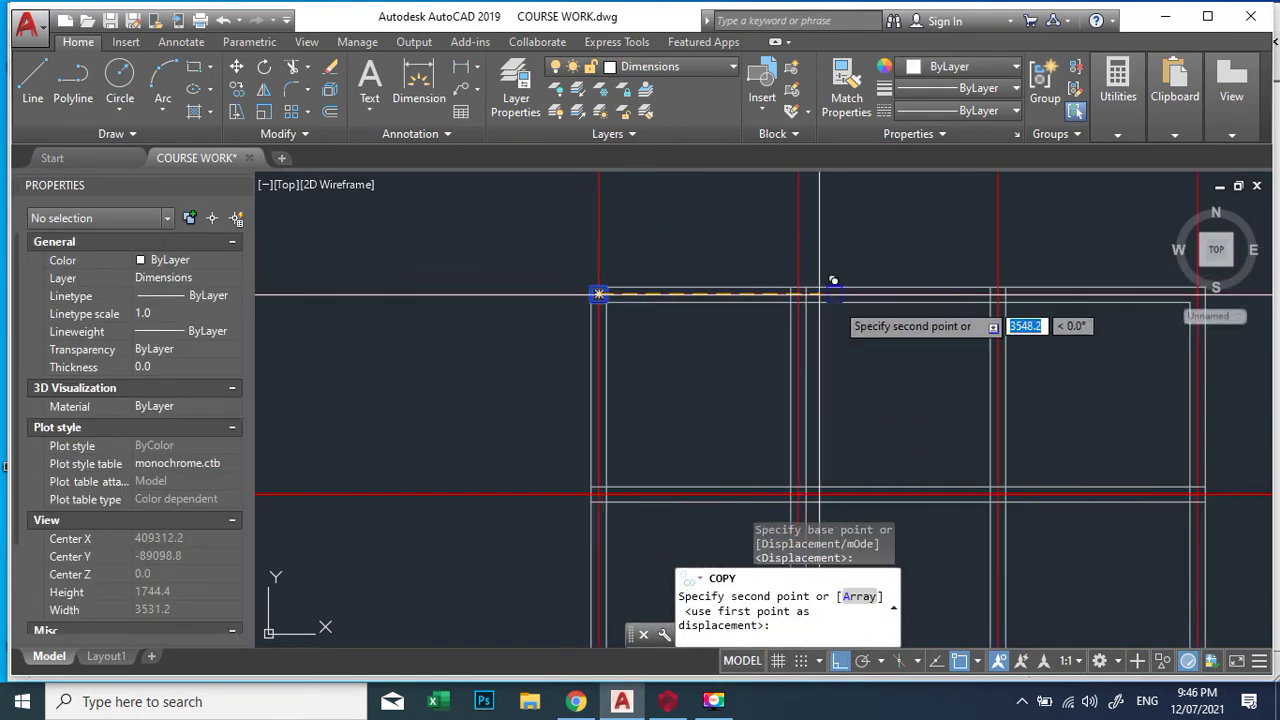
{"action": "scroll", "coordinate": [829, 277], "scroll_direction": "up", "scroll_amount": 4}
{"action": "left_click", "coordinate": [836, 293]}
{"action": "scroll", "coordinate": [829, 286], "scroll_direction": "down", "scroll_amount": 4}
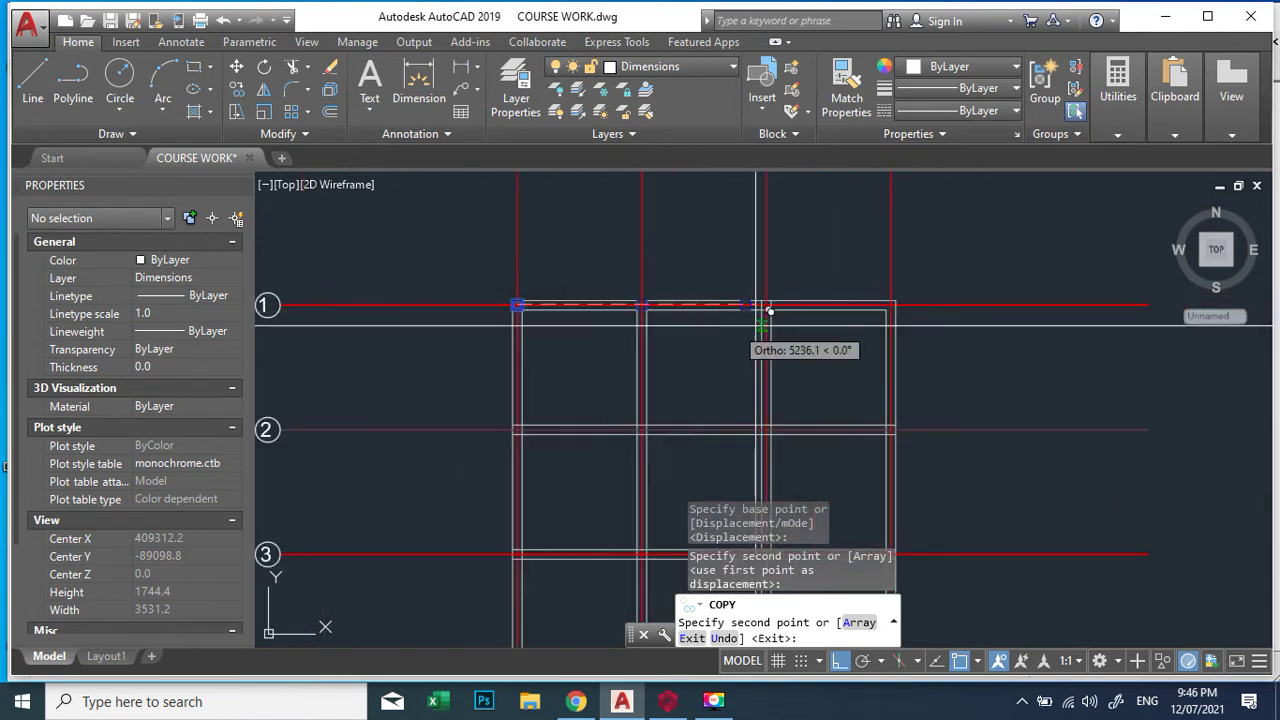
{"action": "scroll", "coordinate": [766, 306], "scroll_direction": "up", "scroll_amount": 5}
{"action": "left_click", "coordinate": [760, 244]}
{"action": "scroll", "coordinate": [610, 258], "scroll_direction": "down", "scroll_amount": 4}
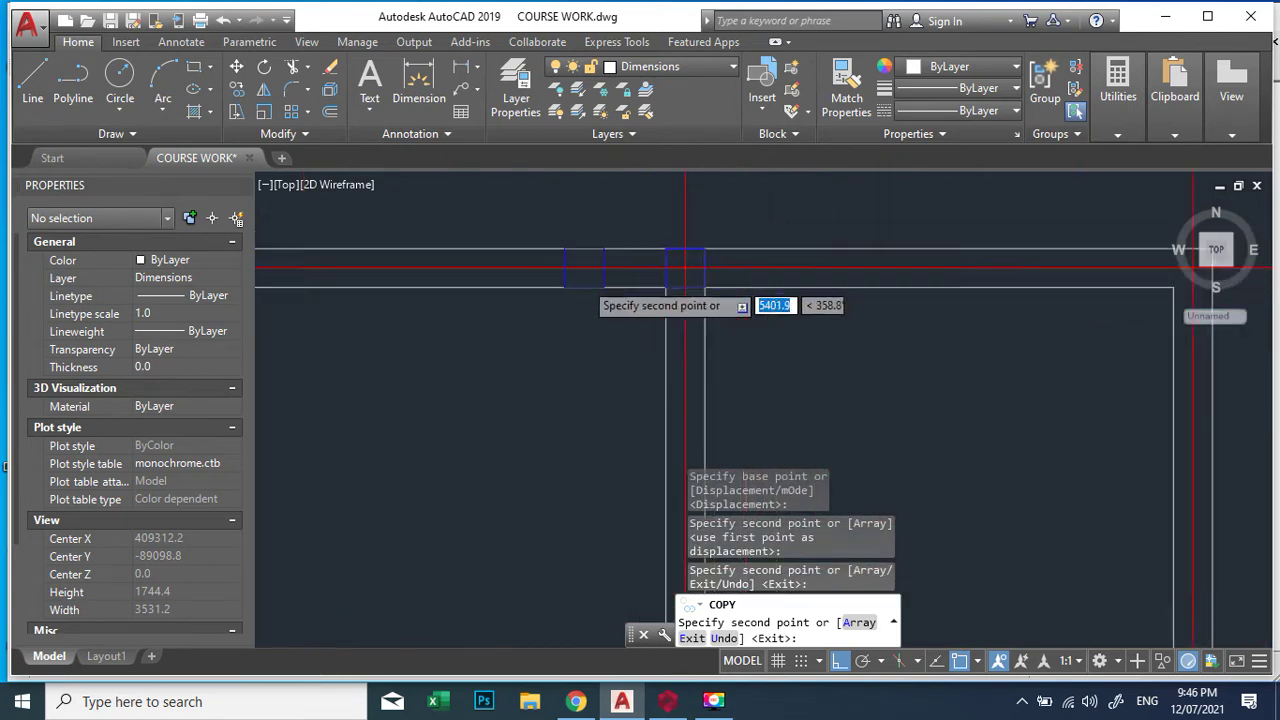
{"action": "scroll", "coordinate": [845, 258], "scroll_direction": "up", "scroll_amount": 4}
{"action": "left_click", "coordinate": [870, 251]}
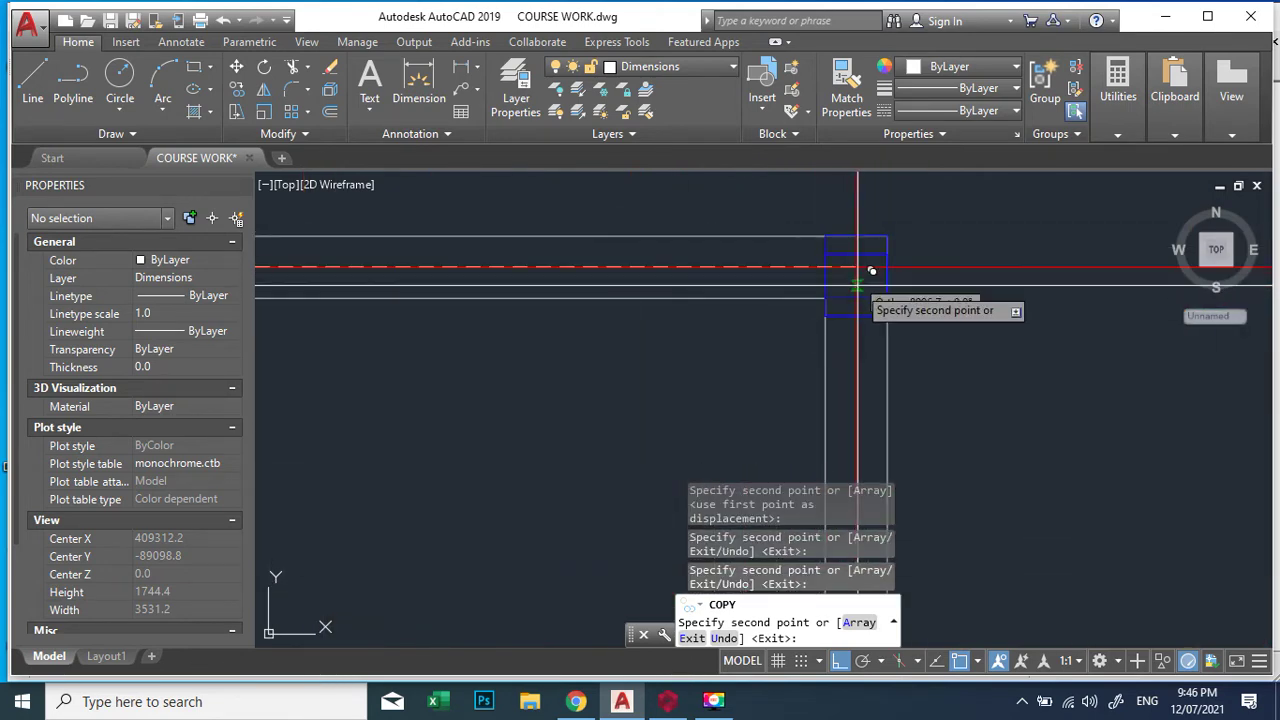
Step: Place further copies of the column on the four grid intersections along gridline 2
{"action": "scroll", "coordinate": [860, 275], "scroll_direction": "down", "scroll_amount": 4}
{"action": "scroll", "coordinate": [886, 266], "scroll_direction": "up", "scroll_amount": 5}
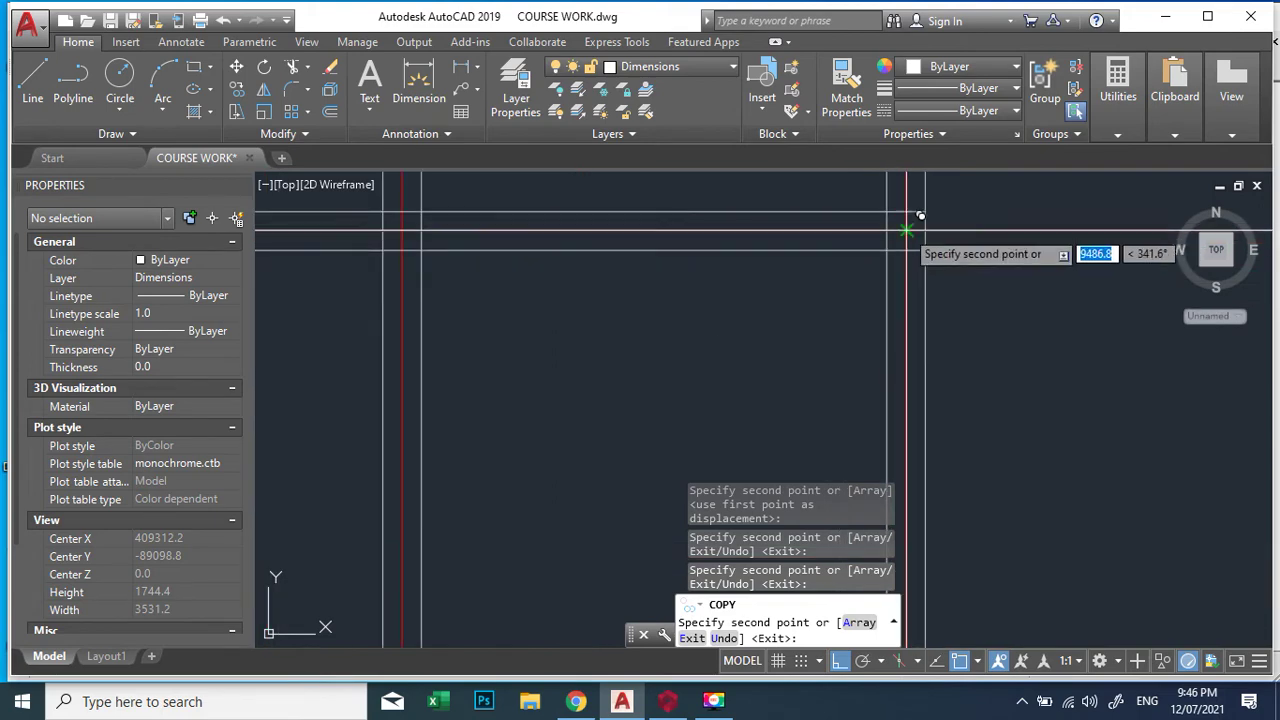
{"action": "left_click", "coordinate": [912, 225]}
{"action": "scroll", "coordinate": [909, 229], "scroll_direction": "down", "scroll_amount": 4}
{"action": "scroll", "coordinate": [920, 234], "scroll_direction": "up", "scroll_amount": 5}
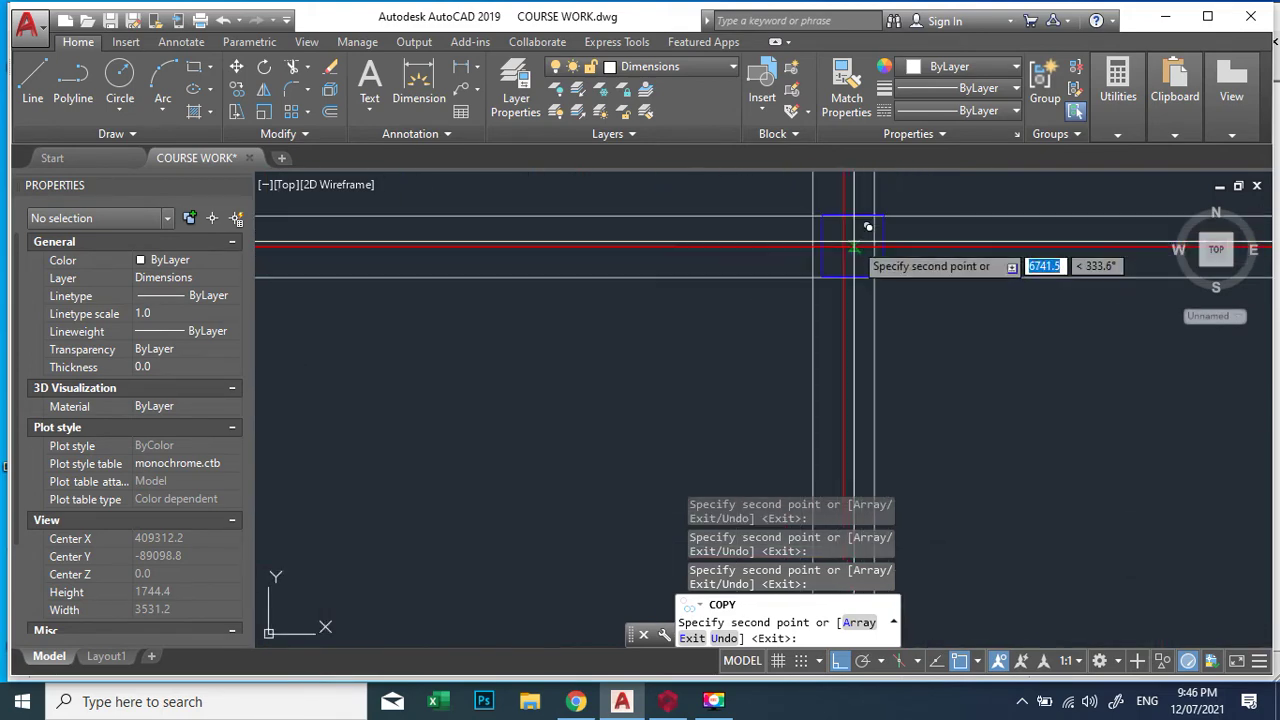
{"action": "scroll", "coordinate": [857, 231], "scroll_direction": "down", "scroll_amount": 4}
{"action": "scroll", "coordinate": [713, 243], "scroll_direction": "up", "scroll_amount": 4}
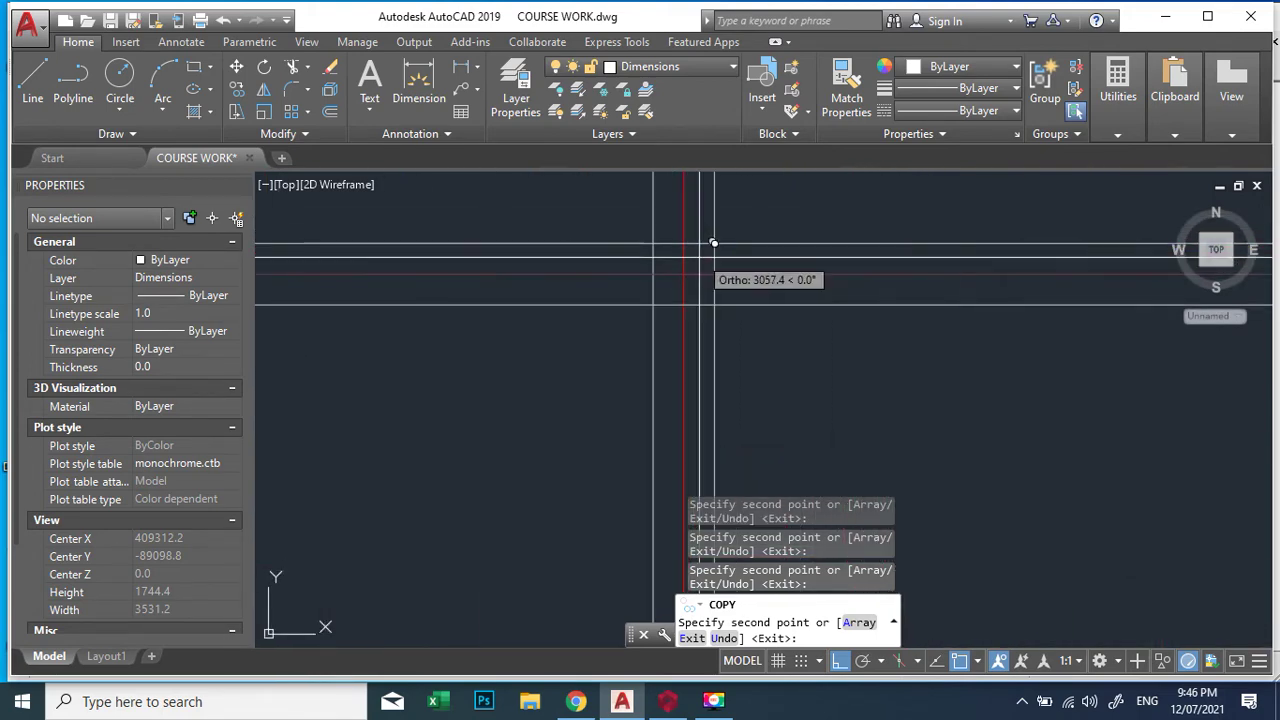
{"action": "scroll", "coordinate": [698, 259], "scroll_direction": "up", "scroll_amount": 5}
{"action": "scroll", "coordinate": [640, 275], "scroll_direction": "down", "scroll_amount": 7}
{"action": "scroll", "coordinate": [677, 277], "scroll_direction": "up", "scroll_amount": 2}
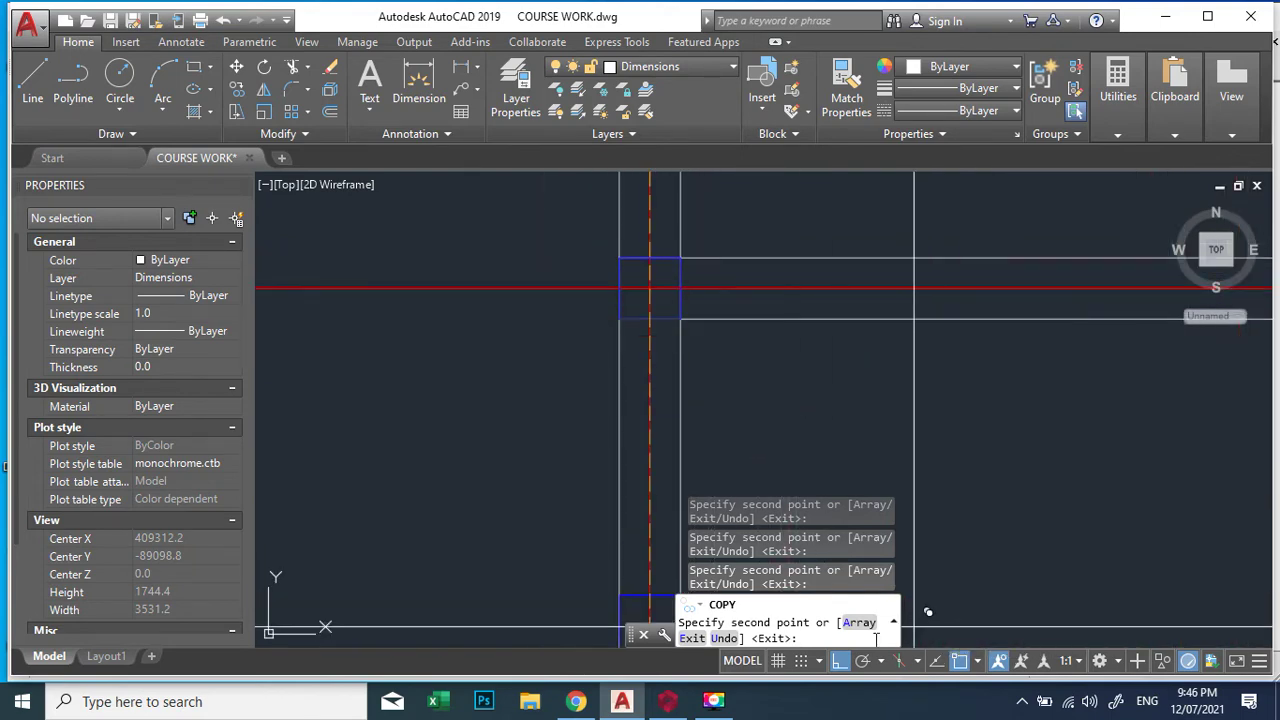
Step: Turn Ortho off and place column copies on the four grid intersections along gridline 3
{"action": "left_click", "coordinate": [840, 662]}
{"action": "scroll", "coordinate": [700, 263], "scroll_direction": "down", "scroll_amount": 3}
{"action": "scroll", "coordinate": [757, 457], "scroll_direction": "up", "scroll_amount": 3}
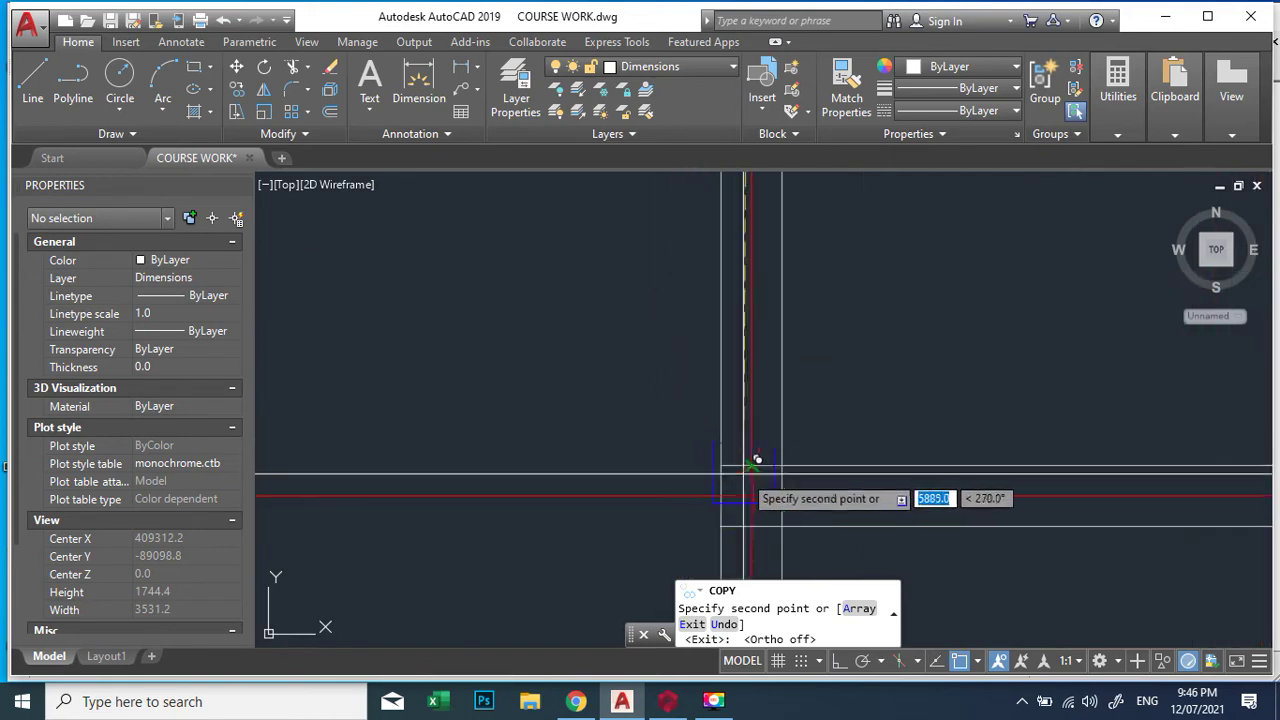
{"action": "scroll", "coordinate": [545, 370], "scroll_direction": "down", "scroll_amount": 3}
{"action": "scroll", "coordinate": [583, 329], "scroll_direction": "up", "scroll_amount": 3}
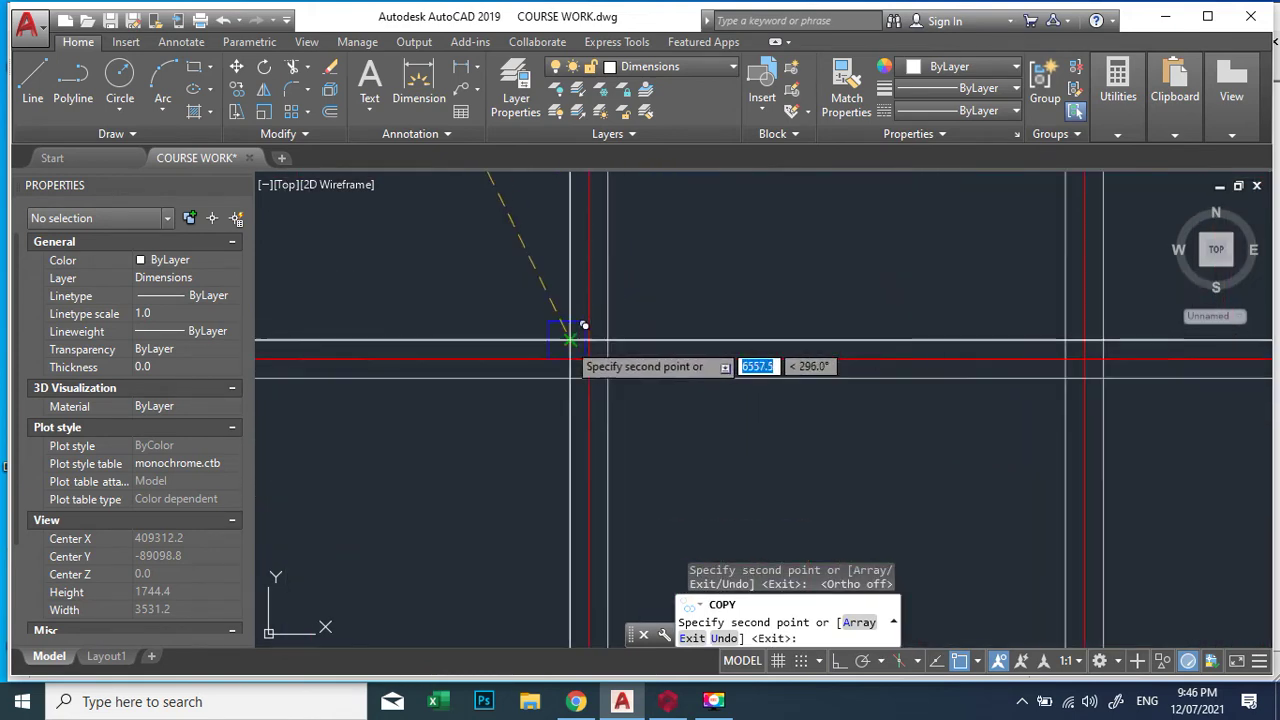
{"action": "left_click", "coordinate": [603, 352]}
{"action": "scroll", "coordinate": [660, 370], "scroll_direction": "down", "scroll_amount": 3}
{"action": "scroll", "coordinate": [717, 380], "scroll_direction": "up", "scroll_amount": 3}
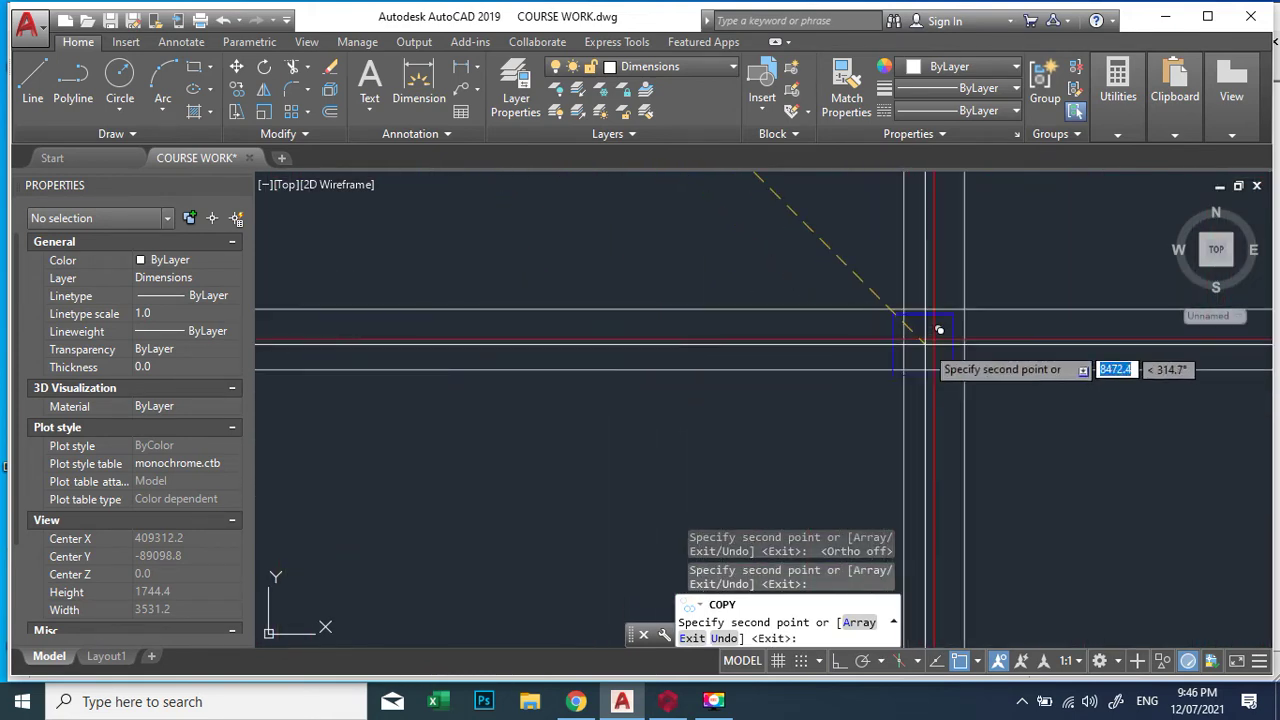
{"action": "left_click", "coordinate": [934, 339]}
{"action": "scroll", "coordinate": [808, 345], "scroll_direction": "down", "scroll_amount": 3}
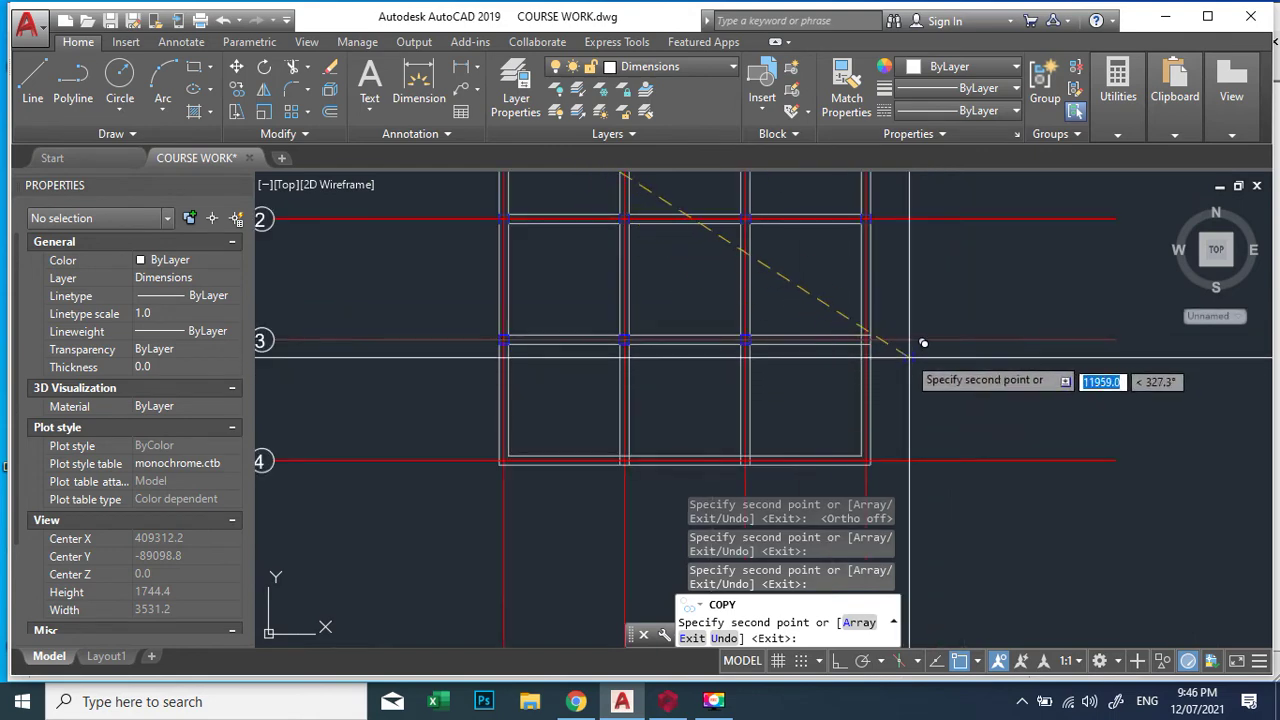
{"action": "scroll", "coordinate": [857, 334], "scroll_direction": "up", "scroll_amount": 3}
{"action": "left_click", "coordinate": [862, 325]}
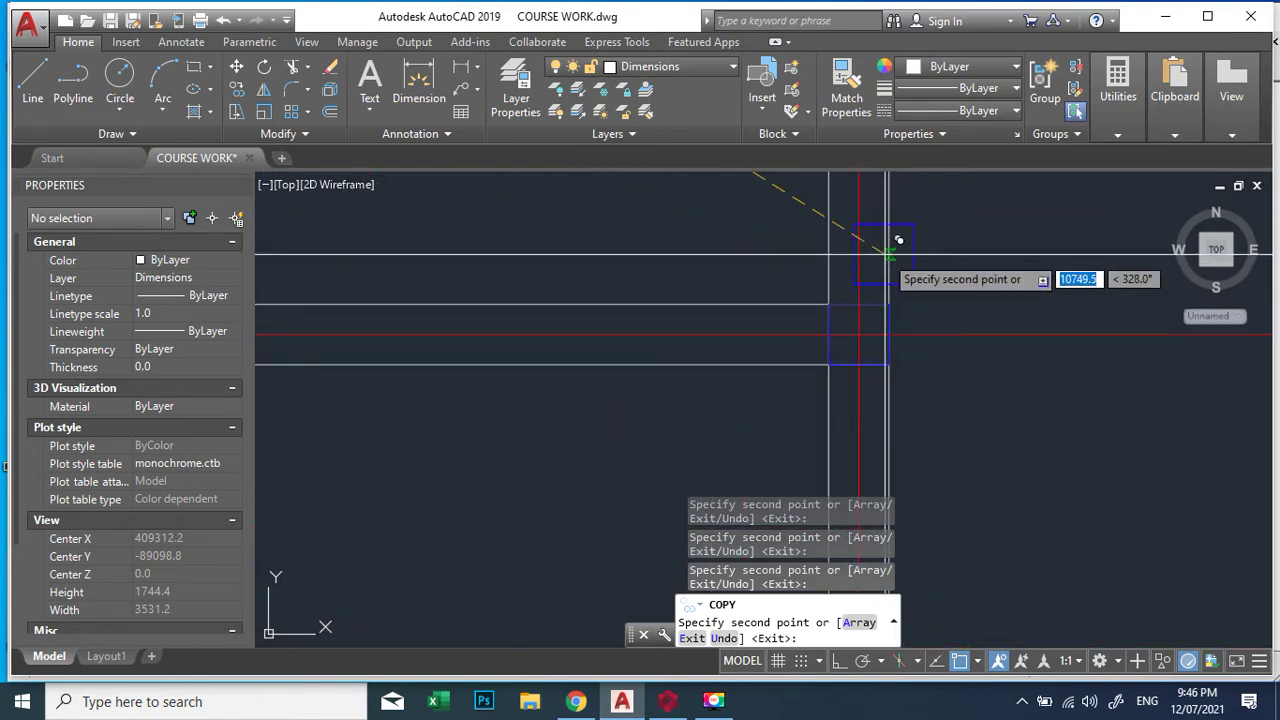
Step: Place column copies on the four grid intersections along gridline 4, end the copying and save the drawing
{"action": "scroll", "coordinate": [880, 371], "scroll_direction": "down", "scroll_amount": 3}
{"action": "scroll", "coordinate": [908, 363], "scroll_direction": "up", "scroll_amount": 3}
{"action": "left_click", "coordinate": [900, 348]}
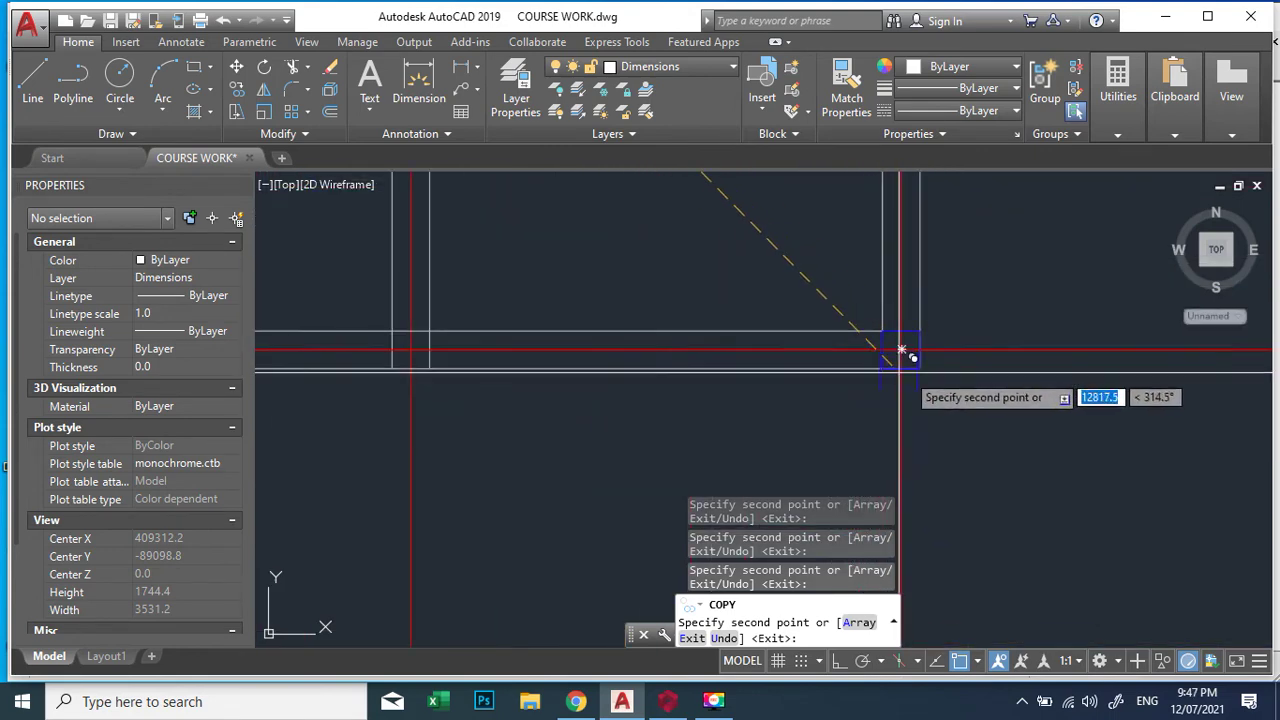
{"action": "scroll", "coordinate": [906, 358], "scroll_direction": "down", "scroll_amount": 3}
{"action": "scroll", "coordinate": [735, 357], "scroll_direction": "up", "scroll_amount": 3}
{"action": "scroll", "coordinate": [851, 332], "scroll_direction": "up", "scroll_amount": 3}
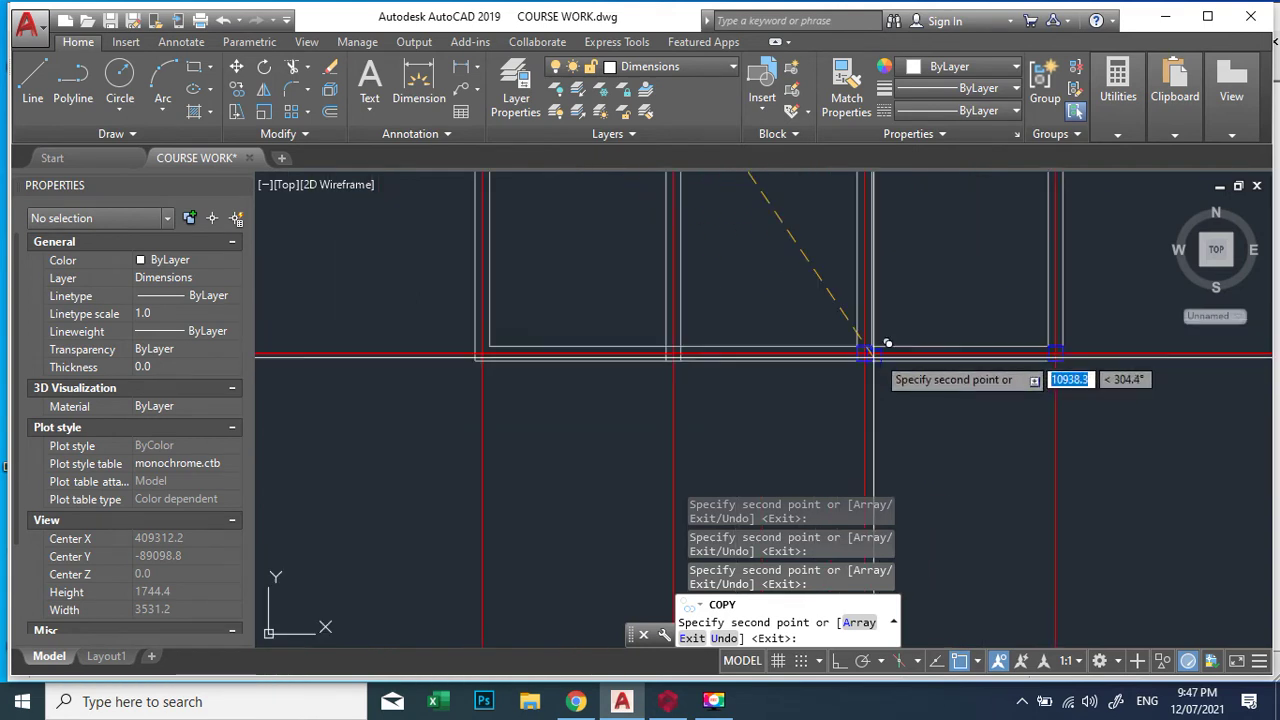
{"action": "scroll", "coordinate": [686, 343], "scroll_direction": "down", "scroll_amount": 3}
{"action": "scroll", "coordinate": [613, 325], "scroll_direction": "up", "scroll_amount": 3}
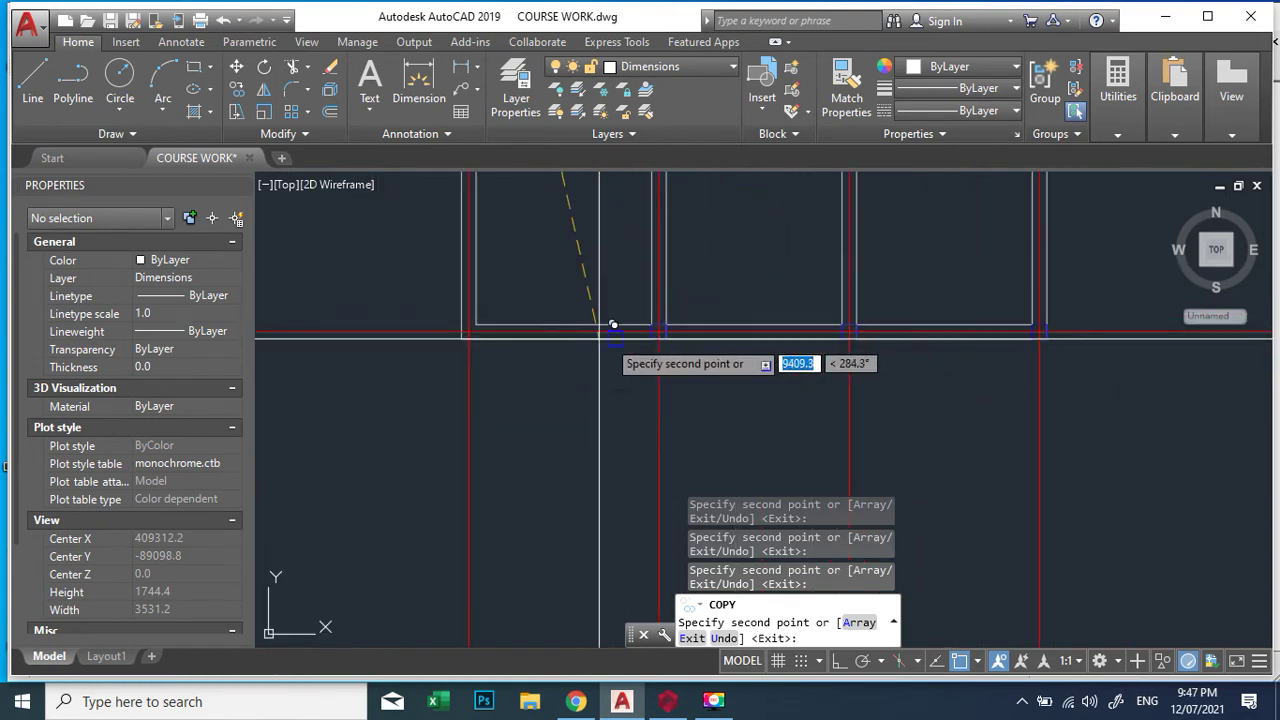
{"action": "scroll", "coordinate": [452, 330], "scroll_direction": "up", "scroll_amount": 3}
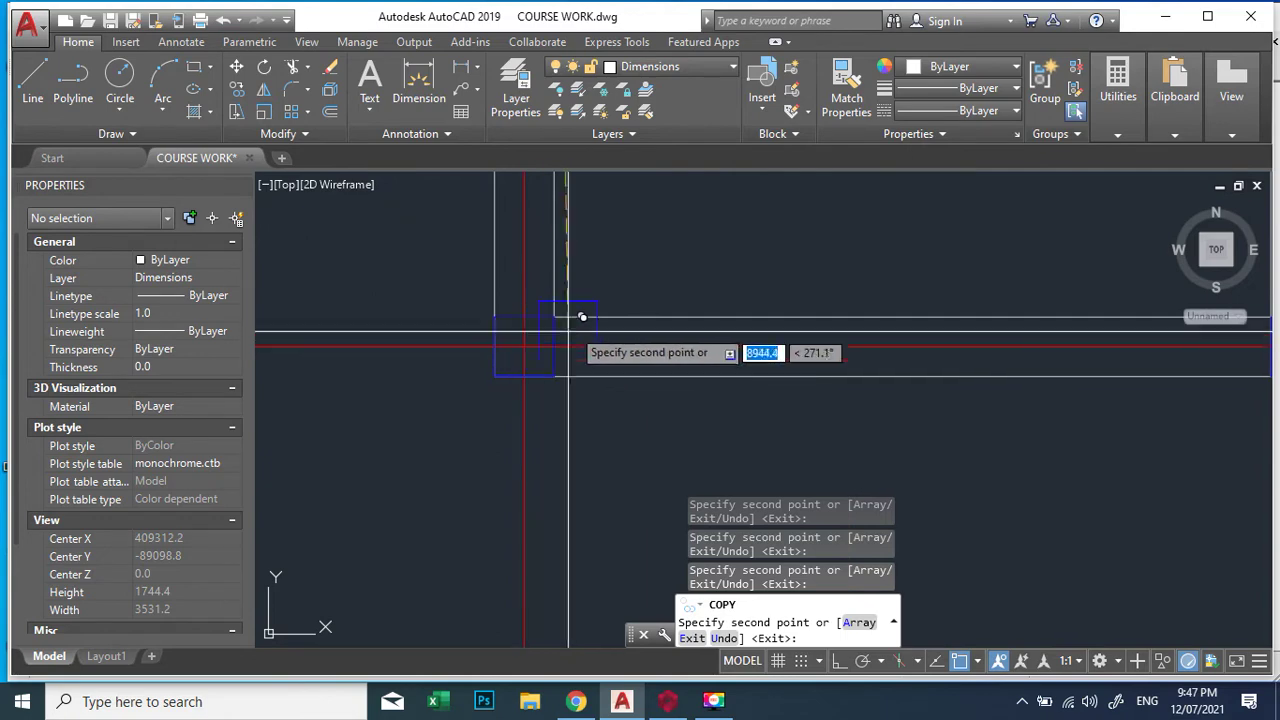
{"action": "right_click", "coordinate": [582, 316]}
{"action": "left_click", "coordinate": [640, 330]}
{"action": "scroll", "coordinate": [609, 337], "scroll_direction": "down", "scroll_amount": 3}
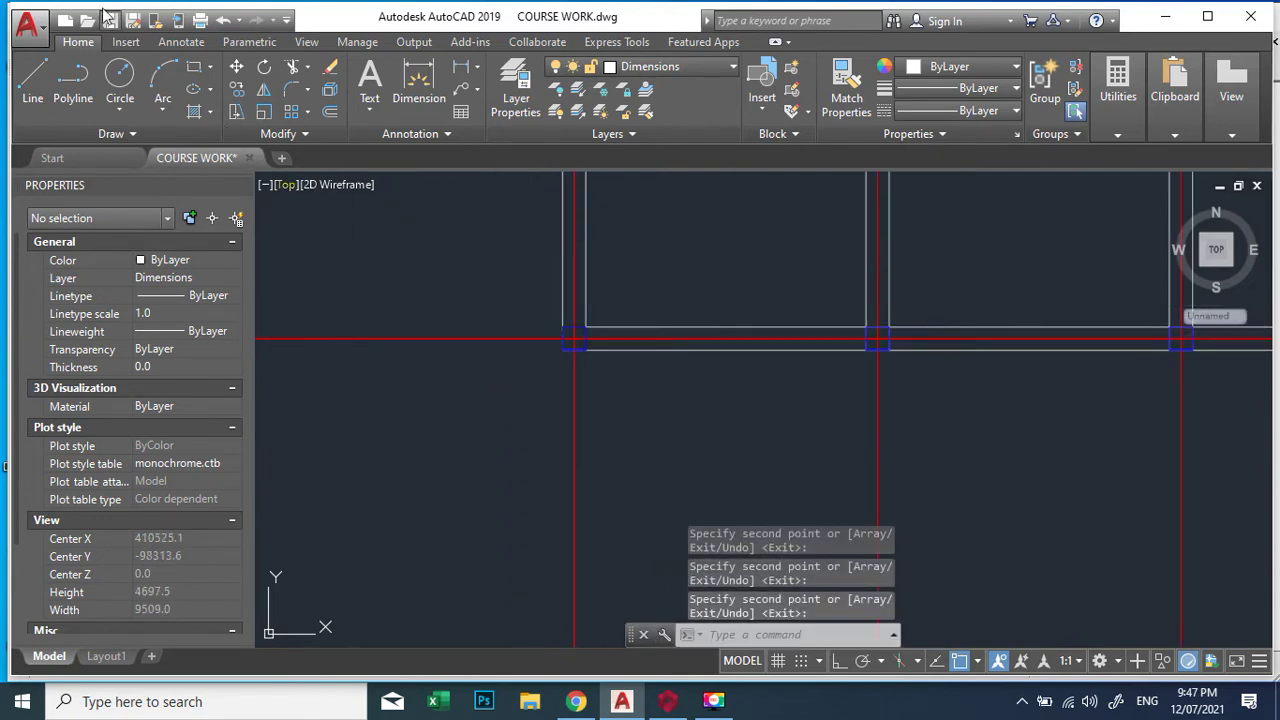
{"action": "key", "text": "ctrl+s"}
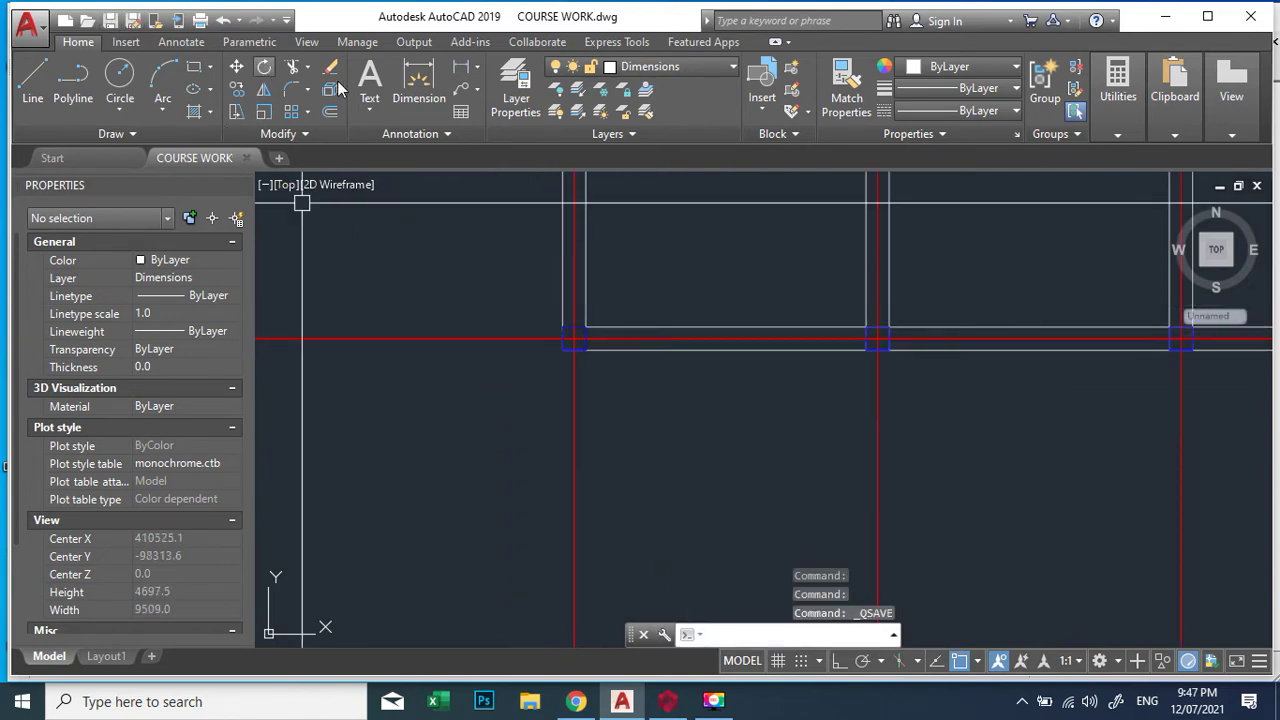
Step: Select a column on gridline 1 and all objects similar to it to check the placed columns, leaving nothing selected
{"action": "scroll", "coordinate": [700, 365], "scroll_direction": "down", "scroll_amount": 4}
{"action": "scroll", "coordinate": [731, 372], "scroll_direction": "up", "scroll_amount": 5}
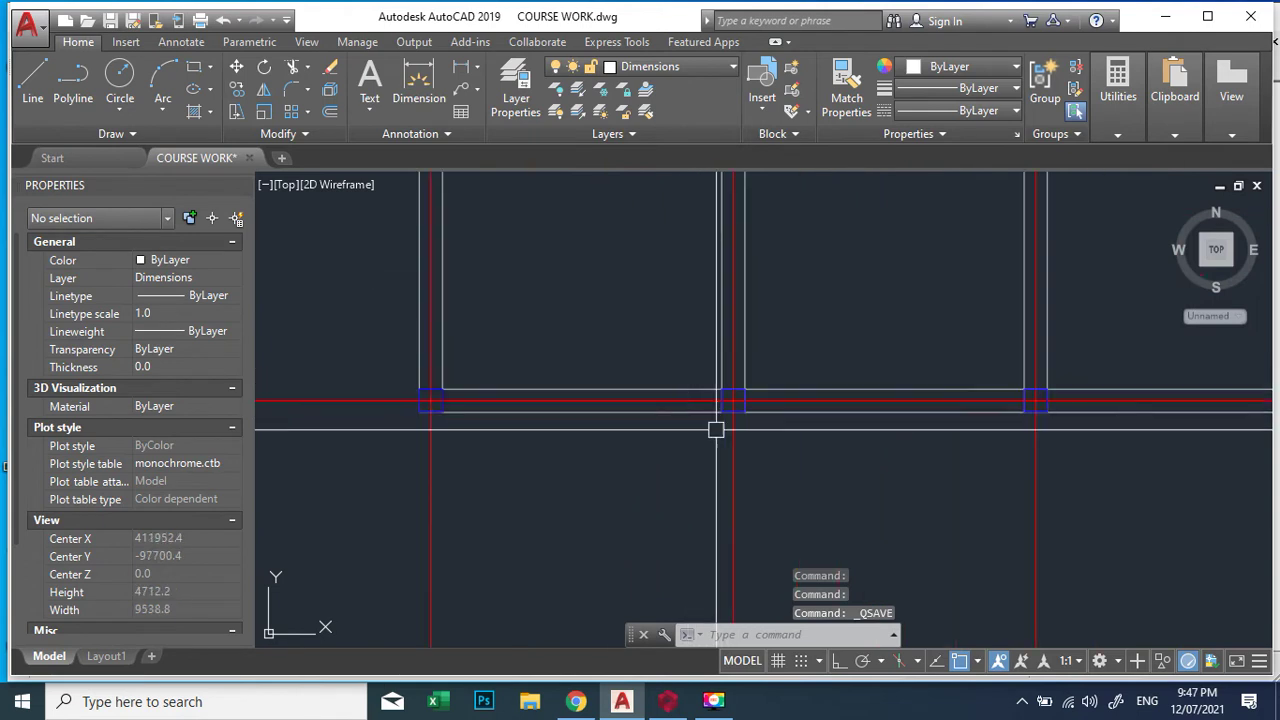
{"action": "scroll", "coordinate": [714, 429], "scroll_direction": "down", "scroll_amount": 5}
{"action": "scroll", "coordinate": [720, 245], "scroll_direction": "up", "scroll_amount": 6}
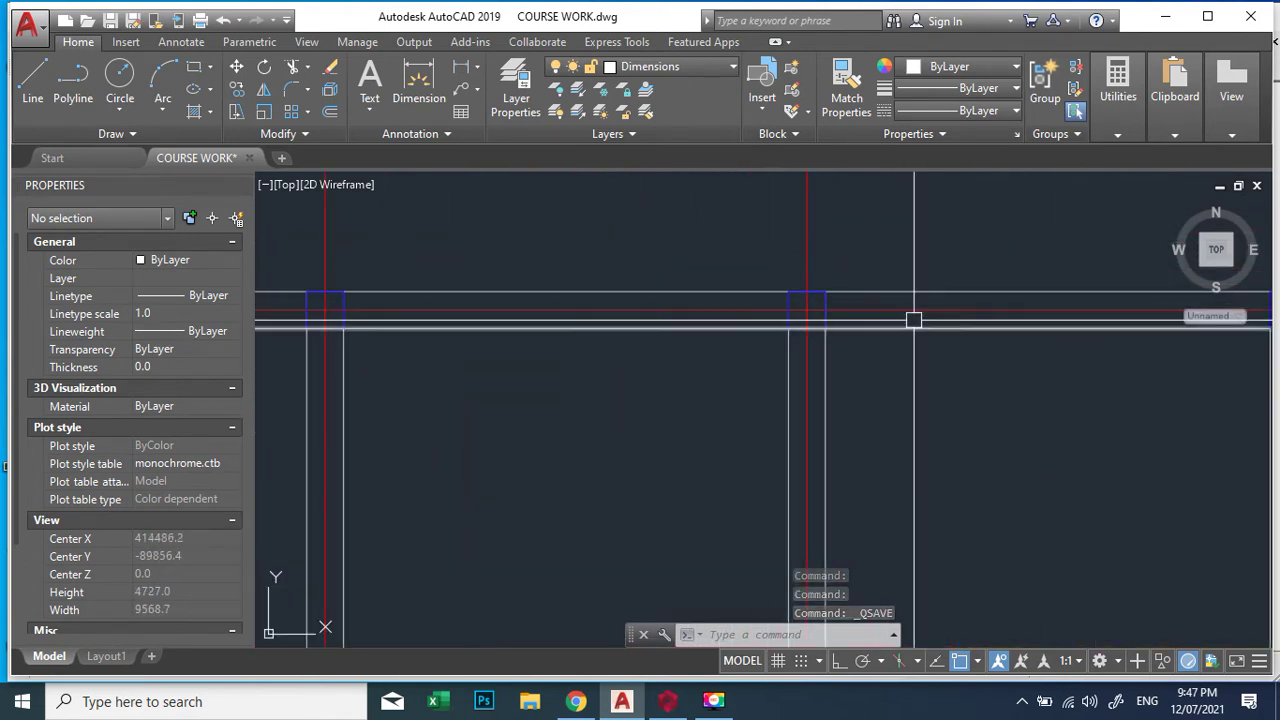
{"action": "left_click", "coordinate": [836, 310]}
{"action": "scroll", "coordinate": [693, 273], "scroll_direction": "down", "scroll_amount": 3}
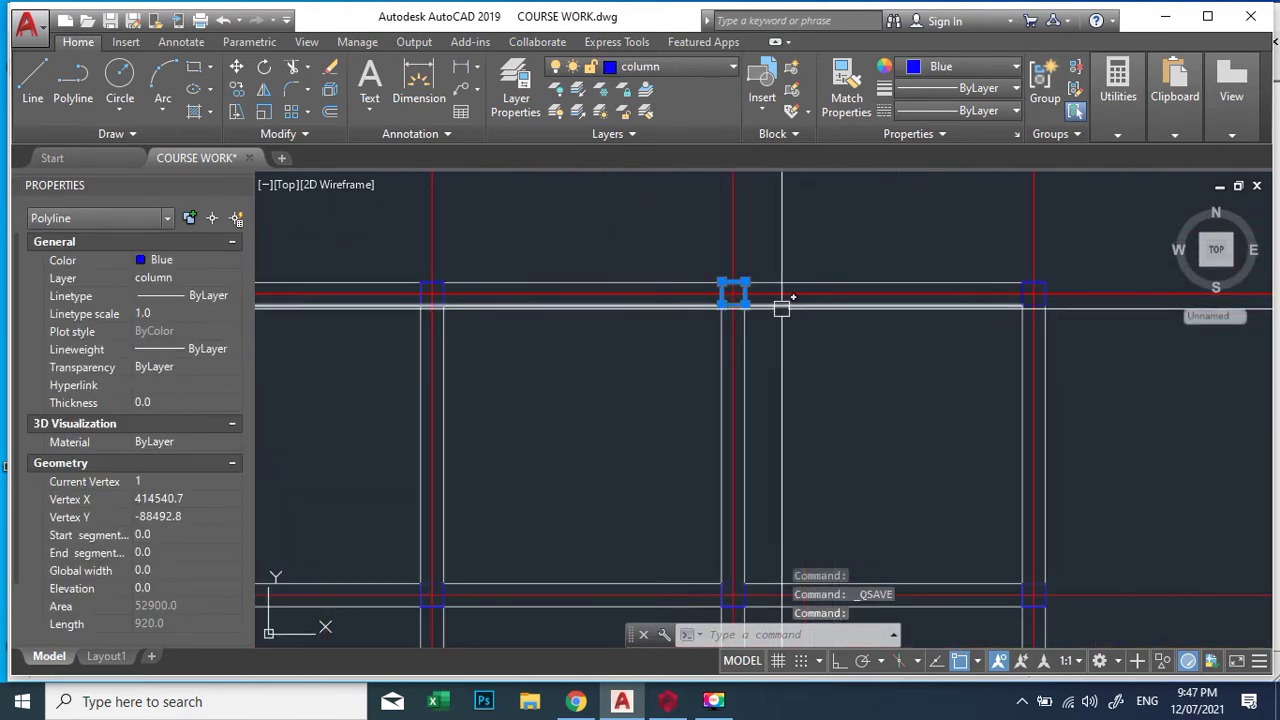
{"action": "right_click", "coordinate": [738, 312]}
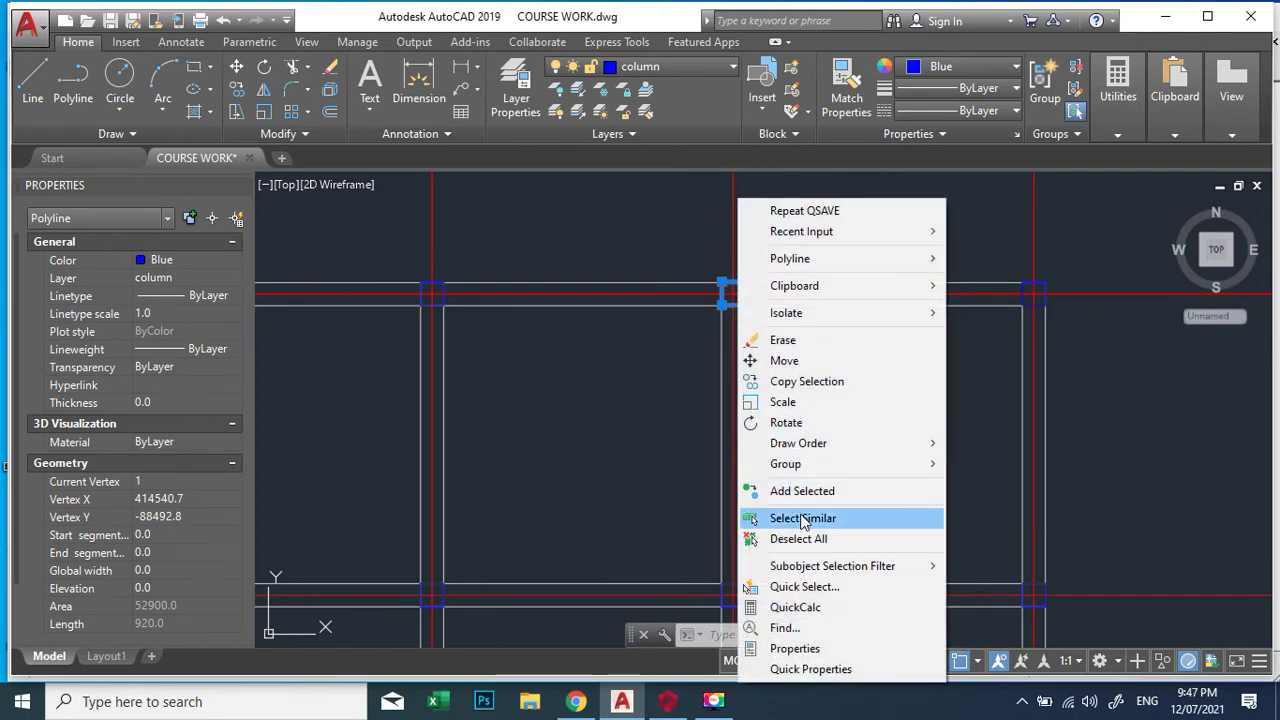
{"action": "left_click", "coordinate": [816, 516]}
{"action": "scroll", "coordinate": [768, 308], "scroll_direction": "down", "scroll_amount": 3}
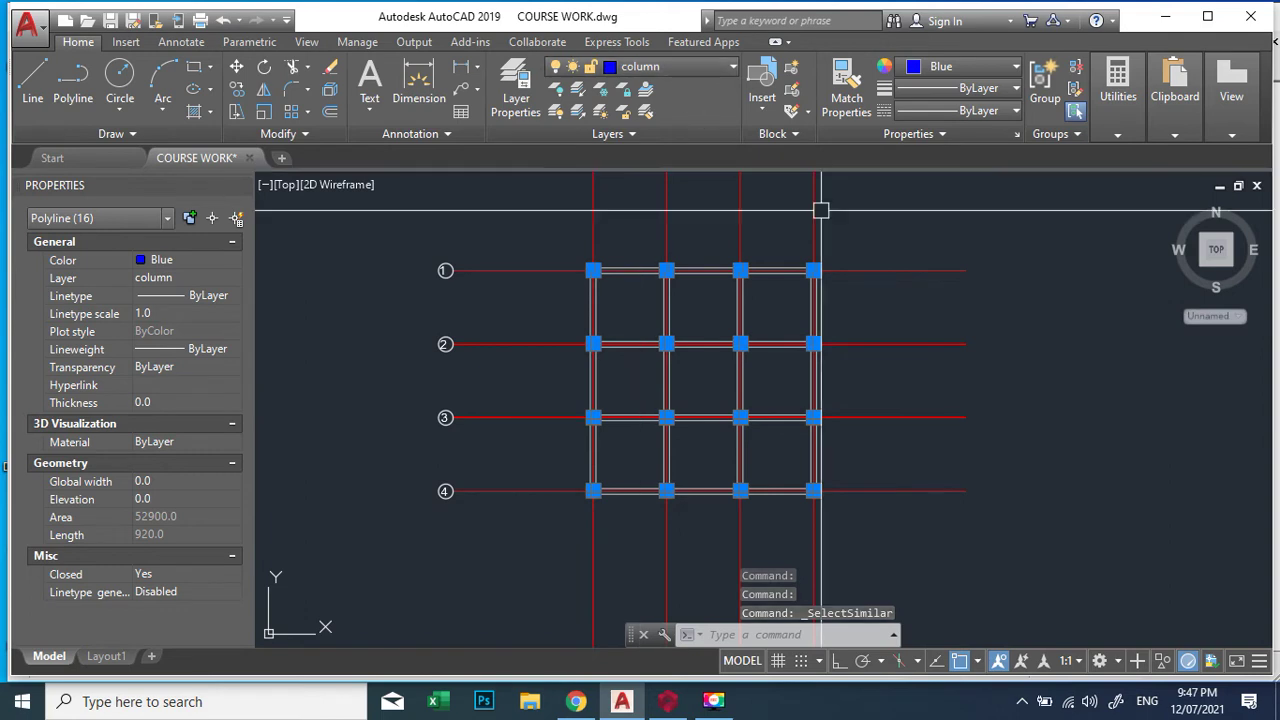
{"action": "key", "text": "Escape"}
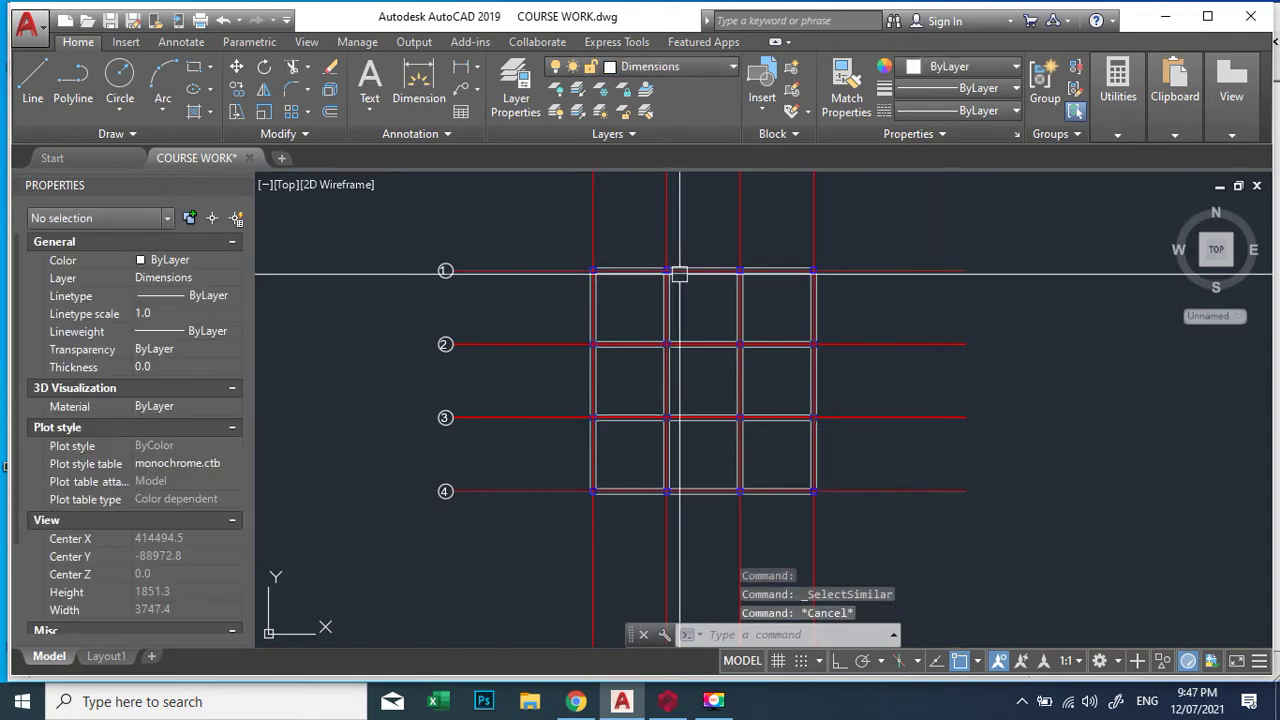
Step: Select gridline 1 and all objects similar to it to check the axis lines, leaving nothing selected
{"action": "left_click", "coordinate": [885, 270]}
{"action": "right_click", "coordinate": [885, 270]}
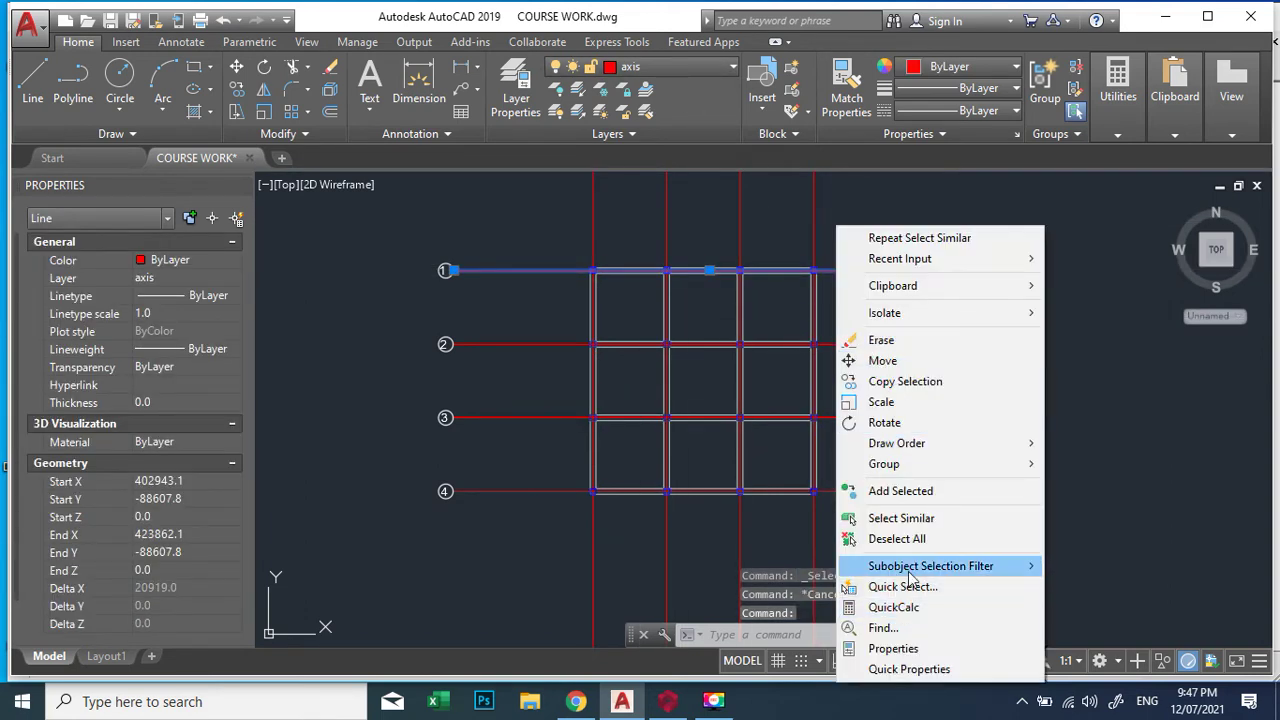
{"action": "left_click", "coordinate": [880, 517]}
{"action": "scroll", "coordinate": [835, 318], "scroll_direction": "down", "scroll_amount": 5}
{"action": "scroll", "coordinate": [866, 369], "scroll_direction": "up", "scroll_amount": 10}
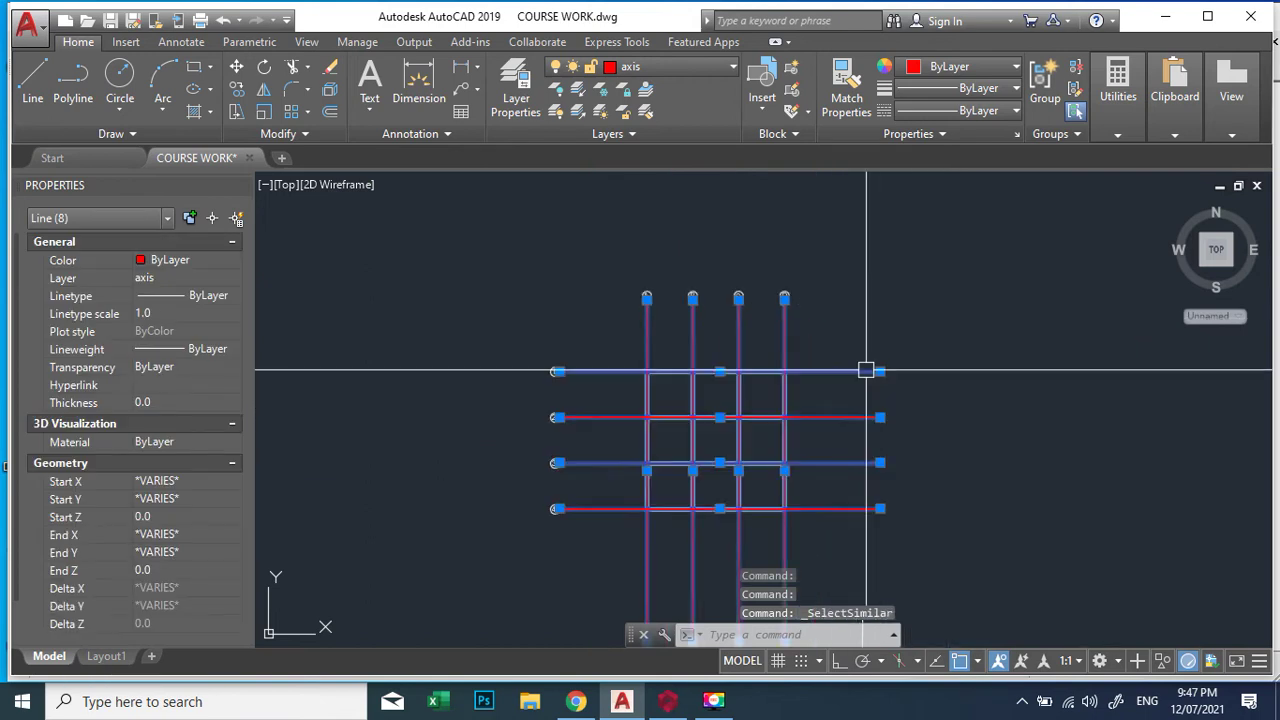
{"action": "scroll", "coordinate": [635, 361], "scroll_direction": "down", "scroll_amount": 6}
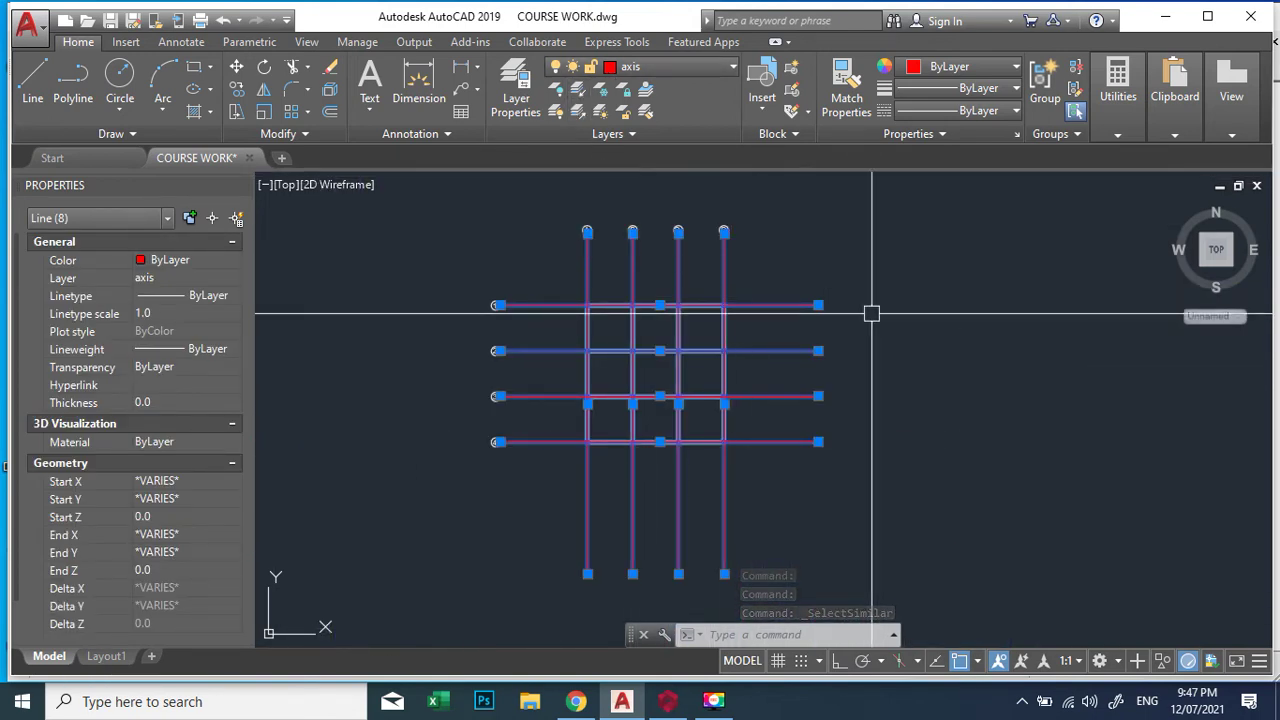
{"action": "key", "text": "Escape"}
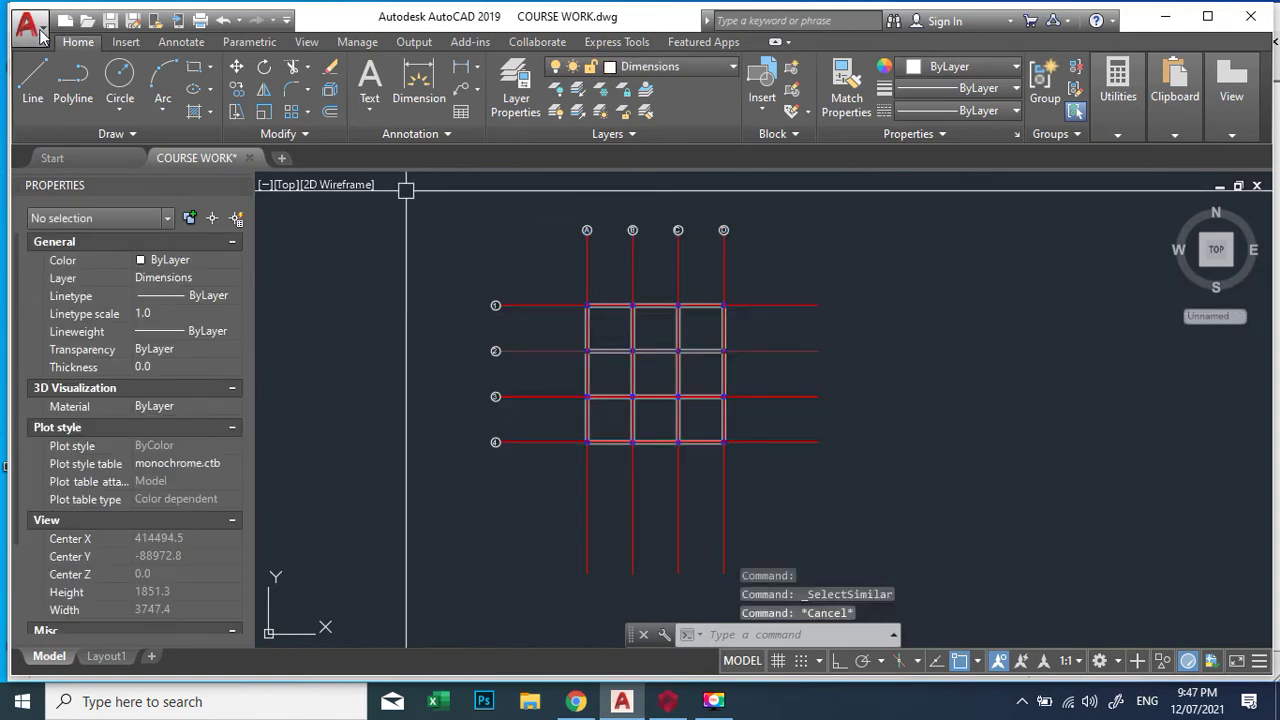
Step: Save the drawing to the Desktop as COURSE WORK.dxf in AutoCAD 2007/LT2007 DXF format and close the program, declining the 2018 format
{"action": "key", "text": "alt+f"}
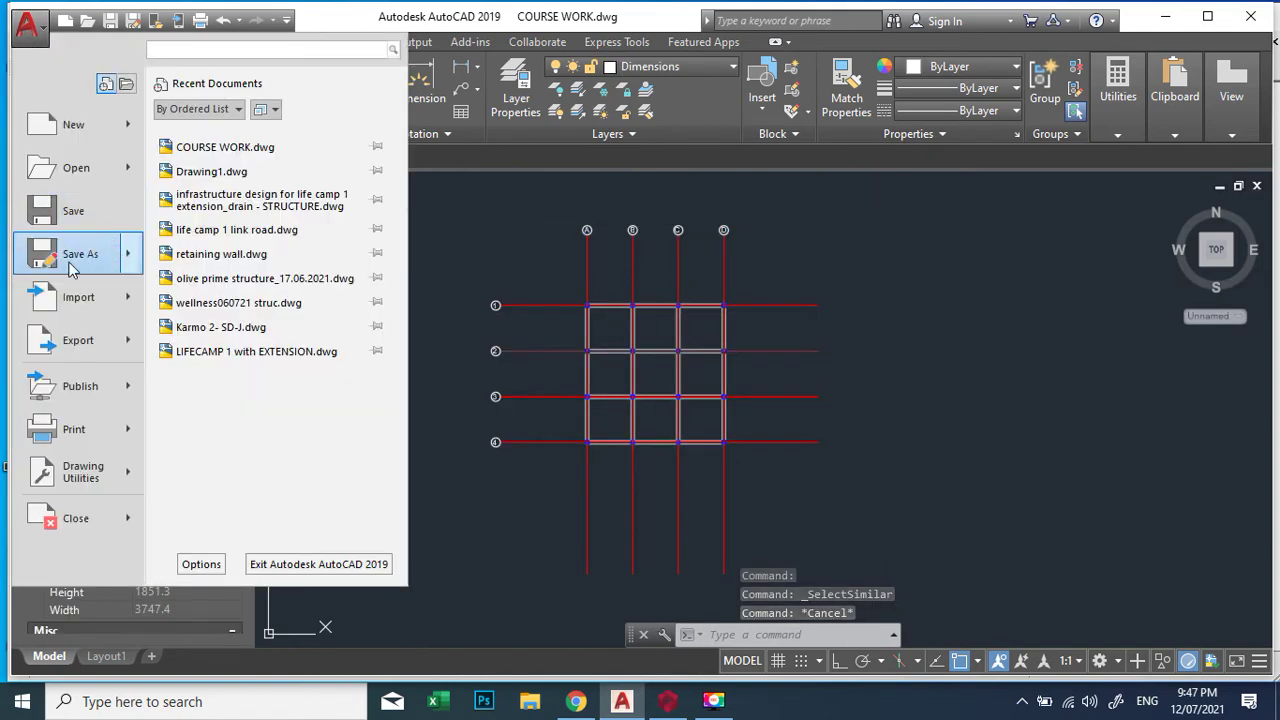
{"action": "left_click", "coordinate": [70, 264]}
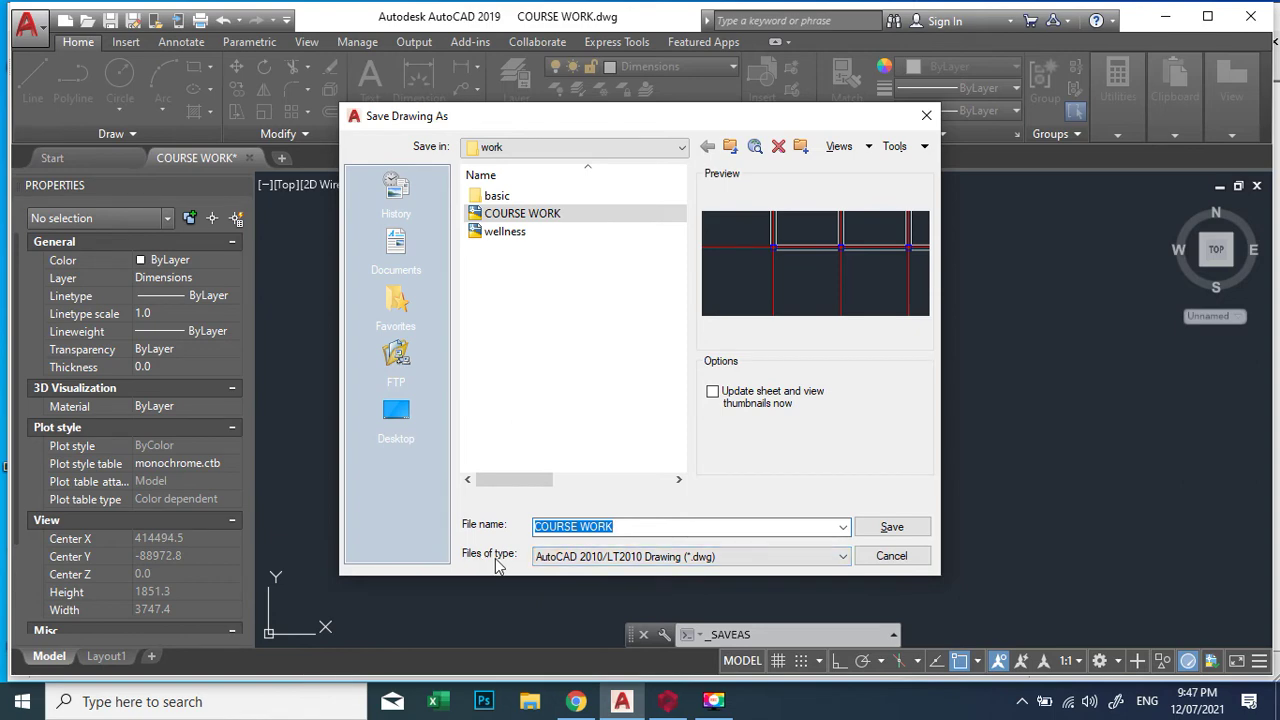
{"action": "left_click", "coordinate": [700, 557]}
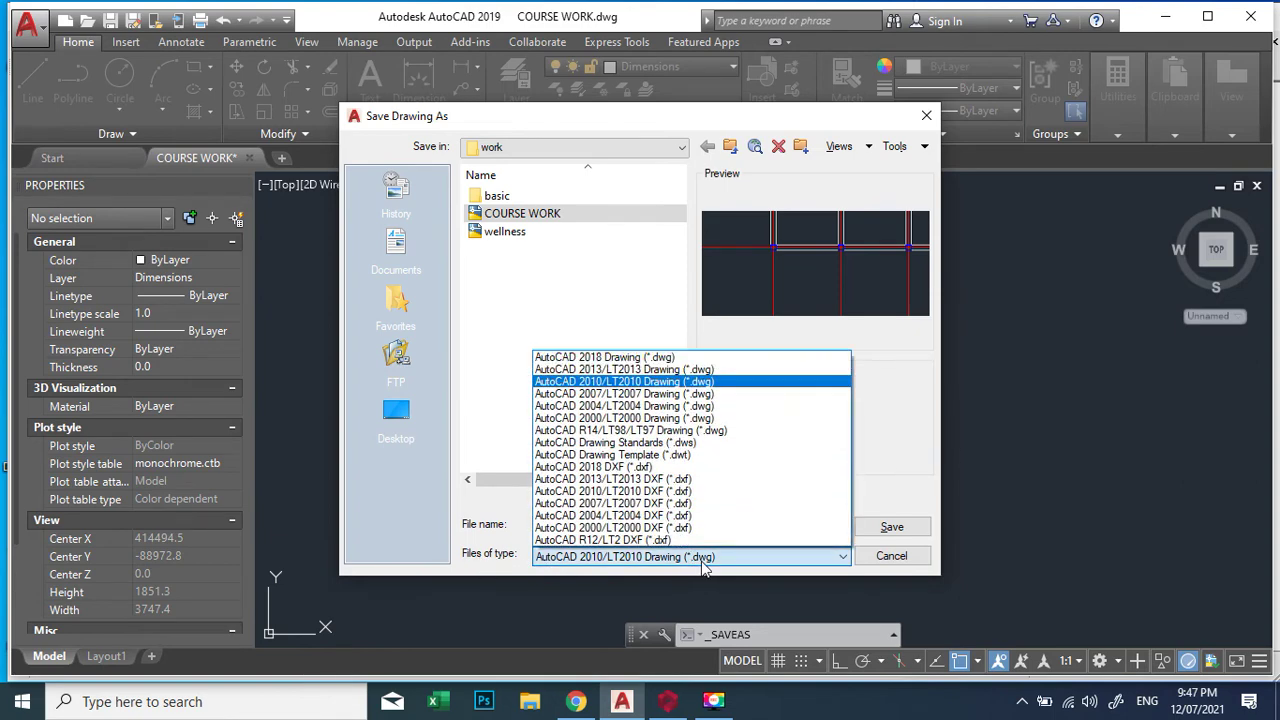
{"action": "left_click", "coordinate": [686, 504]}
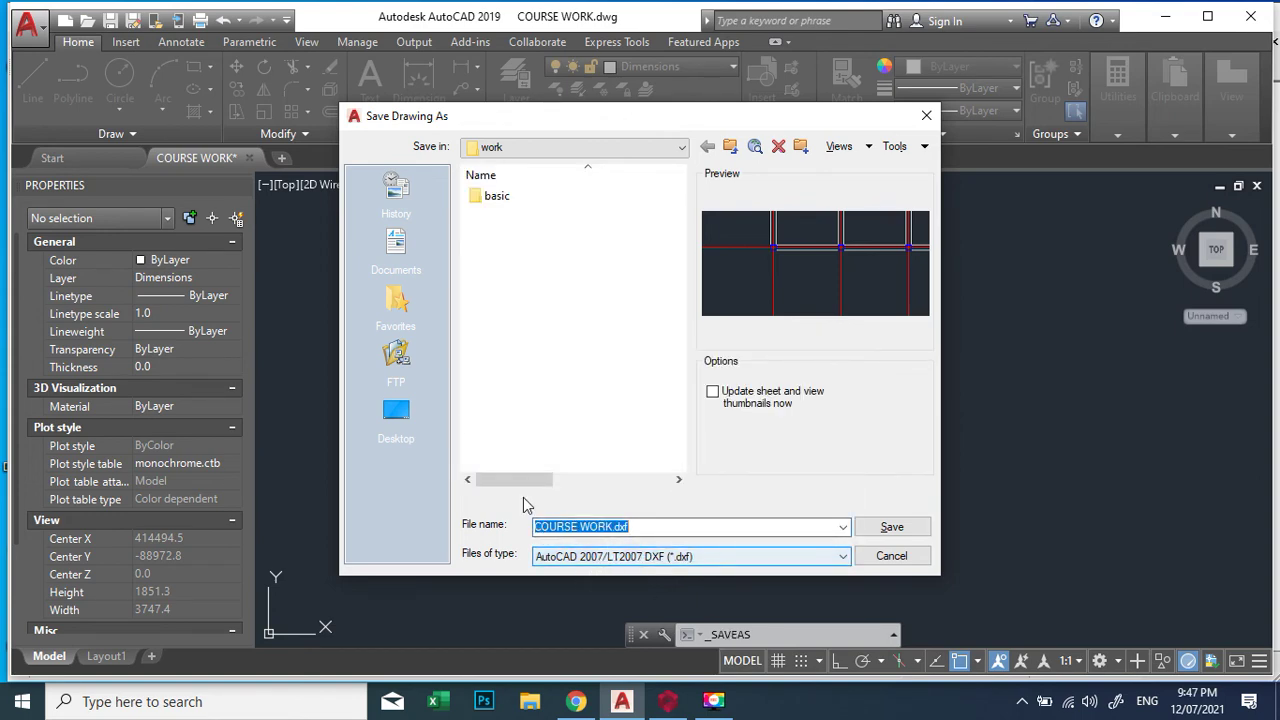
{"action": "left_click", "coordinate": [392, 420]}
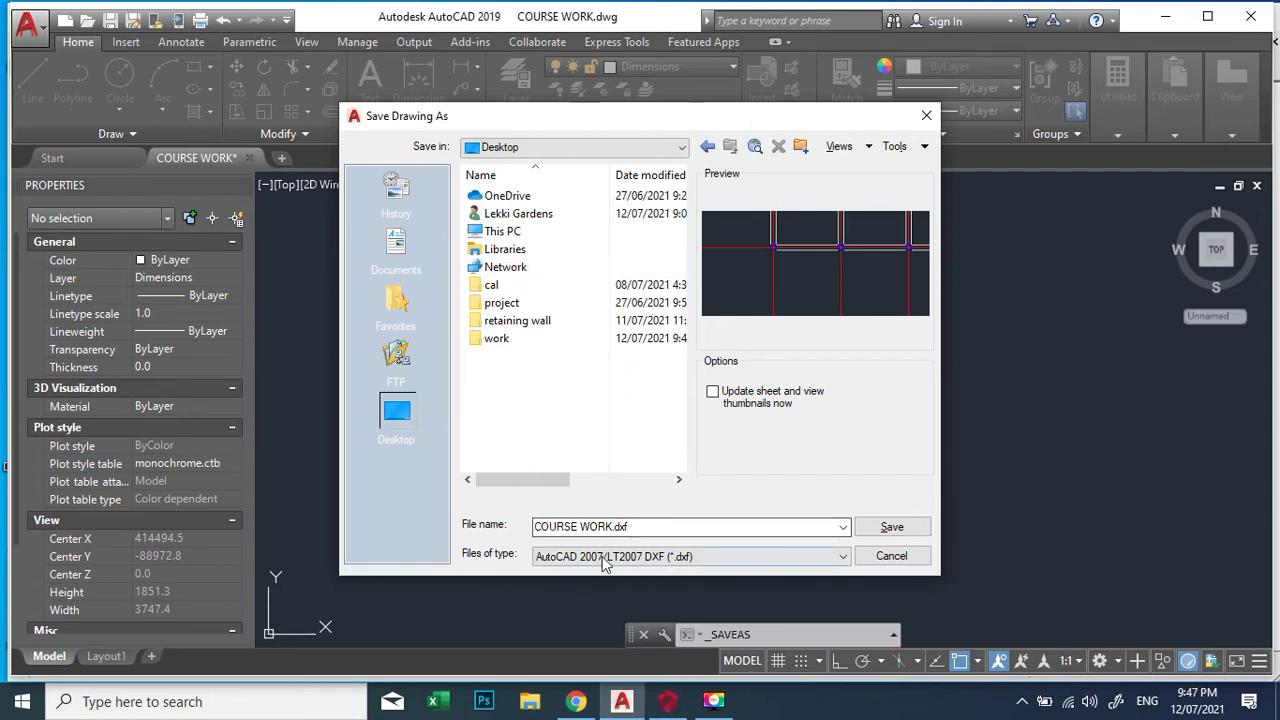
{"action": "left_click", "coordinate": [891, 528]}
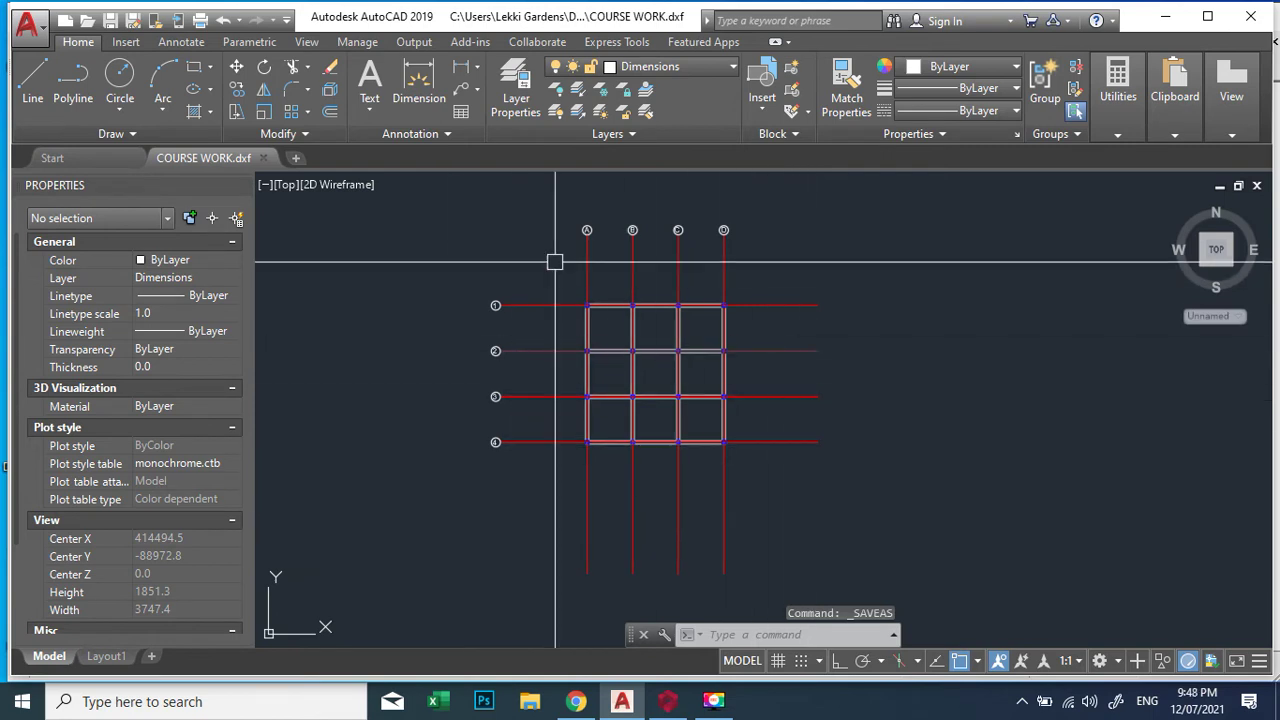
{"action": "left_click", "coordinate": [1250, 18]}
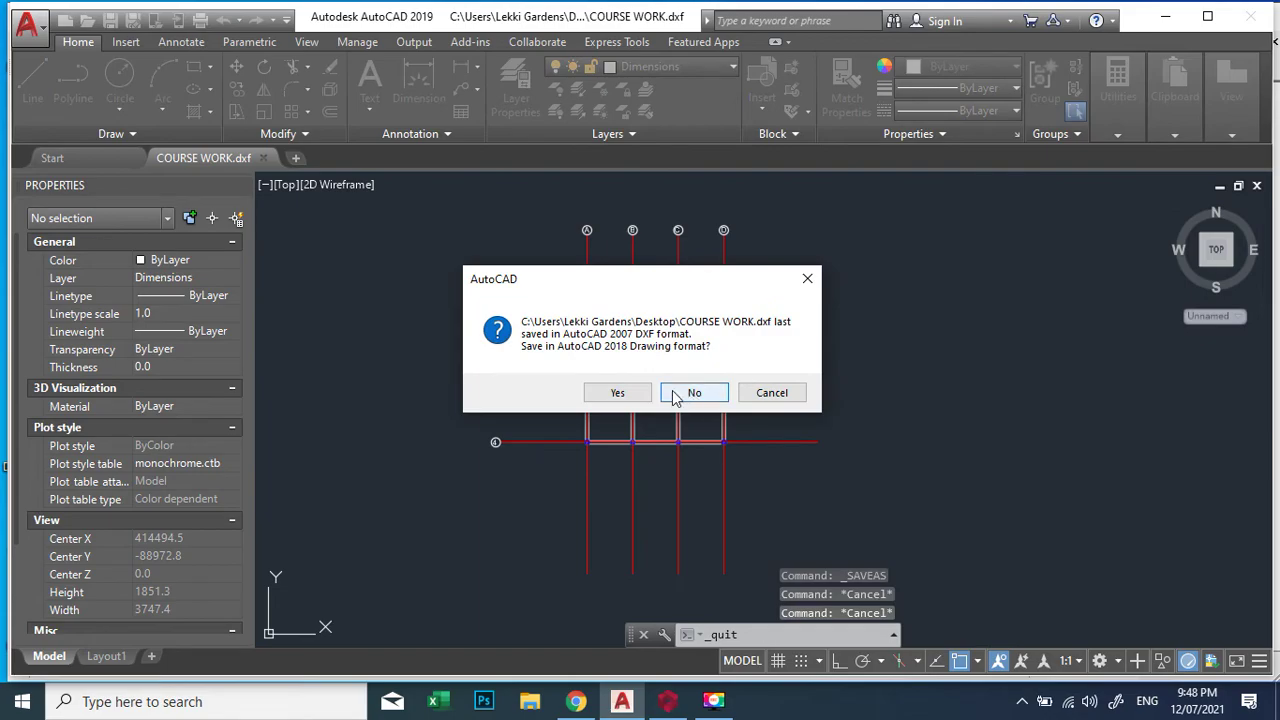
{"action": "left_click", "coordinate": [690, 393]}
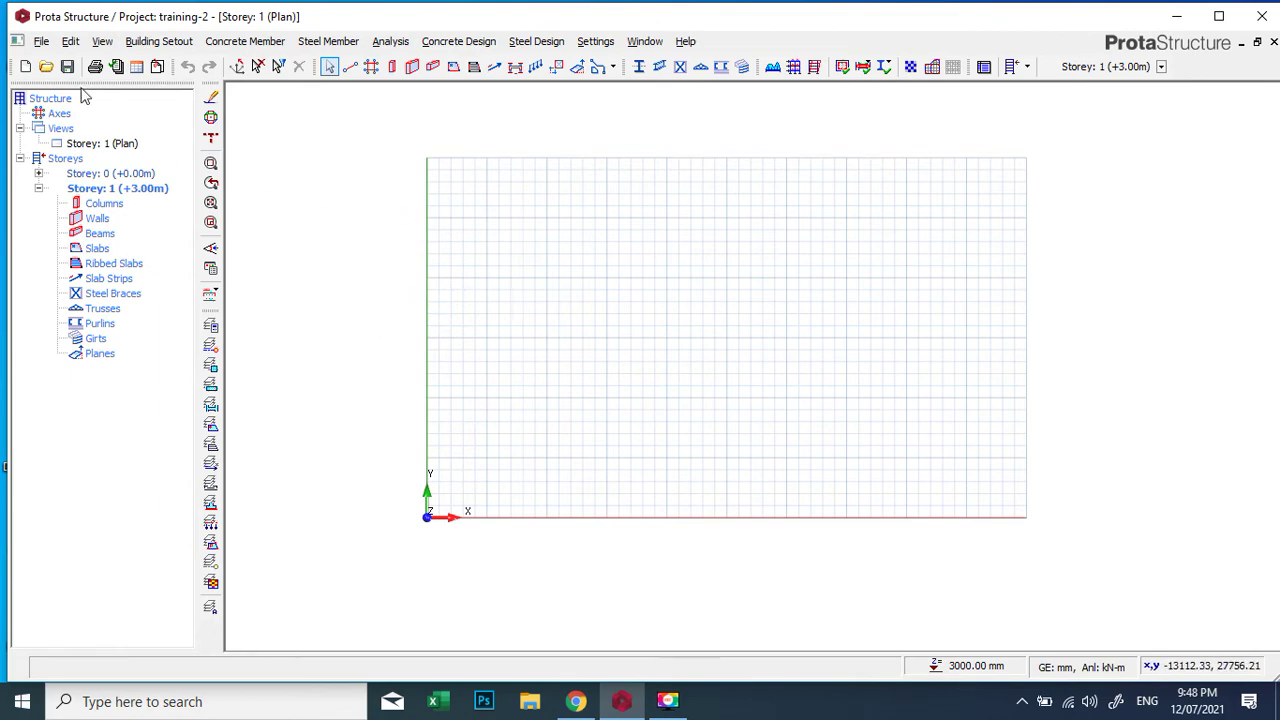
Step: In ProtaStructure, load COURSE WORK.dxf from the Desktop as an external reference drawing in mm, keeping the settings window clear of the plan
{"action": "left_click", "coordinate": [41, 41]}
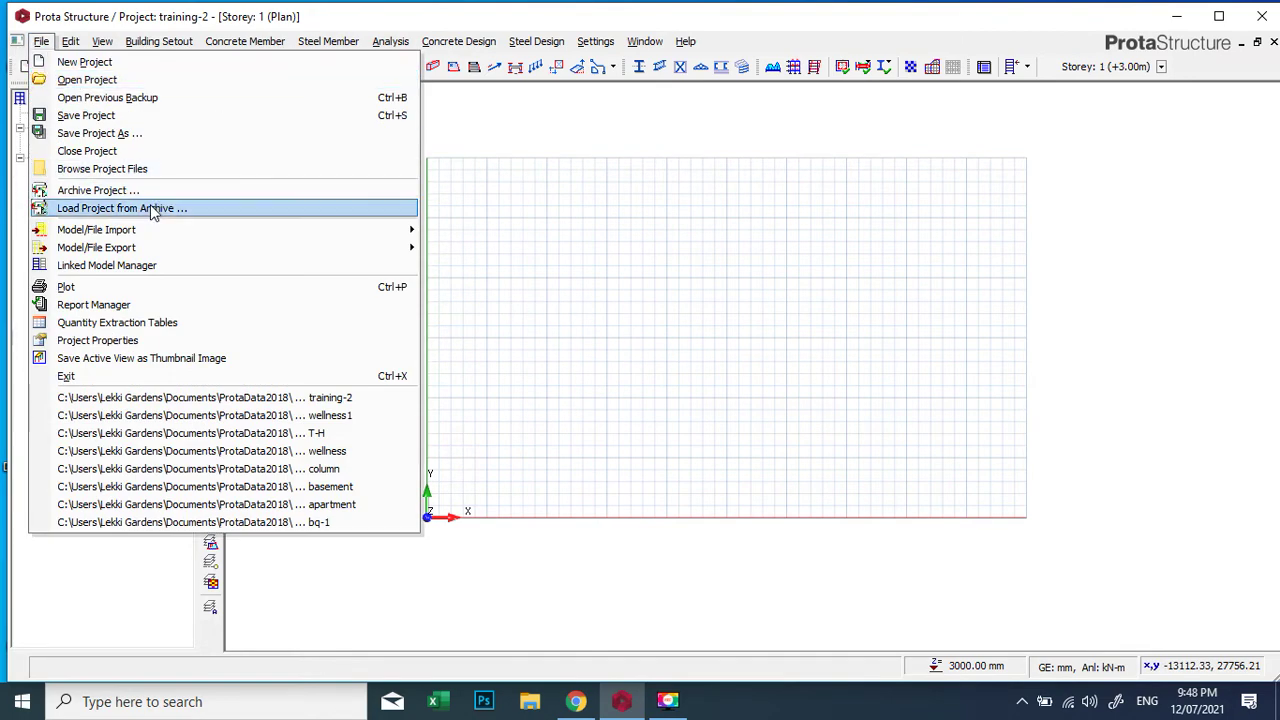
{"action": "mouse_move", "coordinate": [151, 233]}
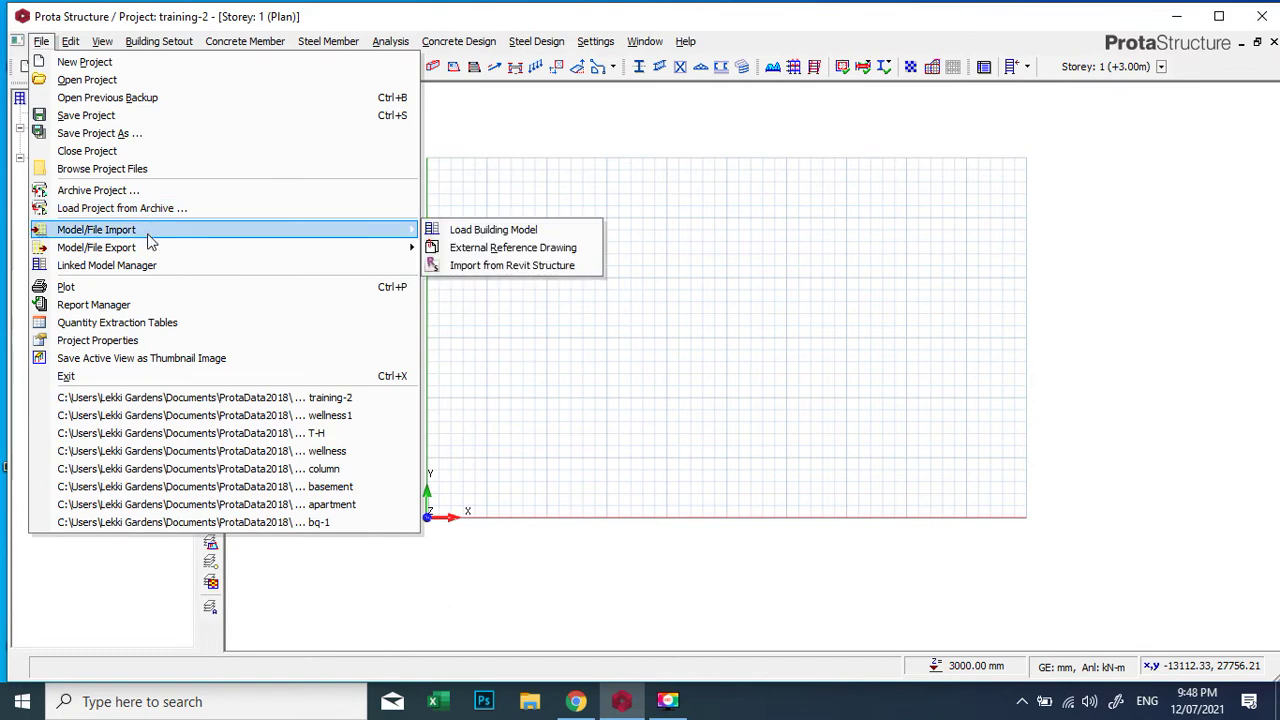
{"action": "left_click", "coordinate": [510, 249]}
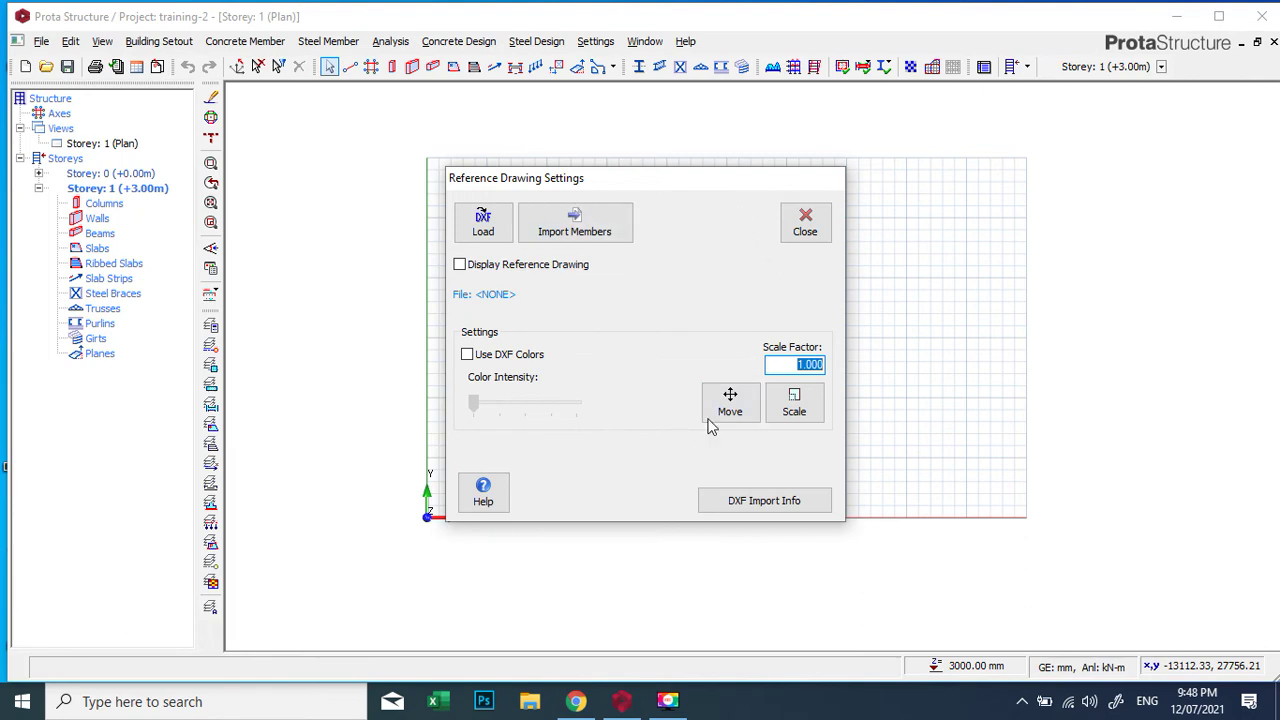
{"action": "left_click", "coordinate": [483, 223]}
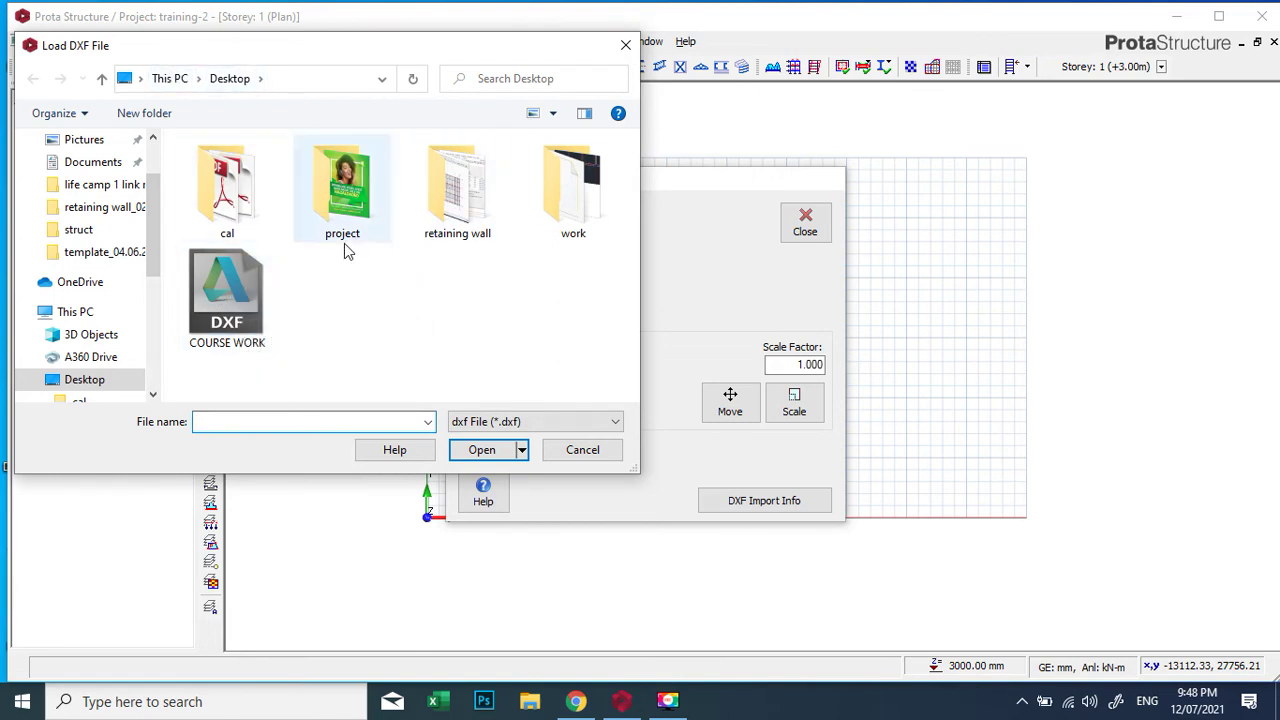
{"action": "left_click", "coordinate": [234, 303]}
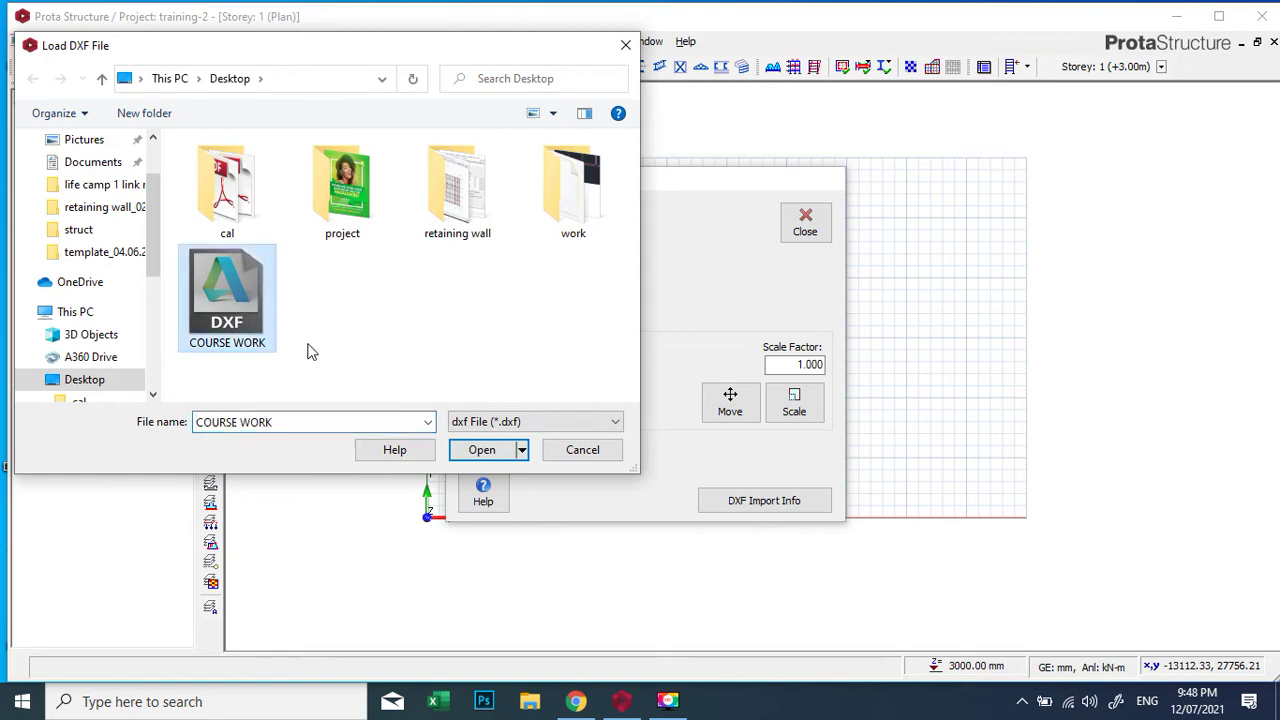
{"action": "left_click", "coordinate": [468, 450]}
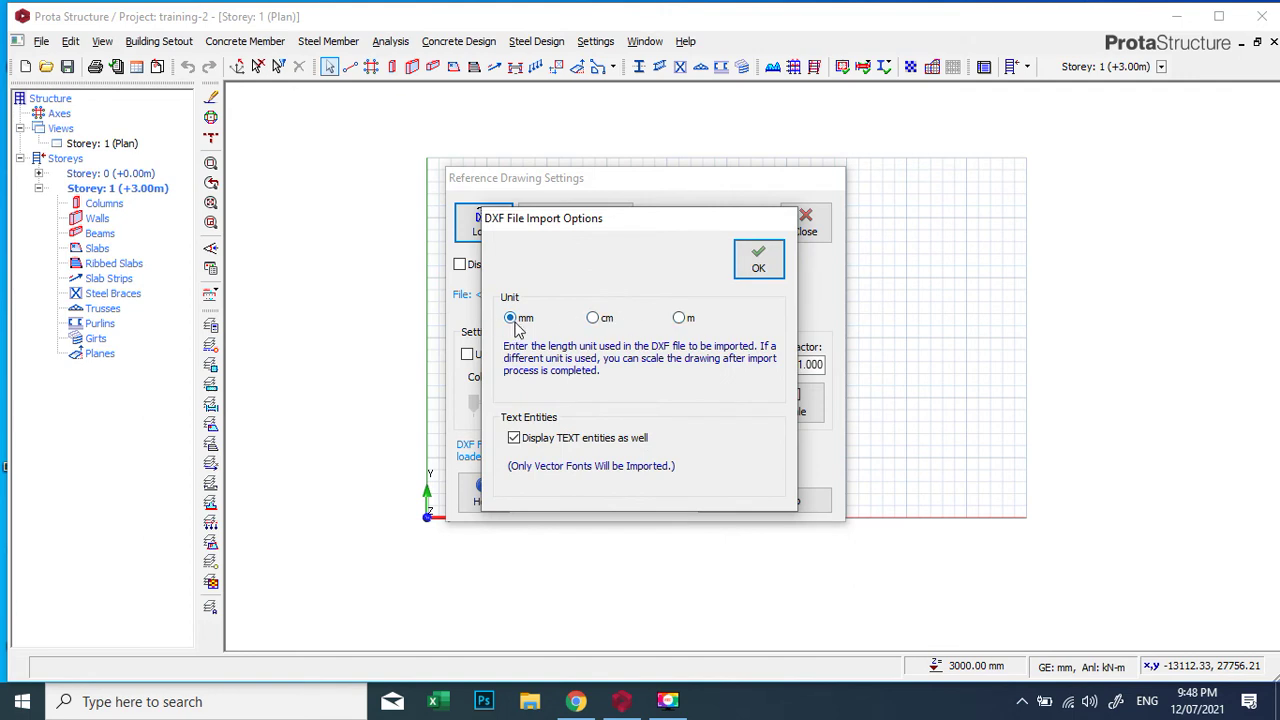
{"action": "left_click", "coordinate": [758, 259]}
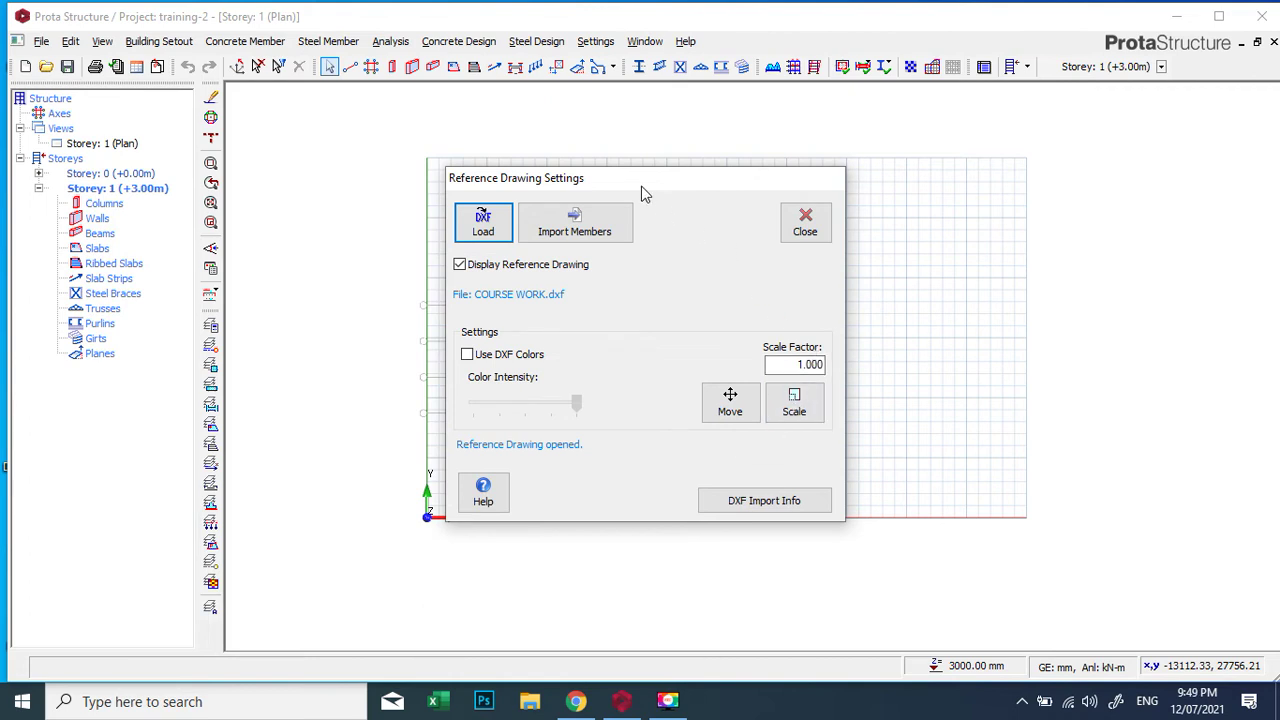
{"action": "mouse_move", "coordinate": [654, 182]}
{"action": "left_mouse_down"}
{"action": "mouse_move", "coordinate": [825, 200]}
{"action": "mouse_move", "coordinate": [952, 193]}
{"action": "left_mouse_up"}
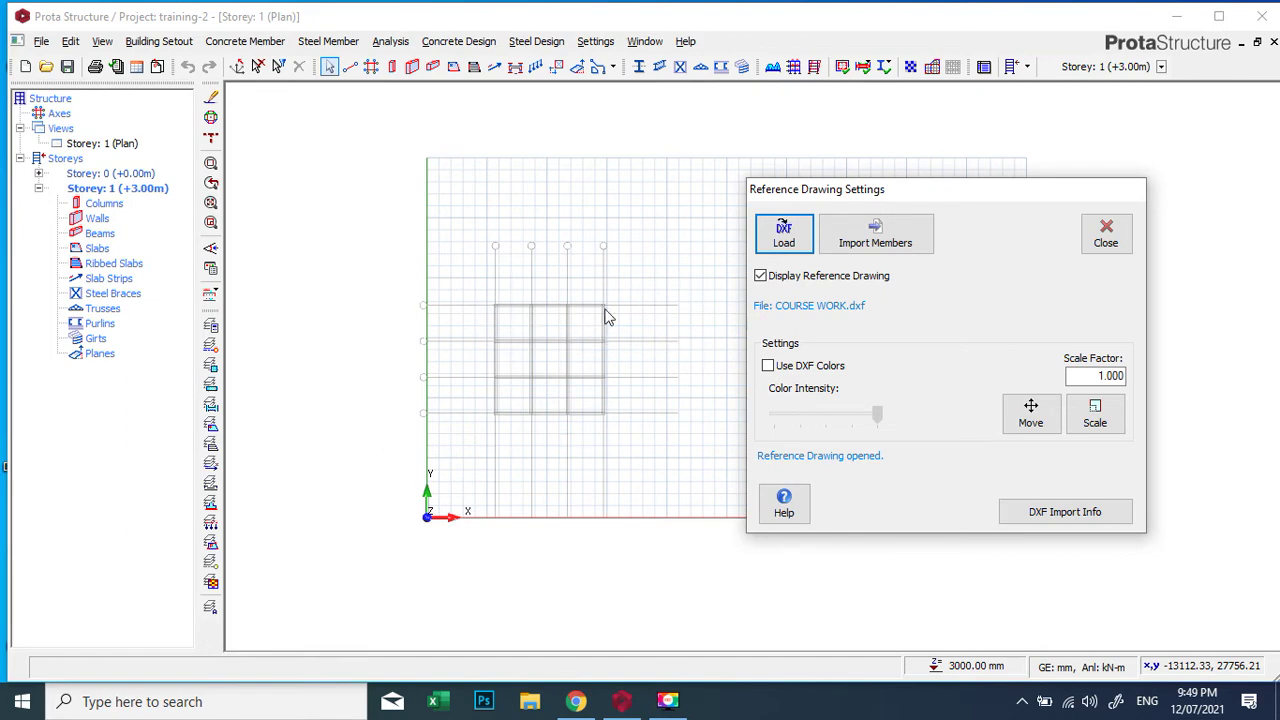
Step: Import the reference drawing's axes from layer AXIS for both directions, grouped by direction, and its columns from layer COLUMN
{"action": "left_click", "coordinate": [889, 245]}
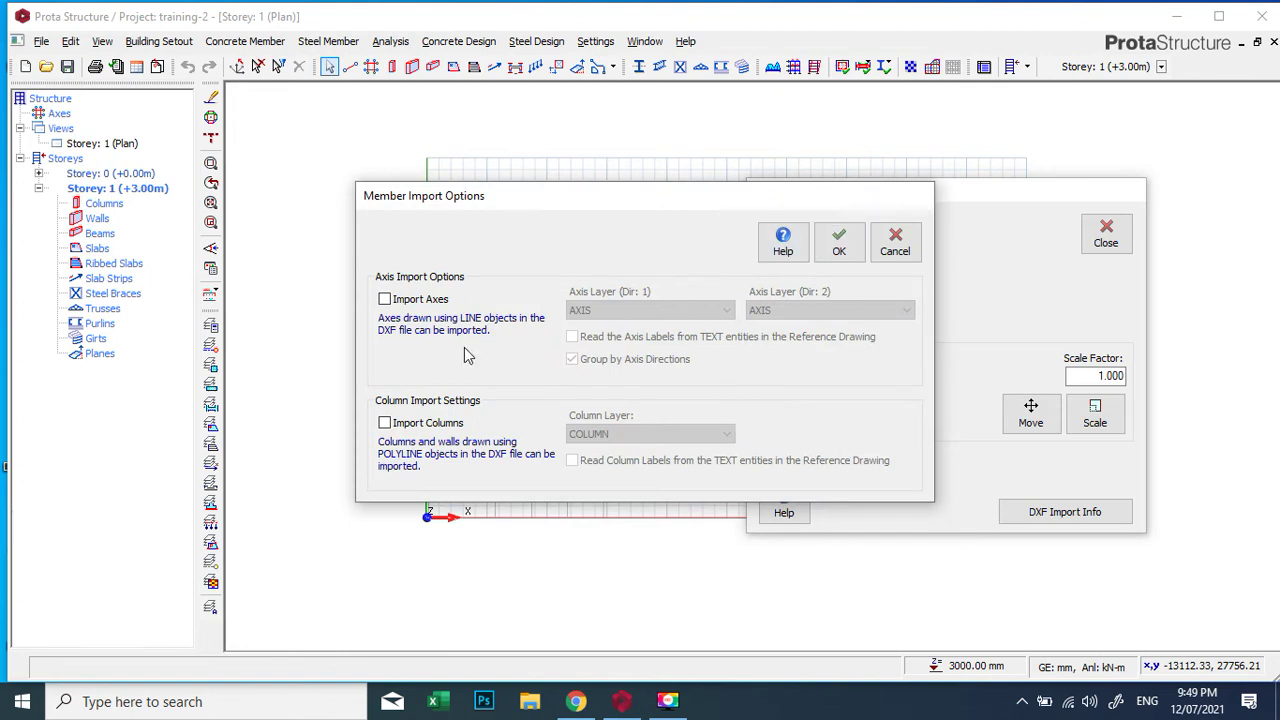
{"action": "left_click", "coordinate": [385, 300]}
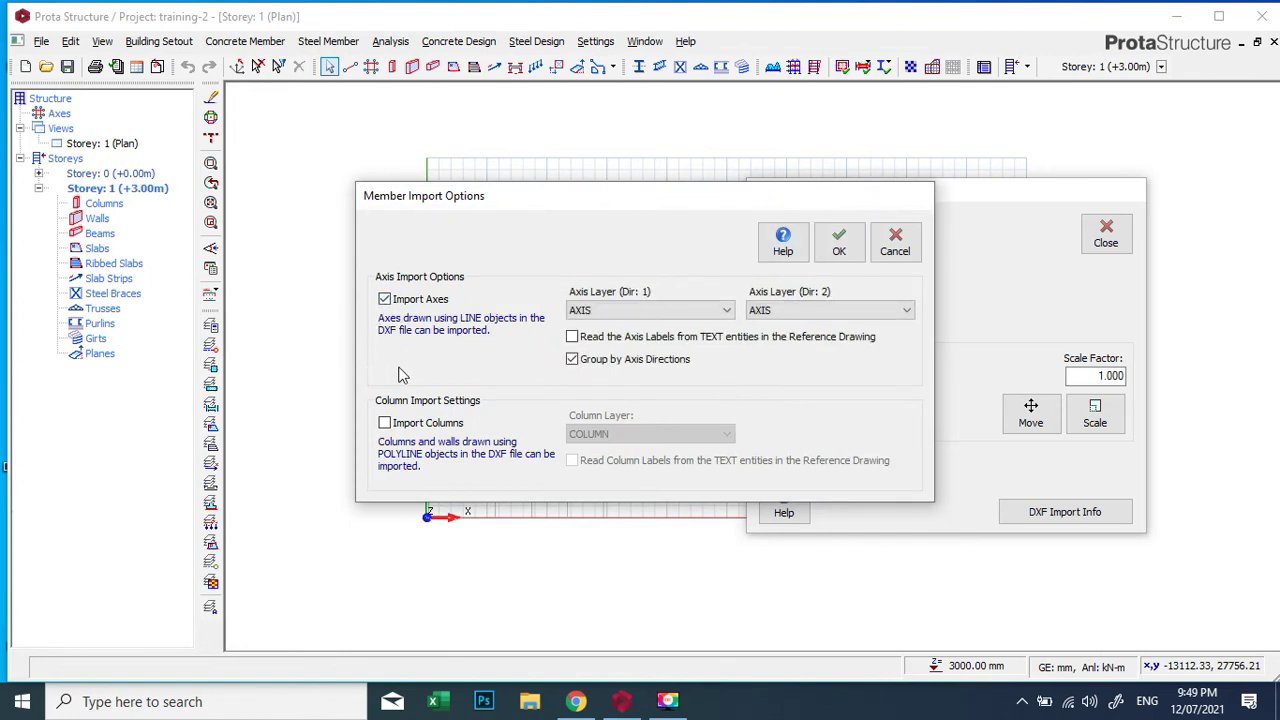
{"action": "left_click", "coordinate": [385, 424]}
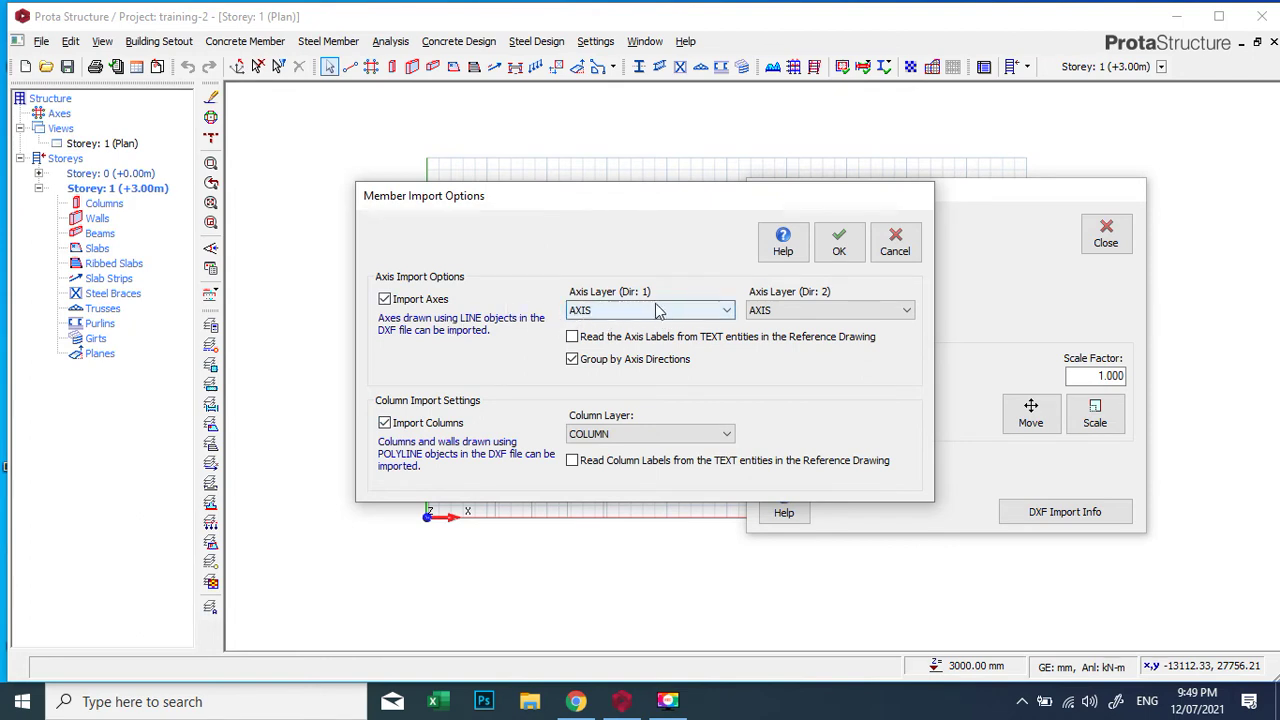
{"action": "left_click", "coordinate": [729, 311]}
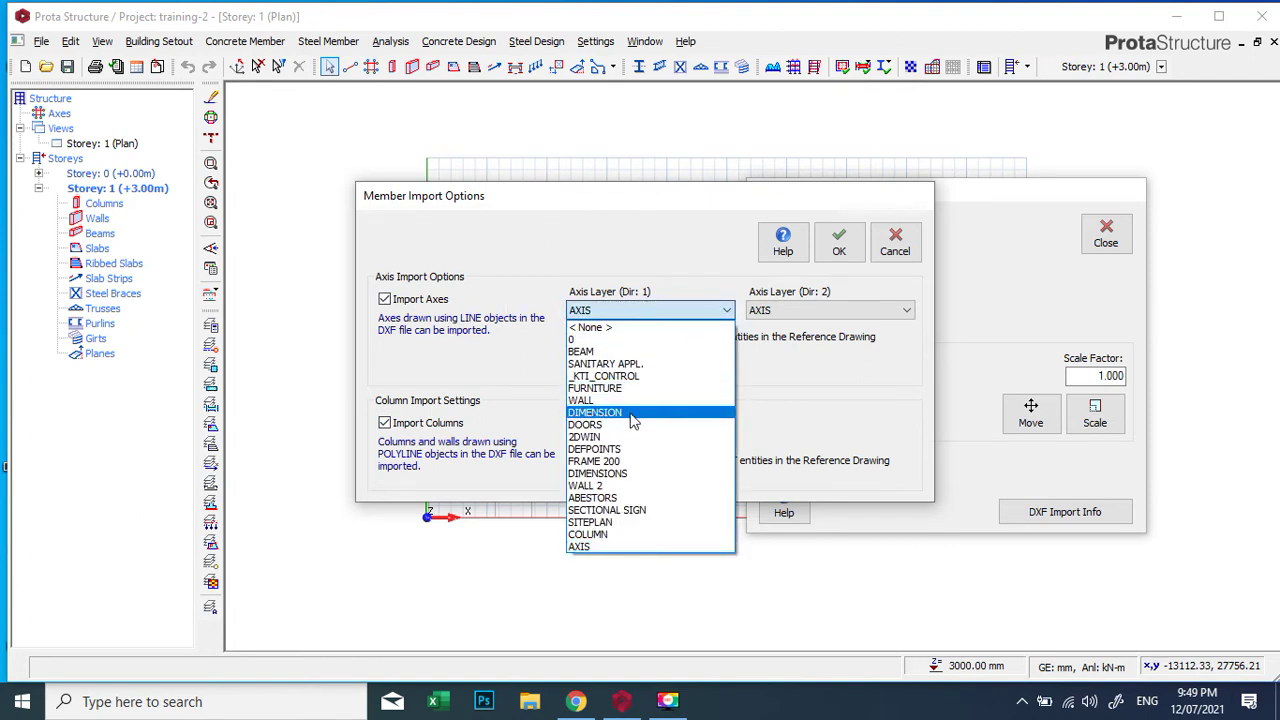
{"action": "left_click", "coordinate": [693, 307]}
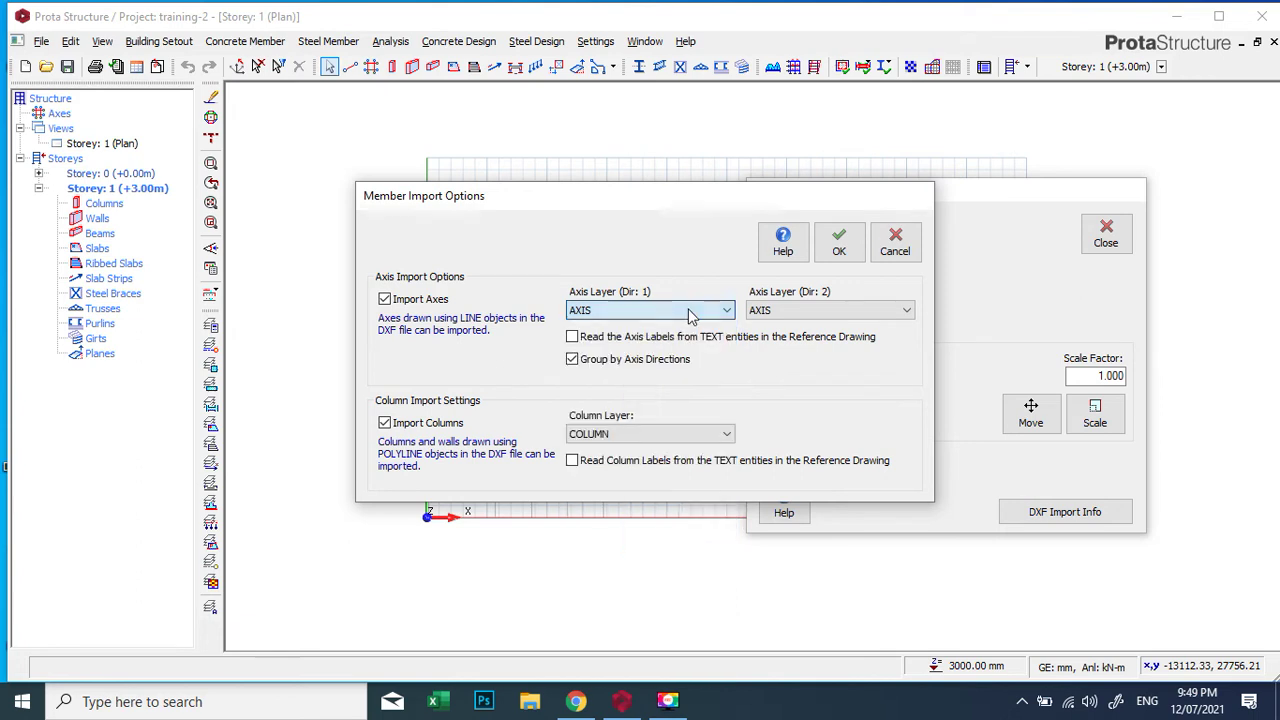
{"action": "left_click", "coordinate": [812, 314]}
{"action": "left_click", "coordinate": [812, 313]}
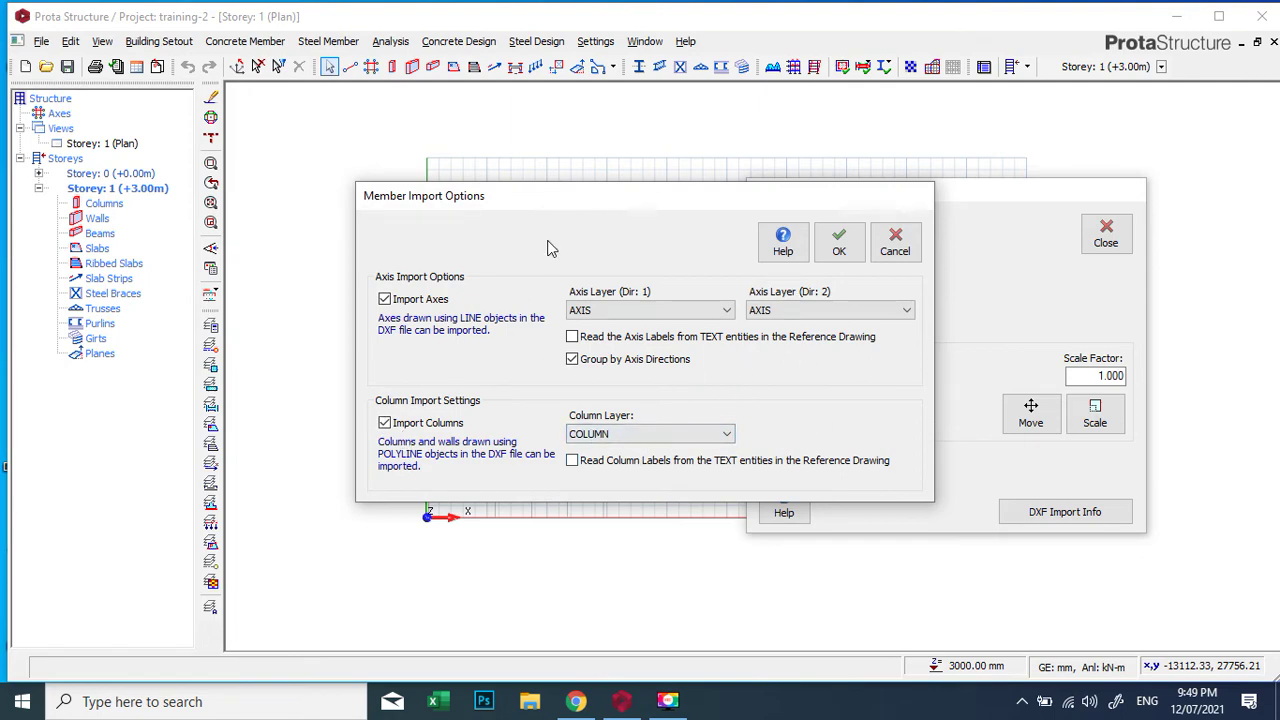
{"action": "left_click", "coordinate": [839, 243]}
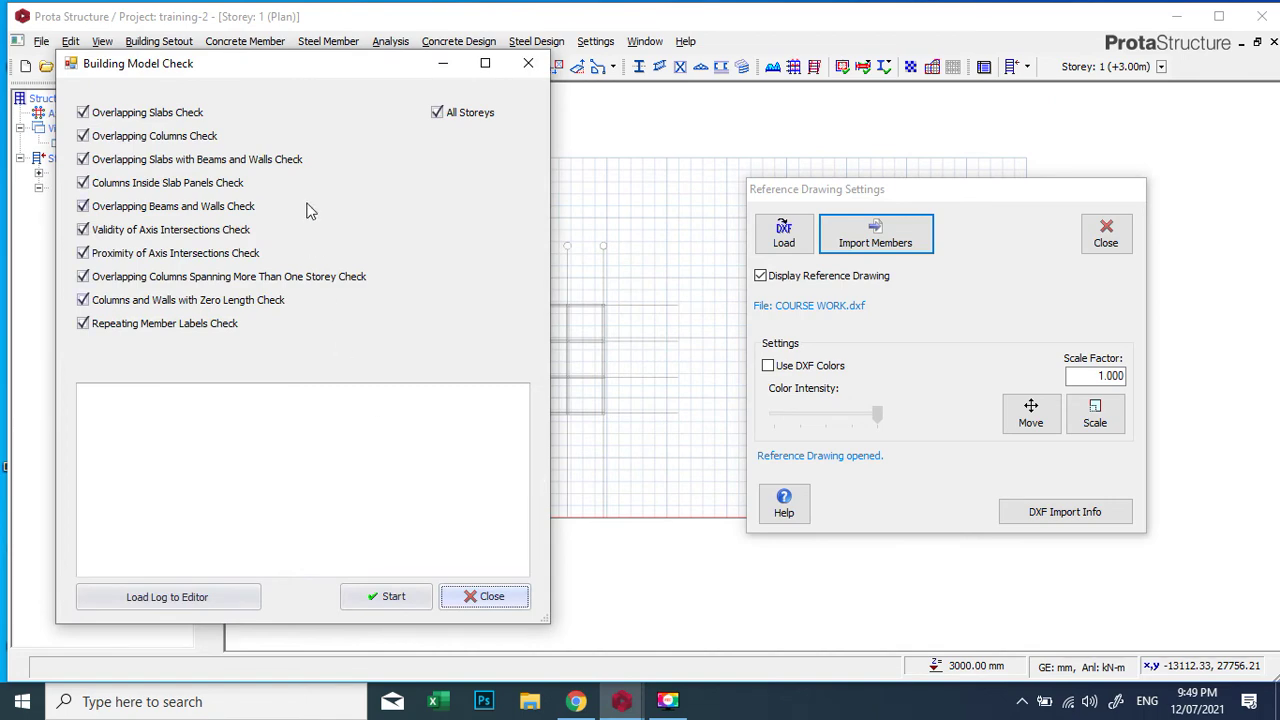
Step: Run all building model checks for all storeys and close the check and the reference drawing settings
{"action": "left_click", "coordinate": [395, 598]}
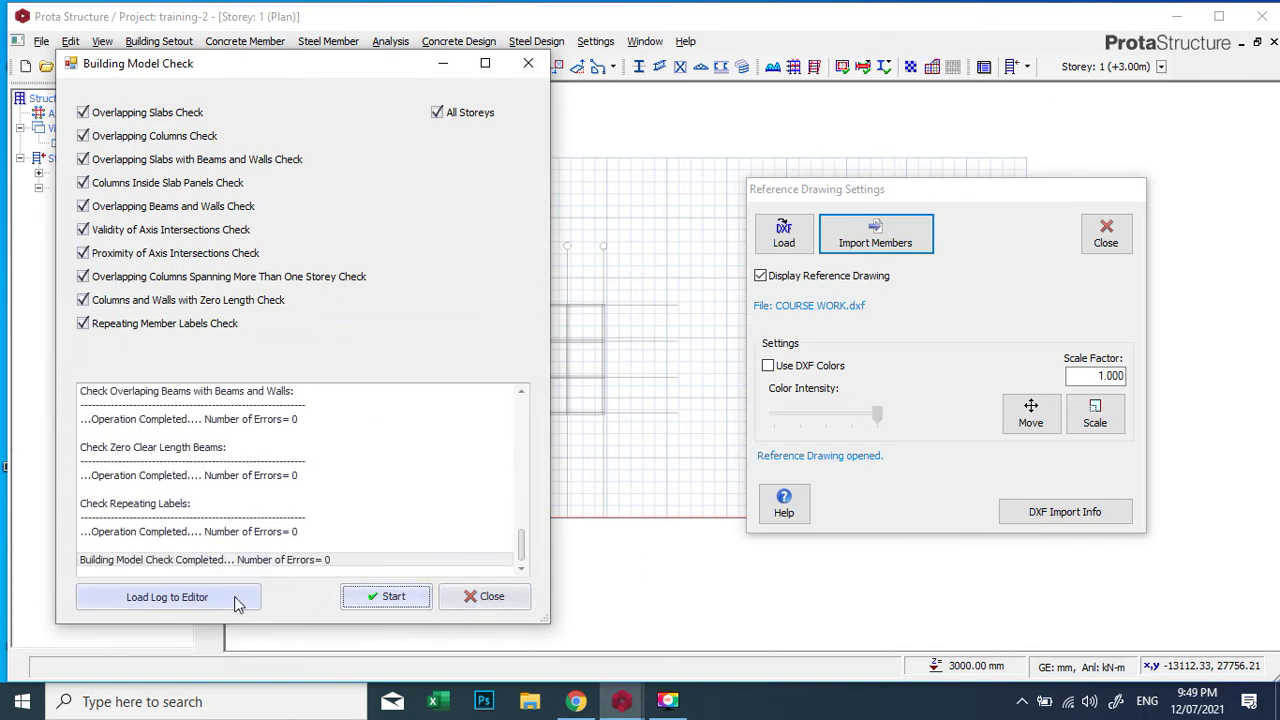
{"action": "left_click", "coordinate": [489, 597]}
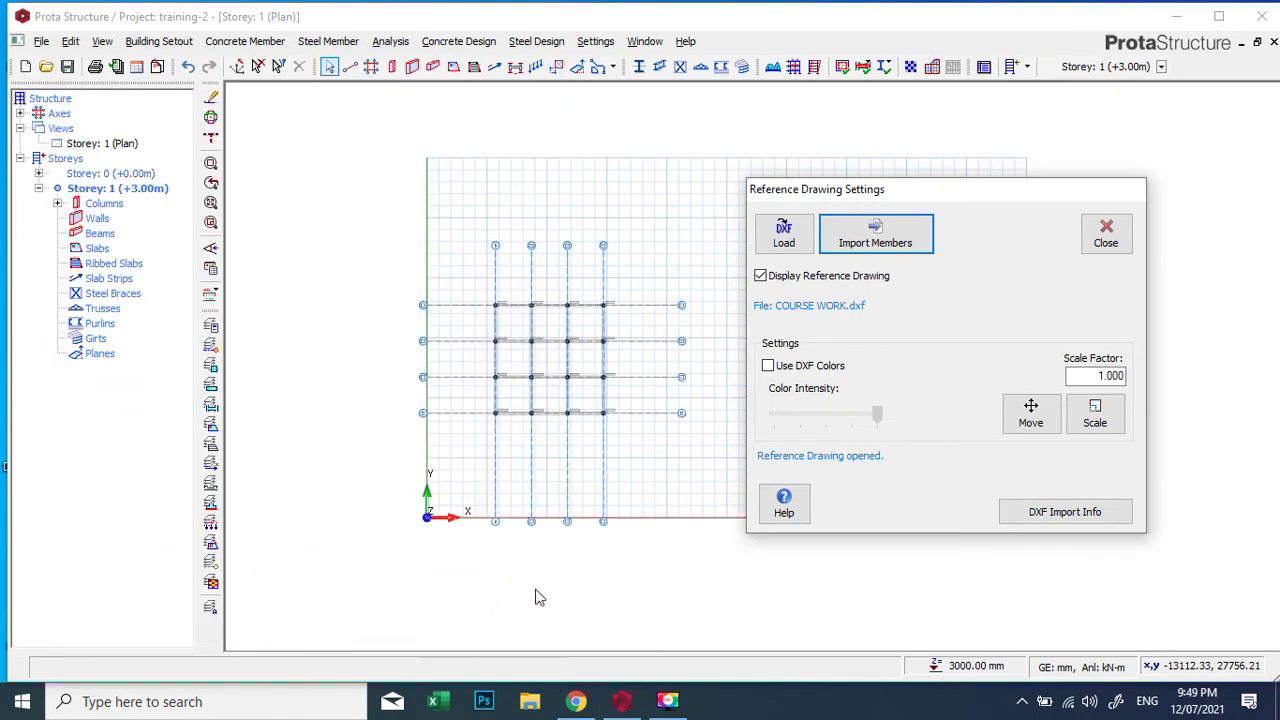
{"action": "left_click", "coordinate": [1106, 233]}
Step: Examine the imported axes, their labels and the columns at the axis intersections on the Storey 1 plan
{"action": "scroll", "coordinate": [508, 310], "scroll_direction": "up", "scroll_amount": 3}
{"action": "scroll", "coordinate": [457, 306], "scroll_direction": "up", "scroll_amount": 1}
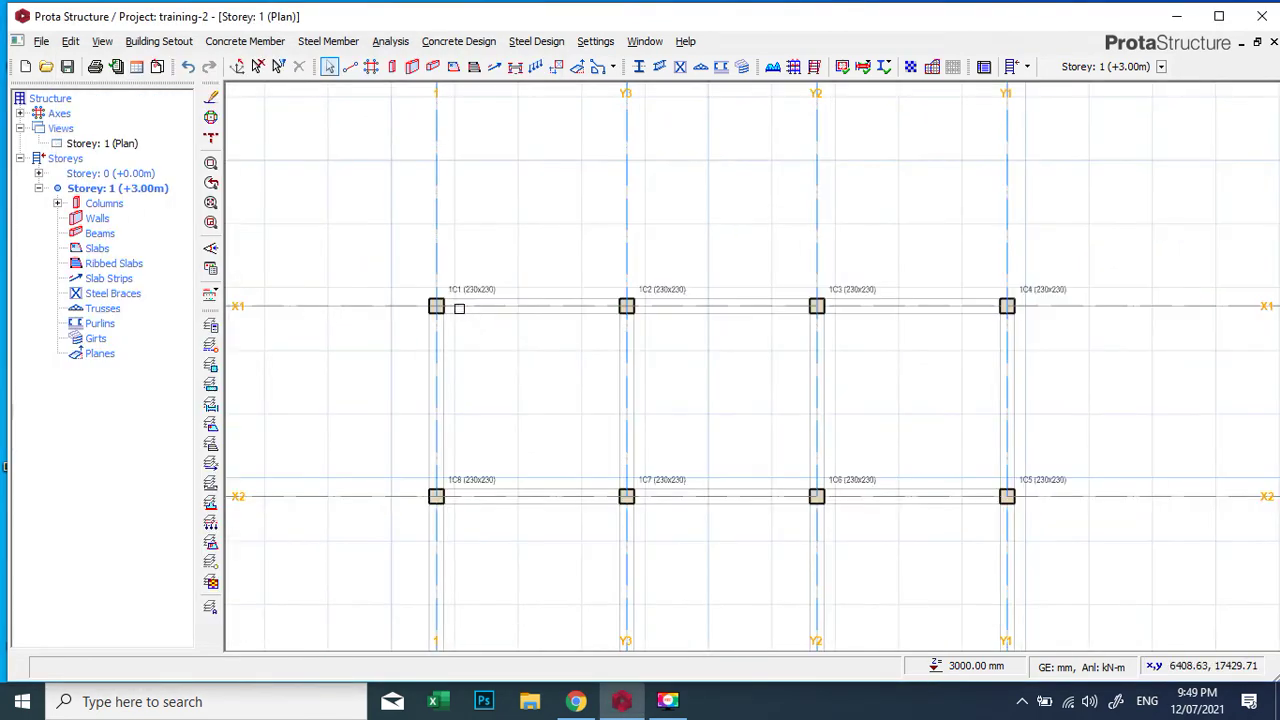
{"action": "scroll", "coordinate": [500, 291], "scroll_direction": "down", "scroll_amount": 1}
{"action": "scroll", "coordinate": [449, 277], "scroll_direction": "up", "scroll_amount": 1}
{"action": "scroll", "coordinate": [448, 328], "scroll_direction": "down", "scroll_amount": 1}
{"action": "scroll", "coordinate": [448, 328], "scroll_direction": "down", "scroll_amount": 1}
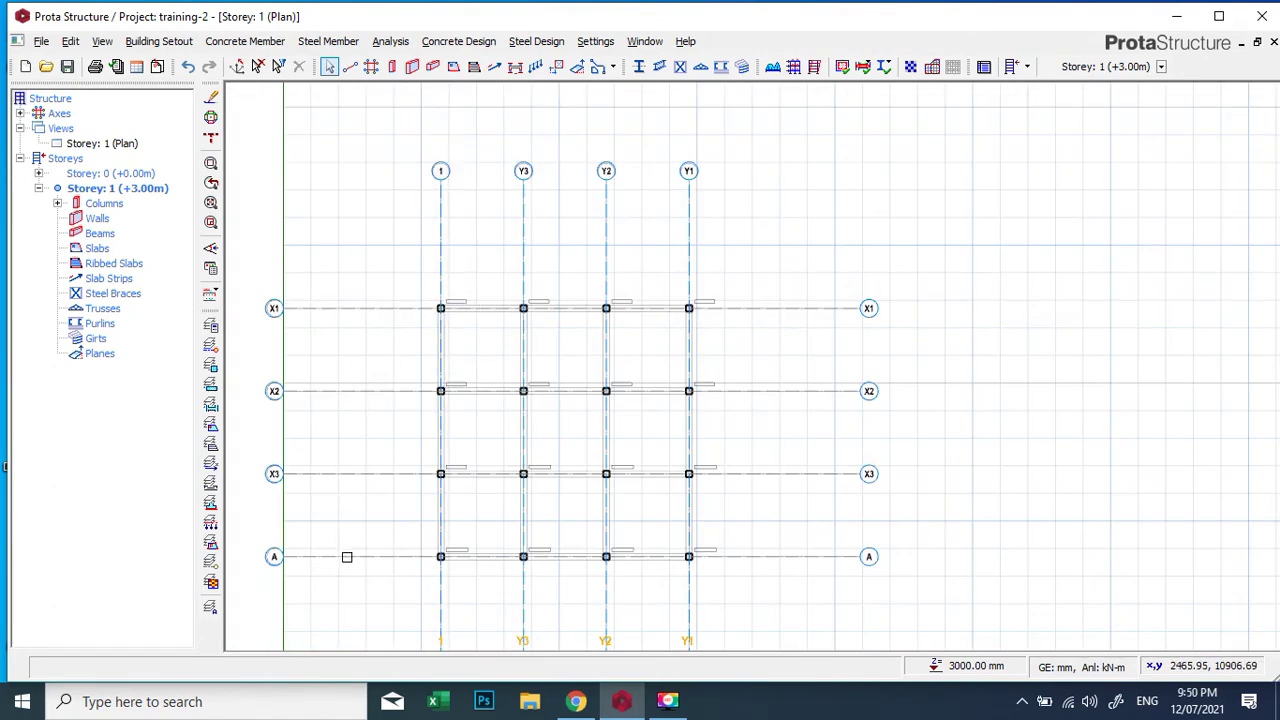
{"action": "scroll", "coordinate": [446, 464], "scroll_direction": "up", "scroll_amount": 1}
{"action": "scroll", "coordinate": [446, 465], "scroll_direction": "down", "scroll_amount": 1}
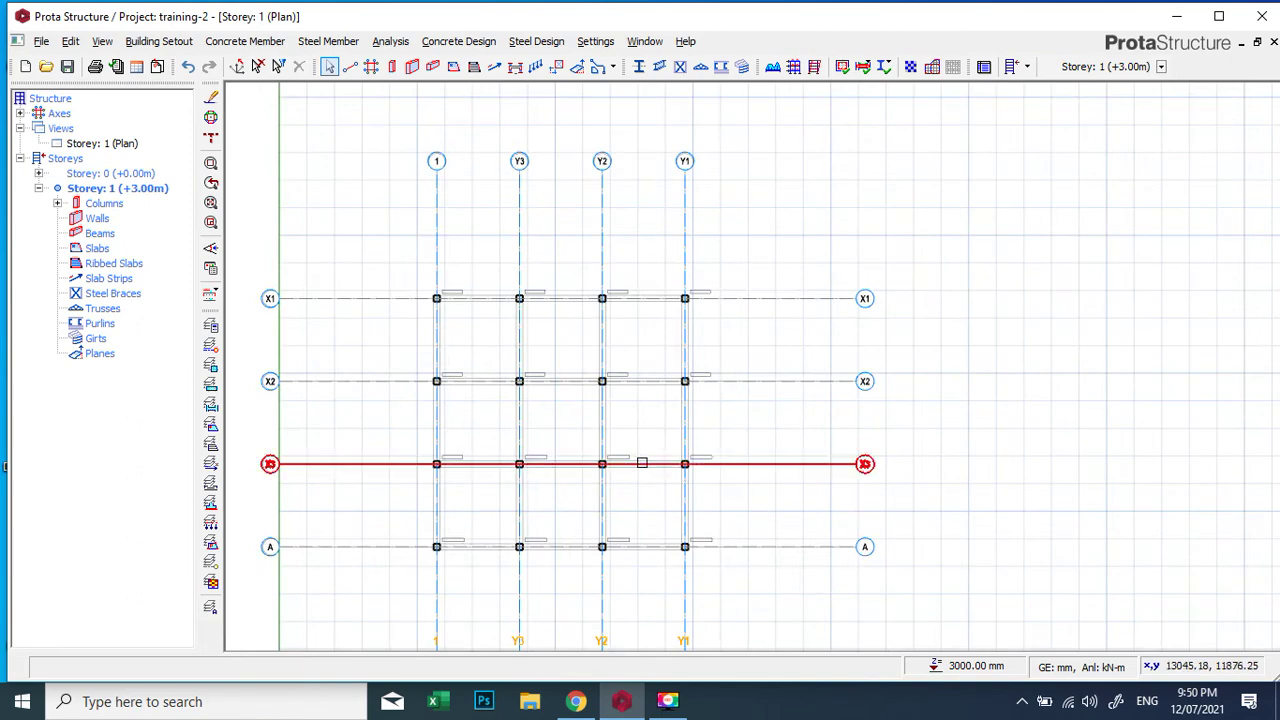
{"action": "scroll", "coordinate": [686, 464], "scroll_direction": "up", "scroll_amount": 1}
{"action": "scroll", "coordinate": [679, 447], "scroll_direction": "up", "scroll_amount": 1}
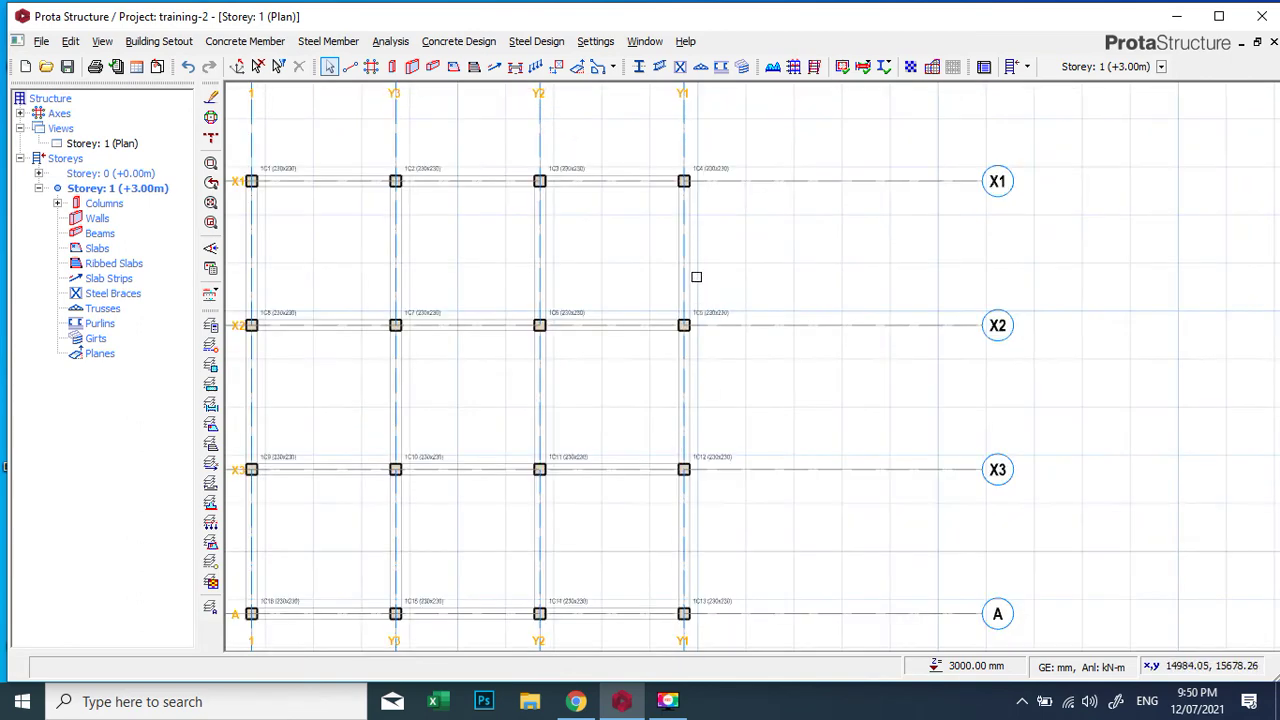
{"action": "scroll", "coordinate": [717, 309], "scroll_direction": "down", "scroll_amount": 4}
{"action": "scroll", "coordinate": [694, 286], "scroll_direction": "up", "scroll_amount": 2}
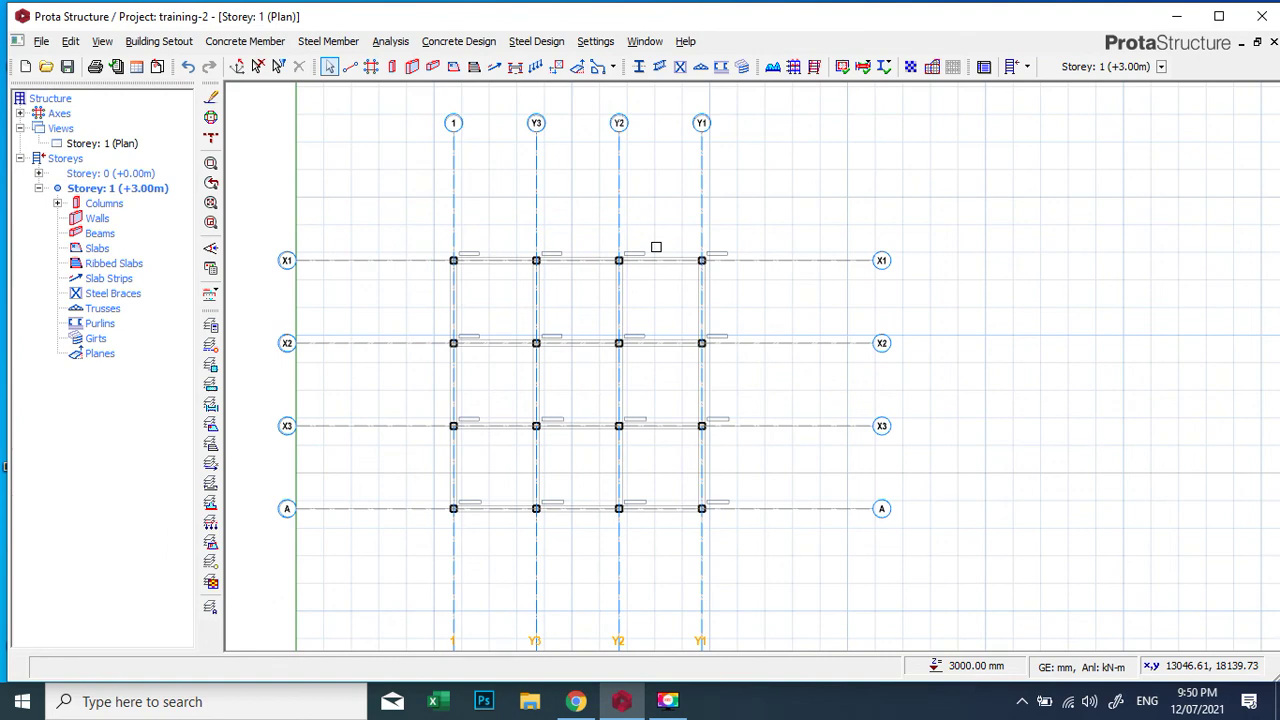
Step: Set up a normal beam section 230 mm wide with a bottom height of 450 mm
{"action": "left_click", "coordinate": [432, 67]}
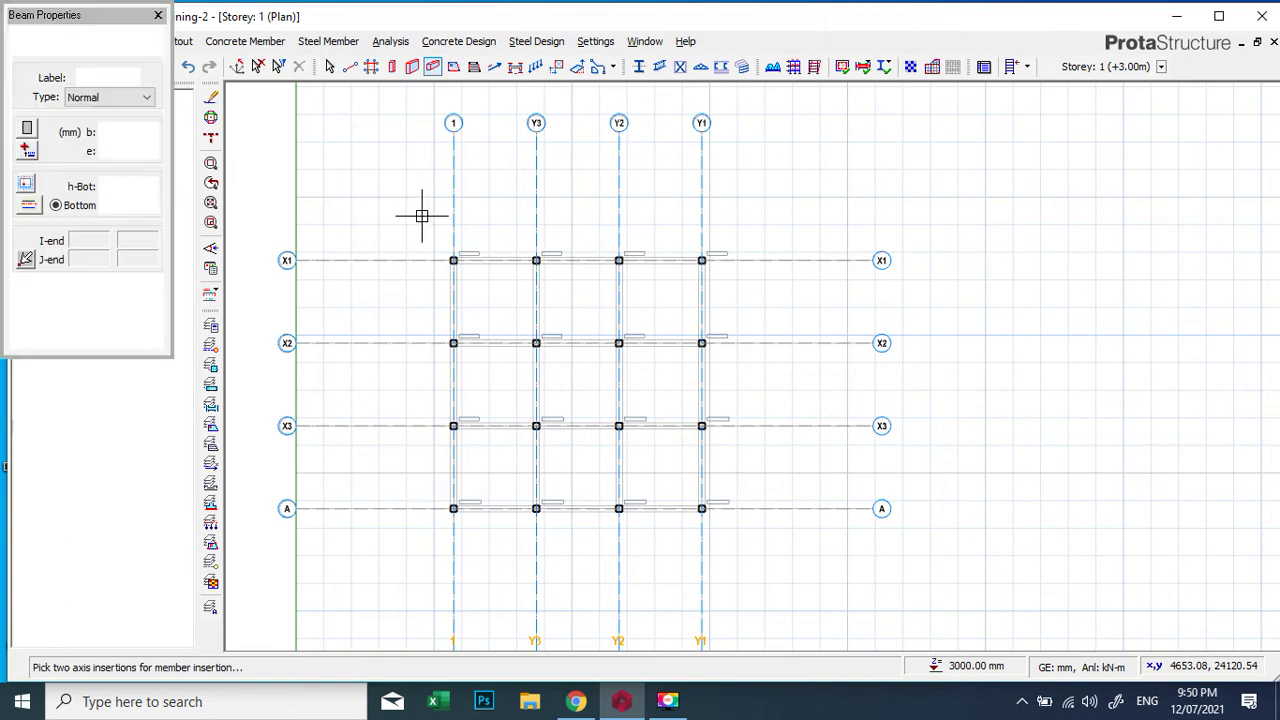
{"action": "double_click", "coordinate": [139, 132]}
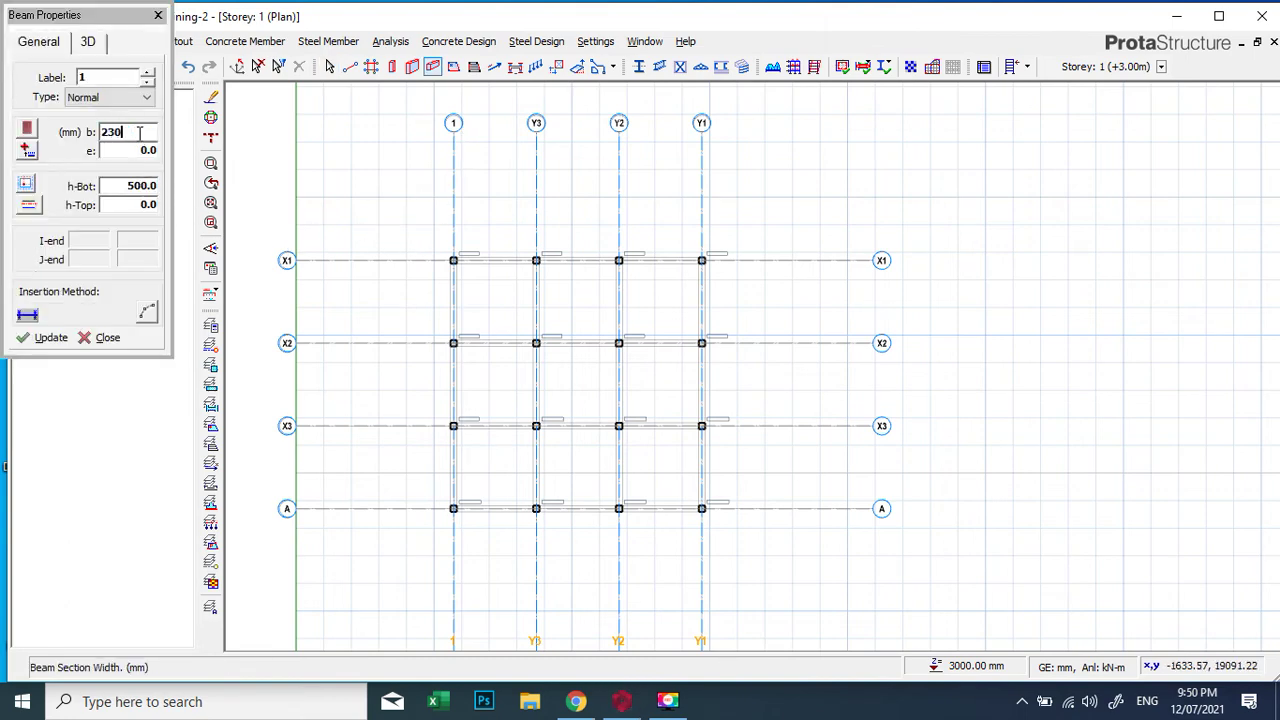
{"action": "type", "text": "230"}
{"action": "double_click", "coordinate": [141, 183]}
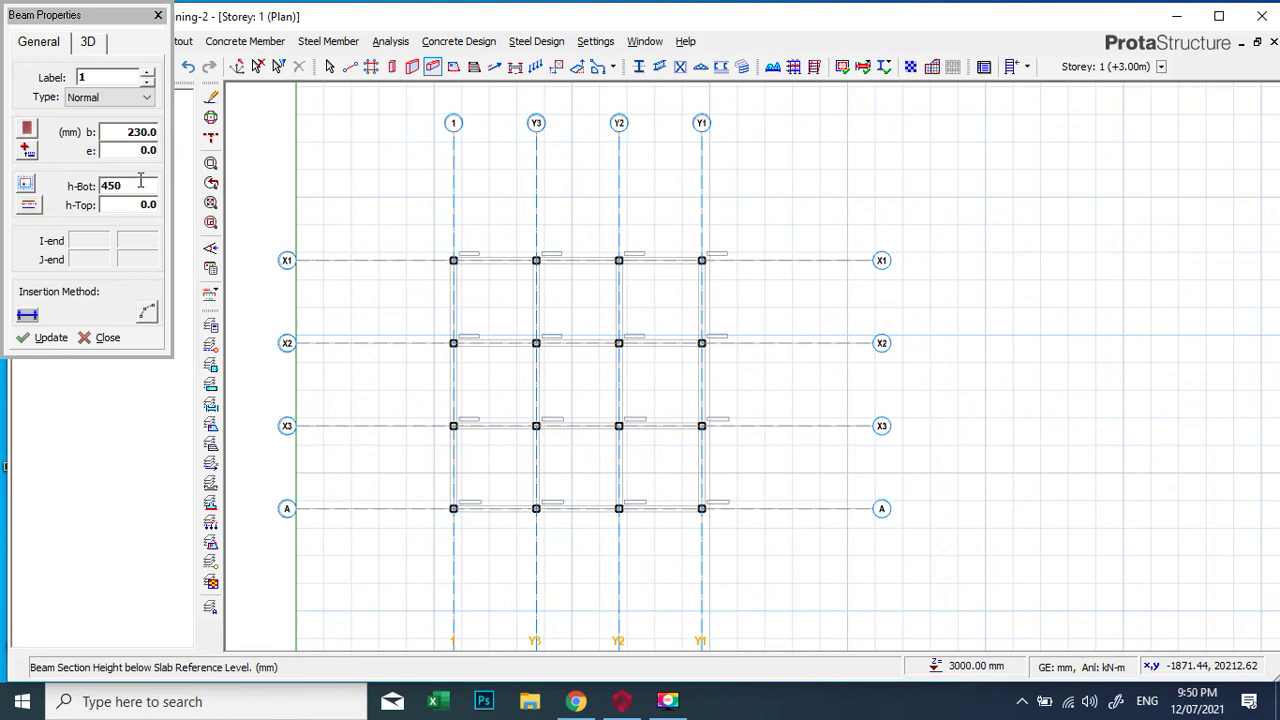
Step: Insert the perimeter beams around the column grid along axes X1, Y1, A and 1
{"action": "left_click", "coordinate": [453, 260]}
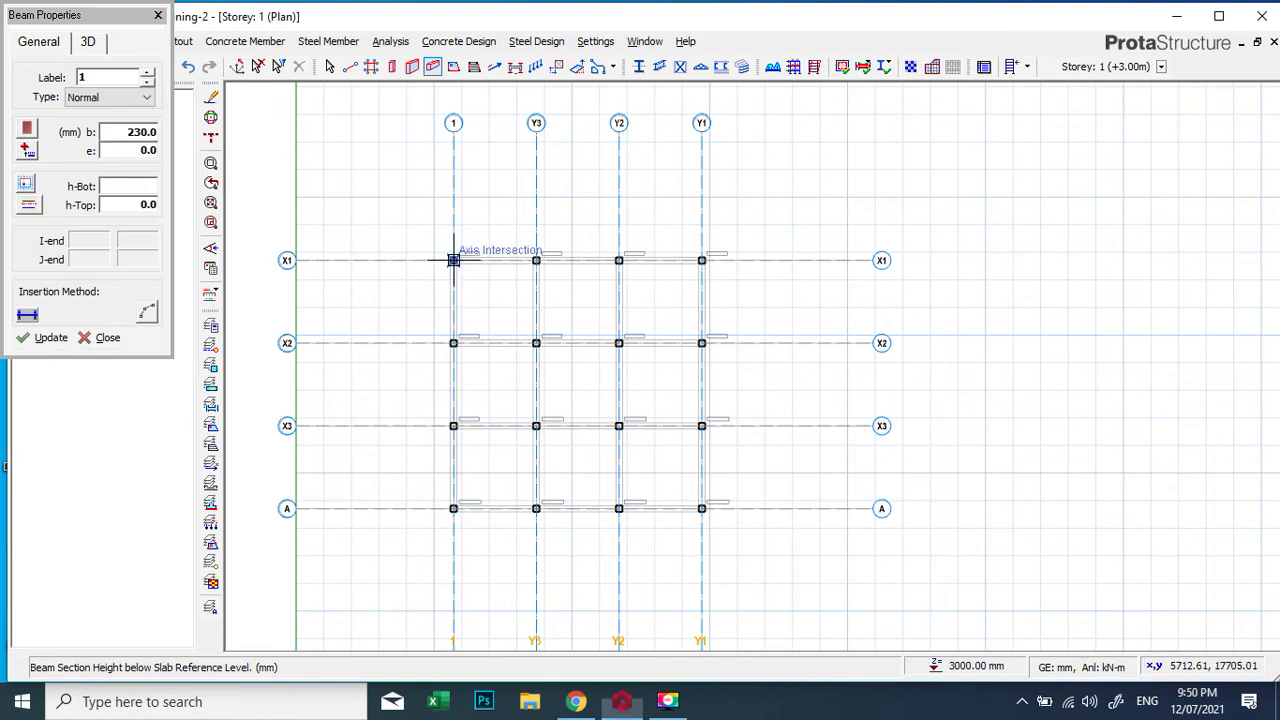
{"action": "left_click", "coordinate": [701, 260]}
{"action": "left_click", "coordinate": [701, 508]}
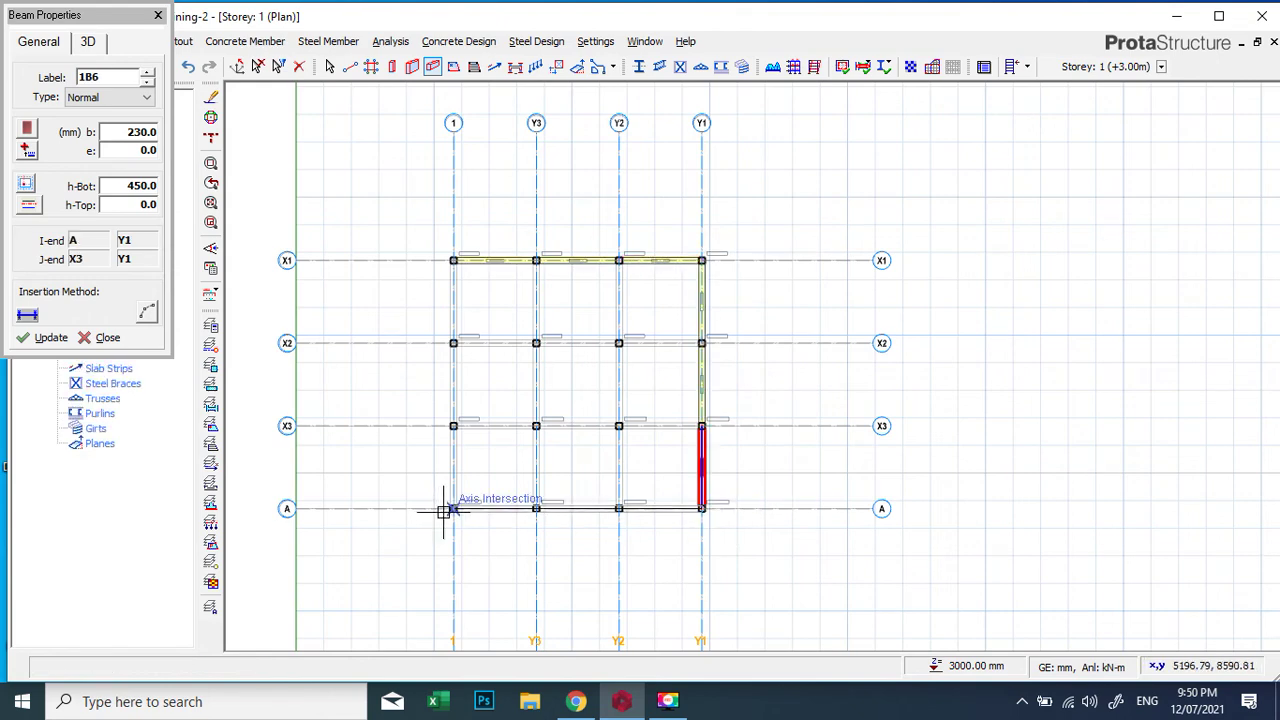
{"action": "left_click", "coordinate": [453, 508]}
{"action": "left_click", "coordinate": [453, 260]}
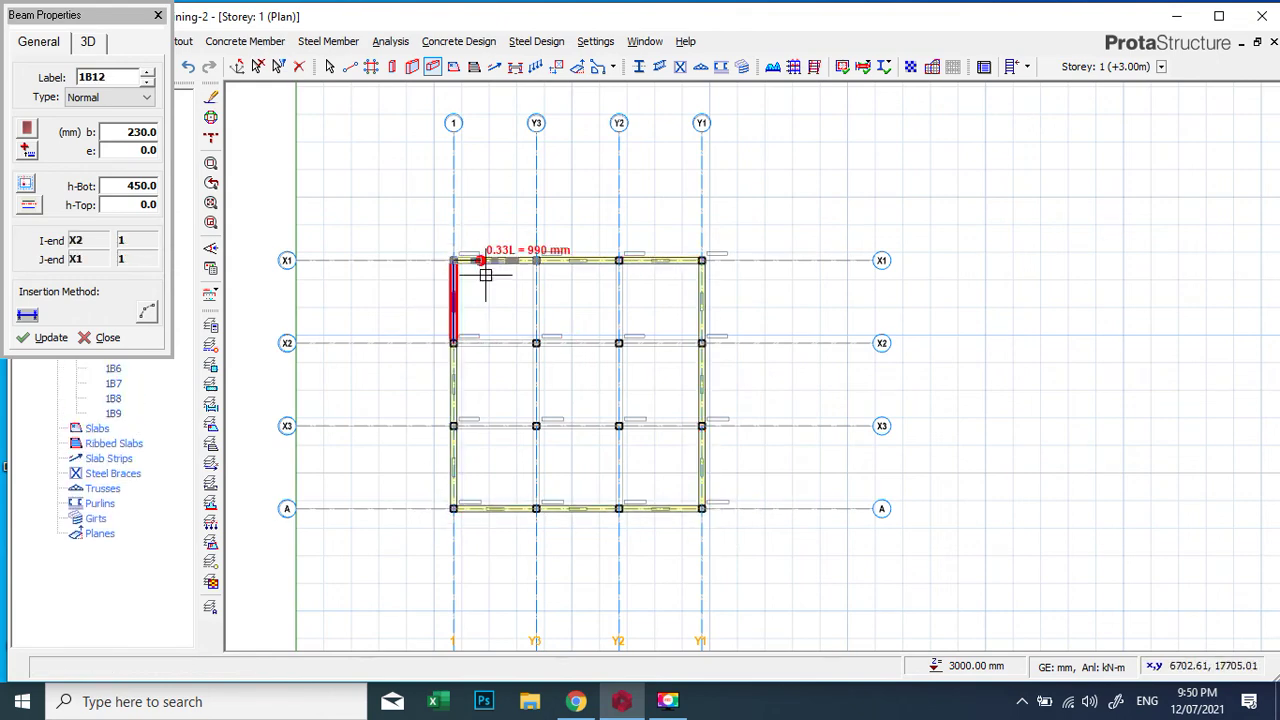
Step: Insert the interior beams along axes X2 and X3, each spanning from axis 1 to axis Y1
{"action": "left_click", "coordinate": [453, 343]}
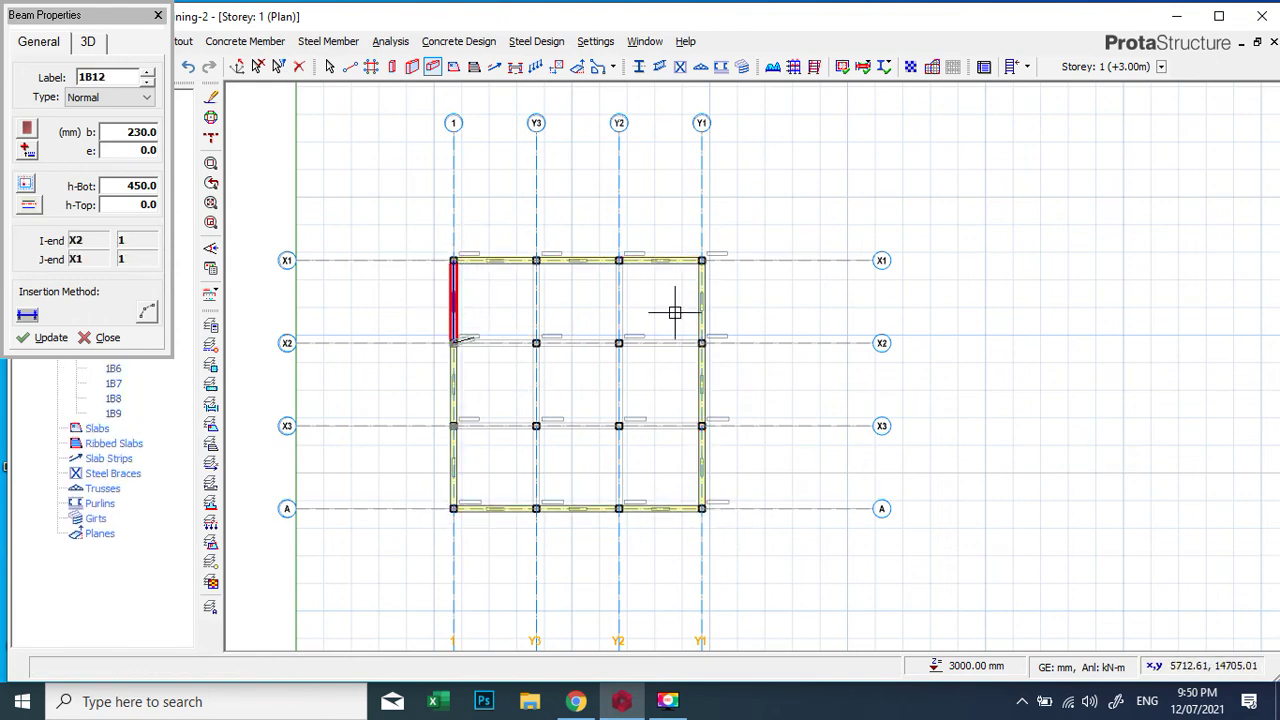
{"action": "left_click", "coordinate": [701, 343]}
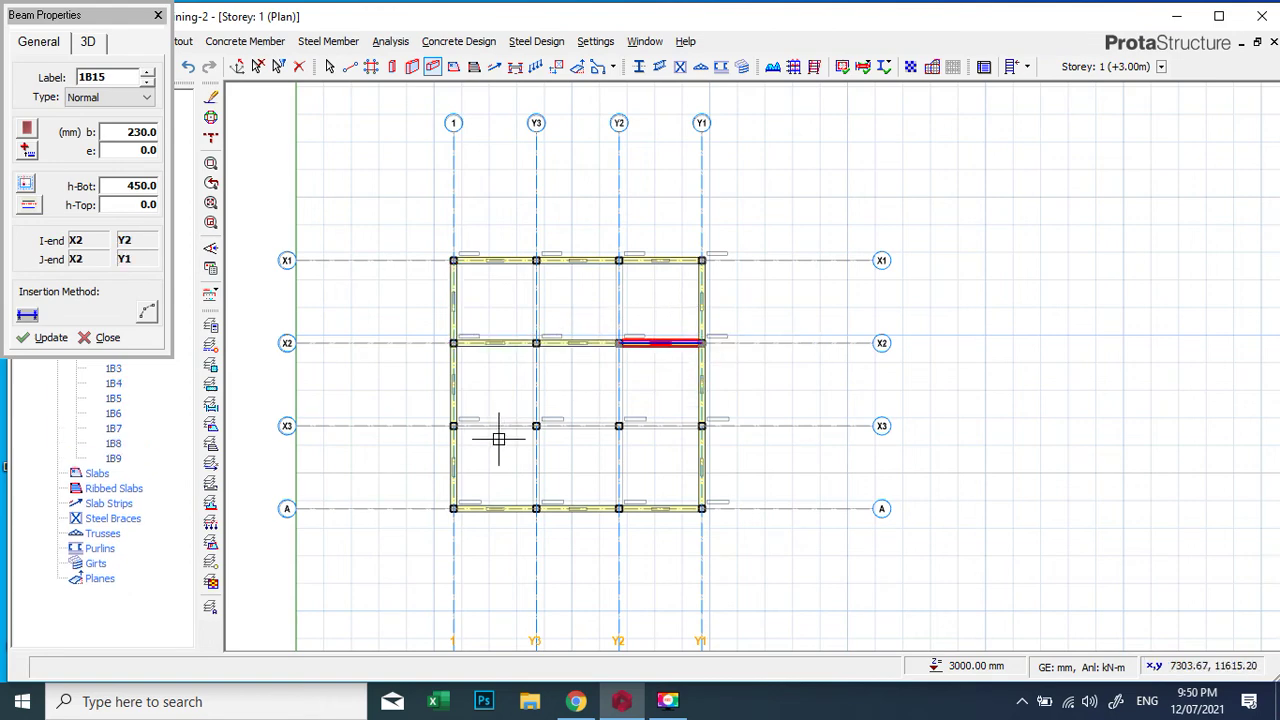
{"action": "left_click", "coordinate": [453, 426]}
{"action": "left_click", "coordinate": [700, 425]}
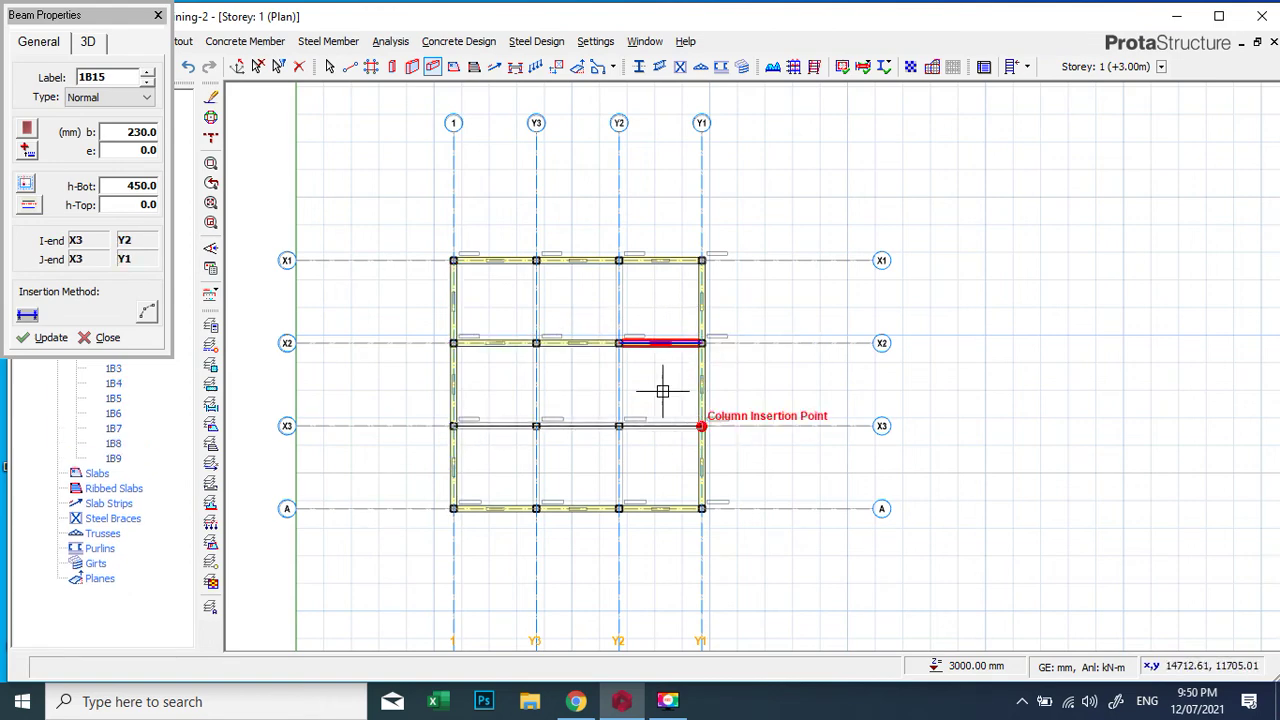
Step: Insert the interior beams along axes Y3 and Y2 from axis X1 to axis A, and finish beam insertion
{"action": "left_click", "coordinate": [536, 260]}
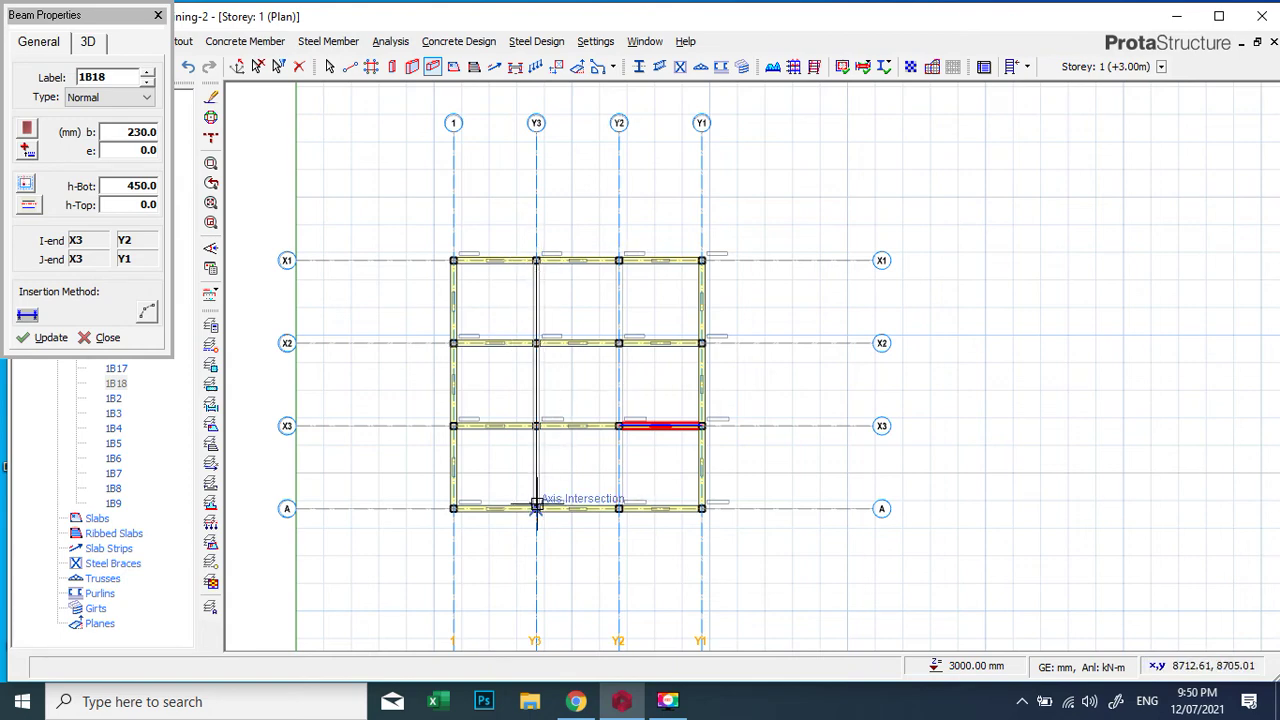
{"action": "left_click", "coordinate": [537, 507]}
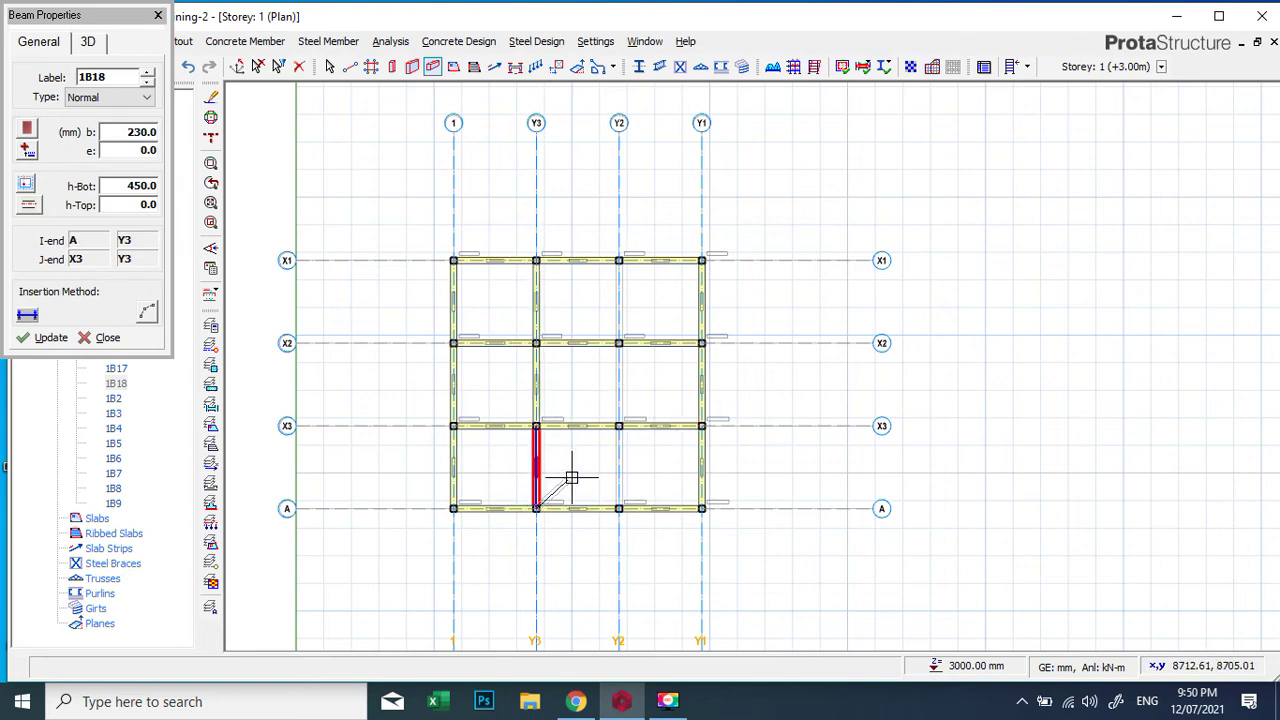
{"action": "left_click", "coordinate": [619, 260]}
{"action": "left_click", "coordinate": [619, 507]}
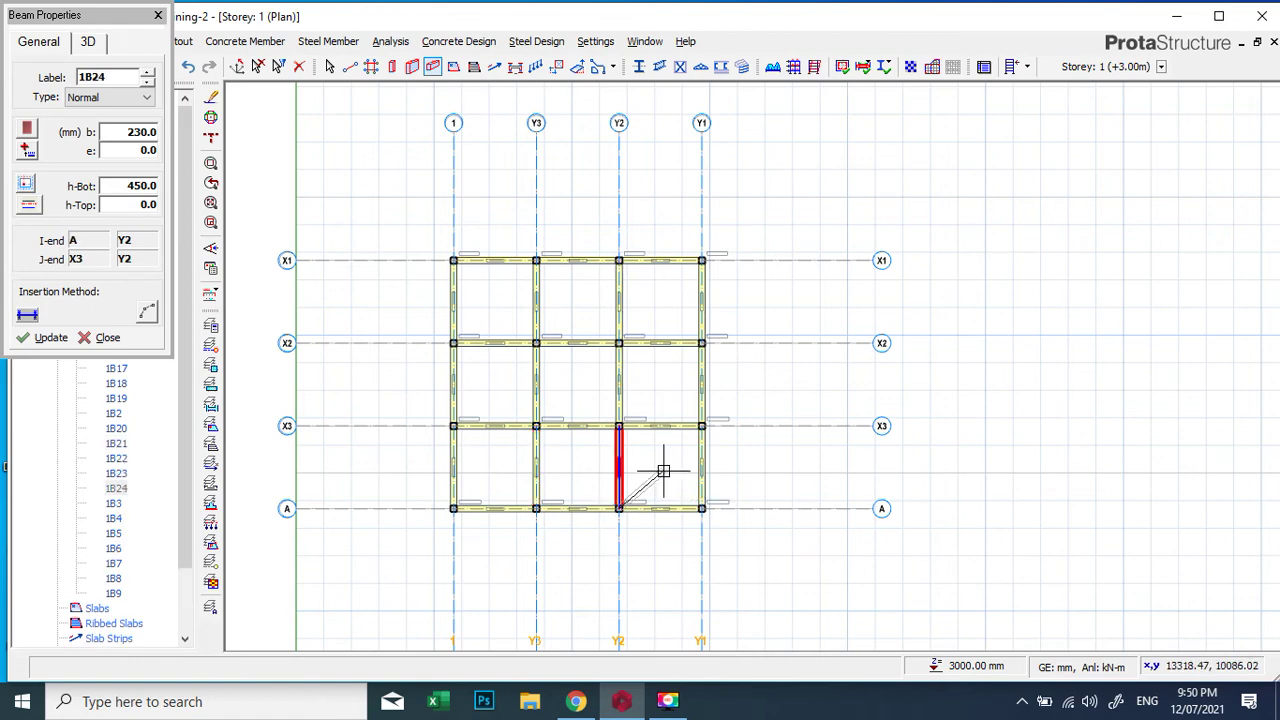
{"action": "left_click", "coordinate": [157, 16]}
Step: Set up the slab properties with a new depth, the Room dead load and an imposed load of 1.5 kN/m²
{"action": "left_click", "coordinate": [453, 66]}
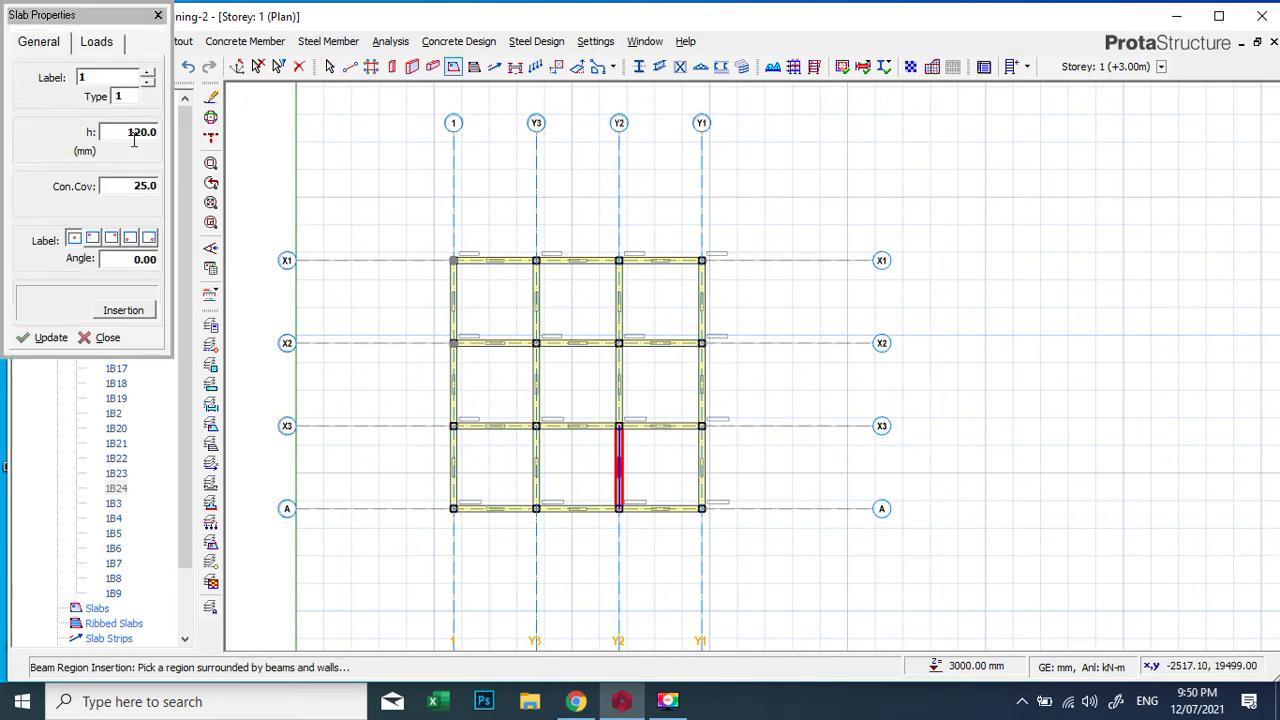
{"action": "double_click", "coordinate": [119, 132]}
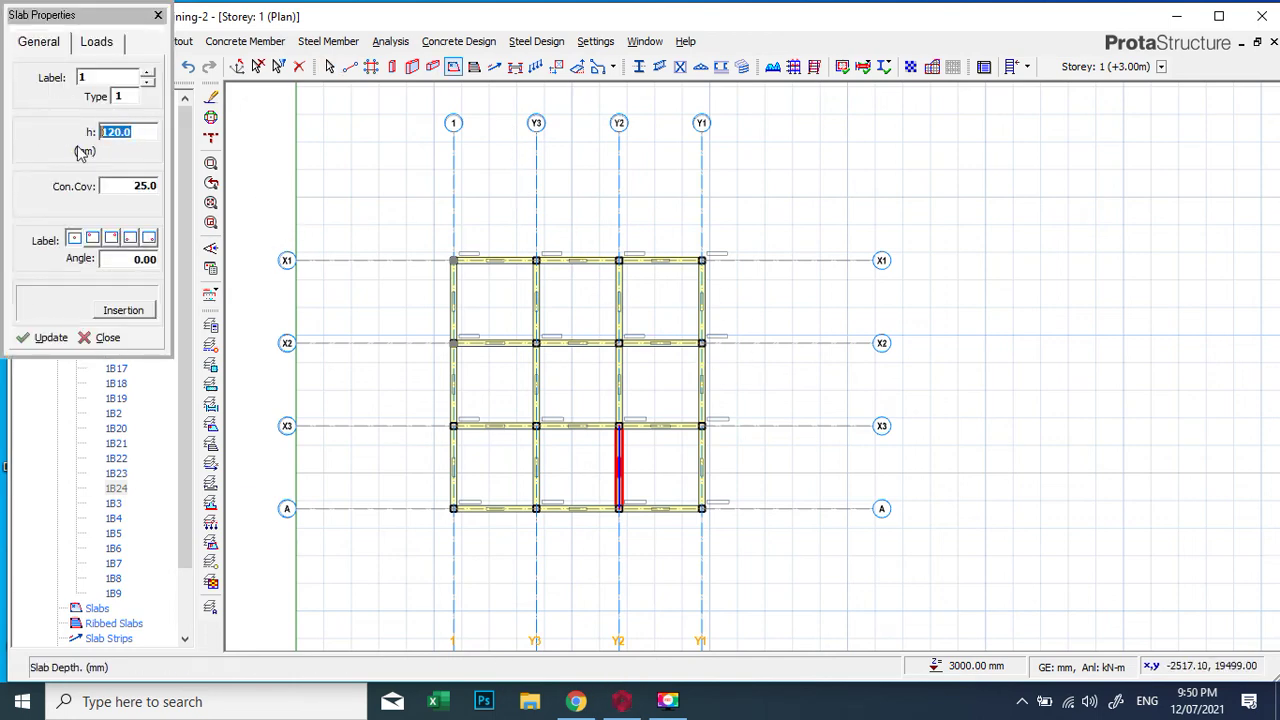
{"action": "key", "text": "Return"}
{"action": "left_click", "coordinate": [97, 48]}
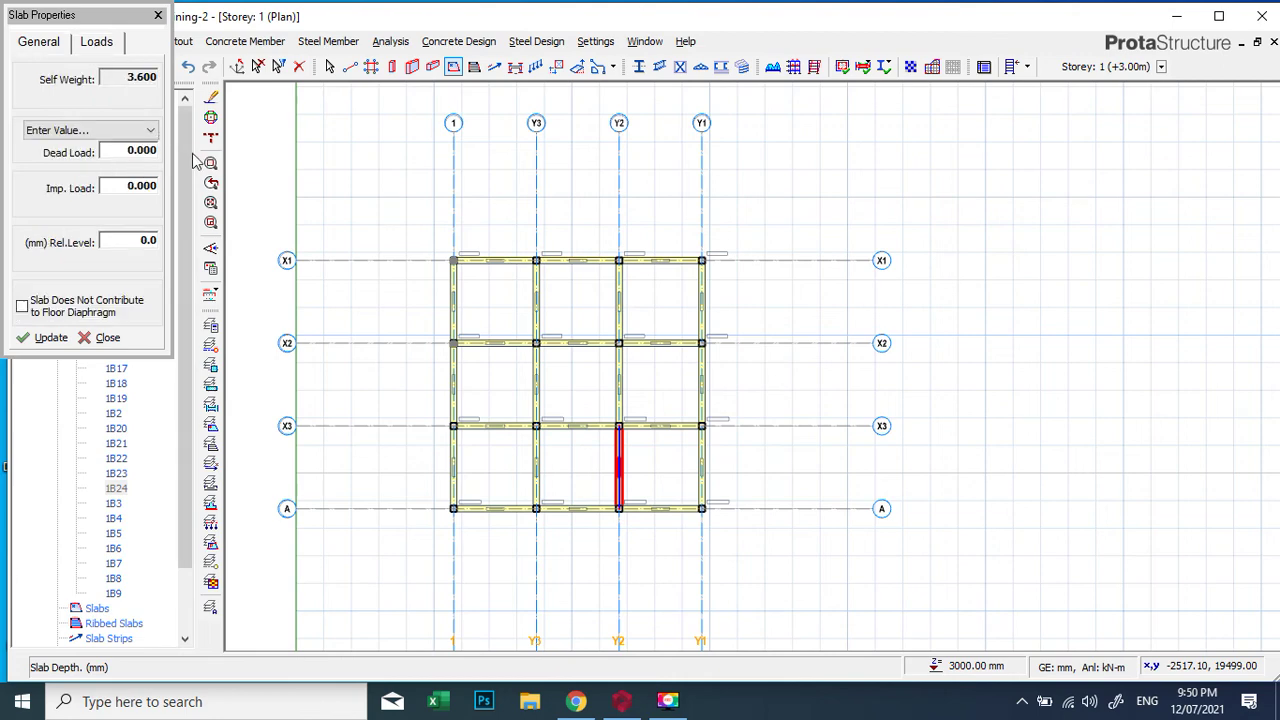
{"action": "left_click", "coordinate": [128, 130]}
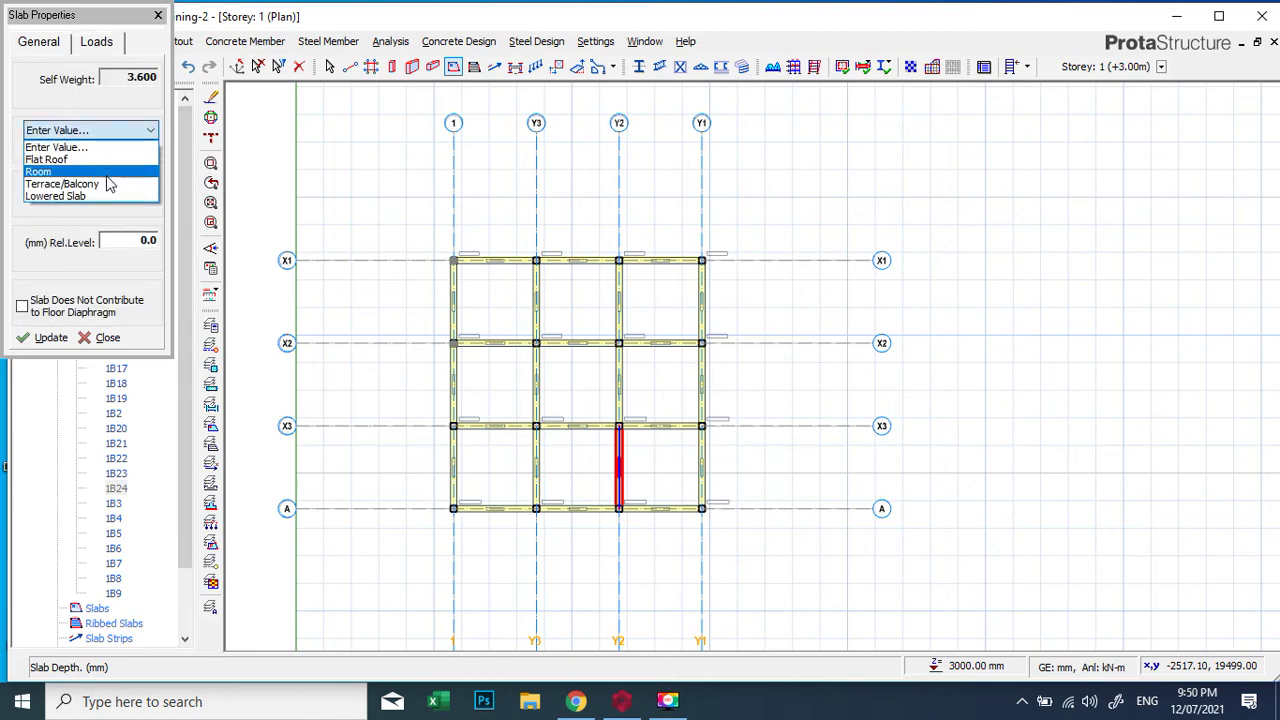
{"action": "left_click", "coordinate": [110, 180]}
{"action": "left_click", "coordinate": [126, 188]}
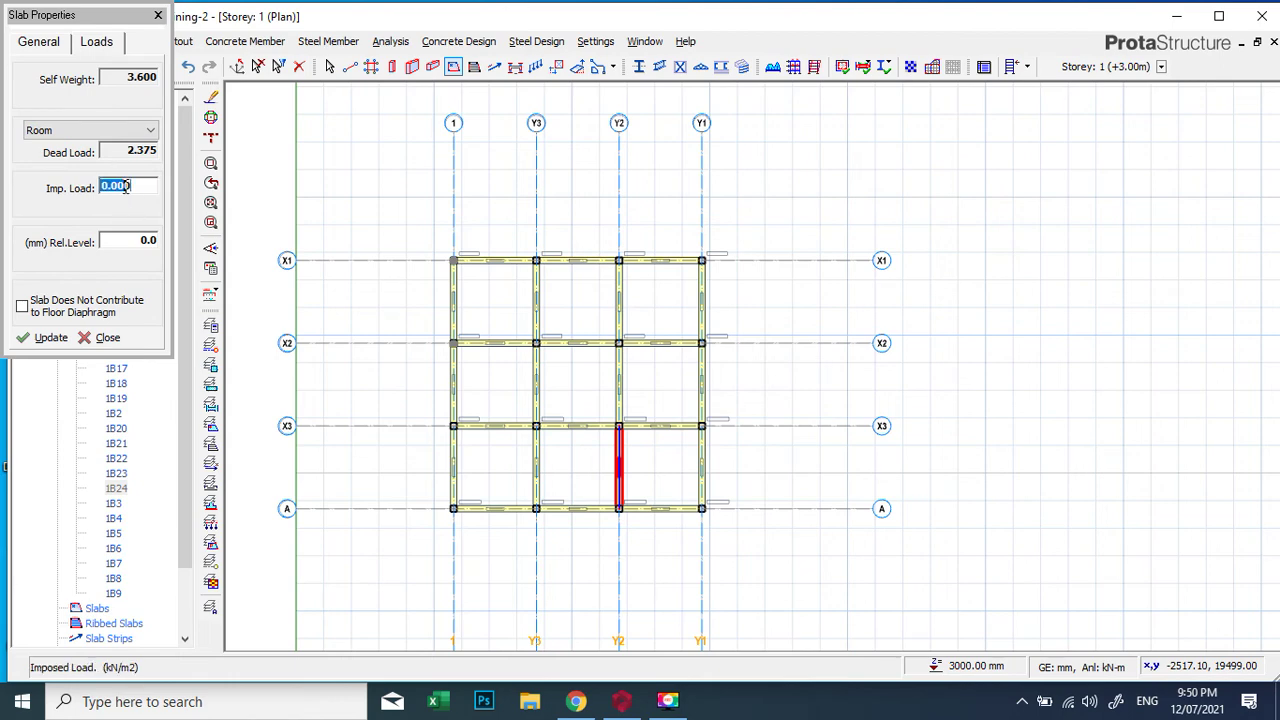
{"action": "left_click", "coordinate": [126, 188]}
{"action": "left_click", "coordinate": [131, 155]}
Step: Insert slabs in all nine bays enclosed by the Storey 1 beams, and finish slab insertion
{"action": "left_click", "coordinate": [515, 300]}
{"action": "left_click", "coordinate": [565, 300]}
{"action": "left_click", "coordinate": [674, 334]}
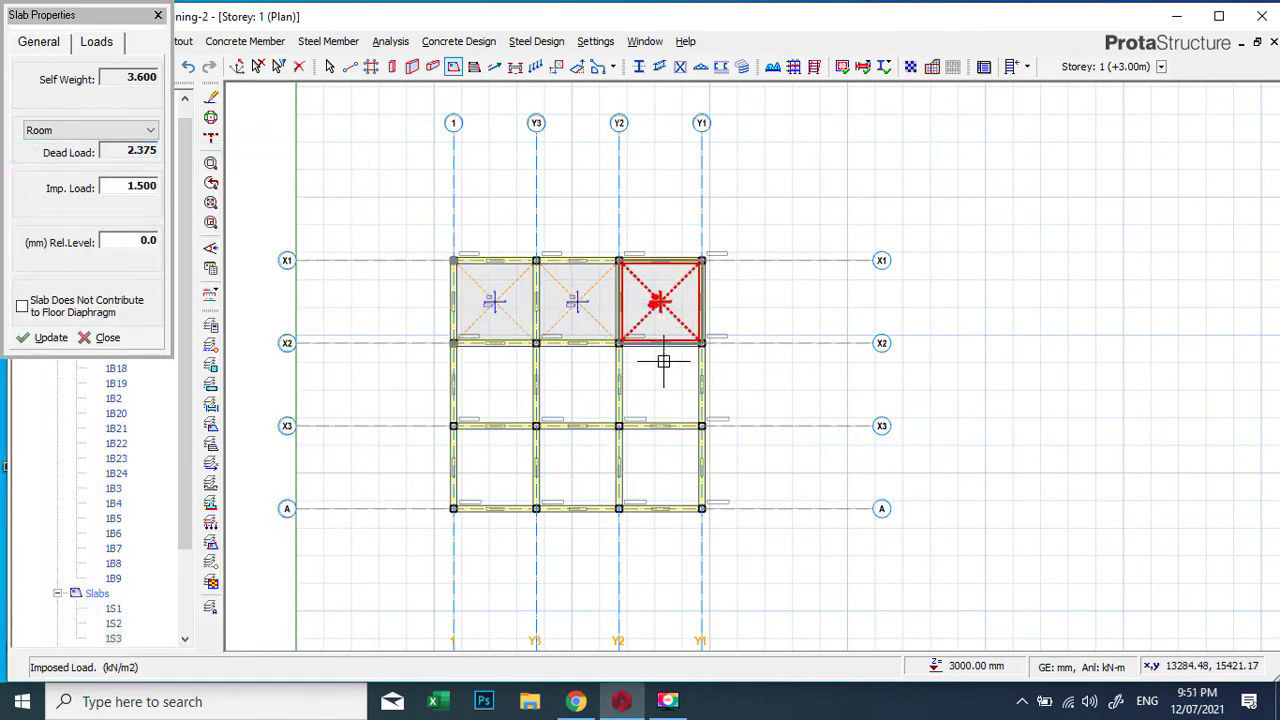
{"action": "left_click", "coordinate": [662, 370]}
{"action": "left_click", "coordinate": [600, 386]}
{"action": "left_click", "coordinate": [506, 378]}
{"action": "left_click", "coordinate": [509, 438]}
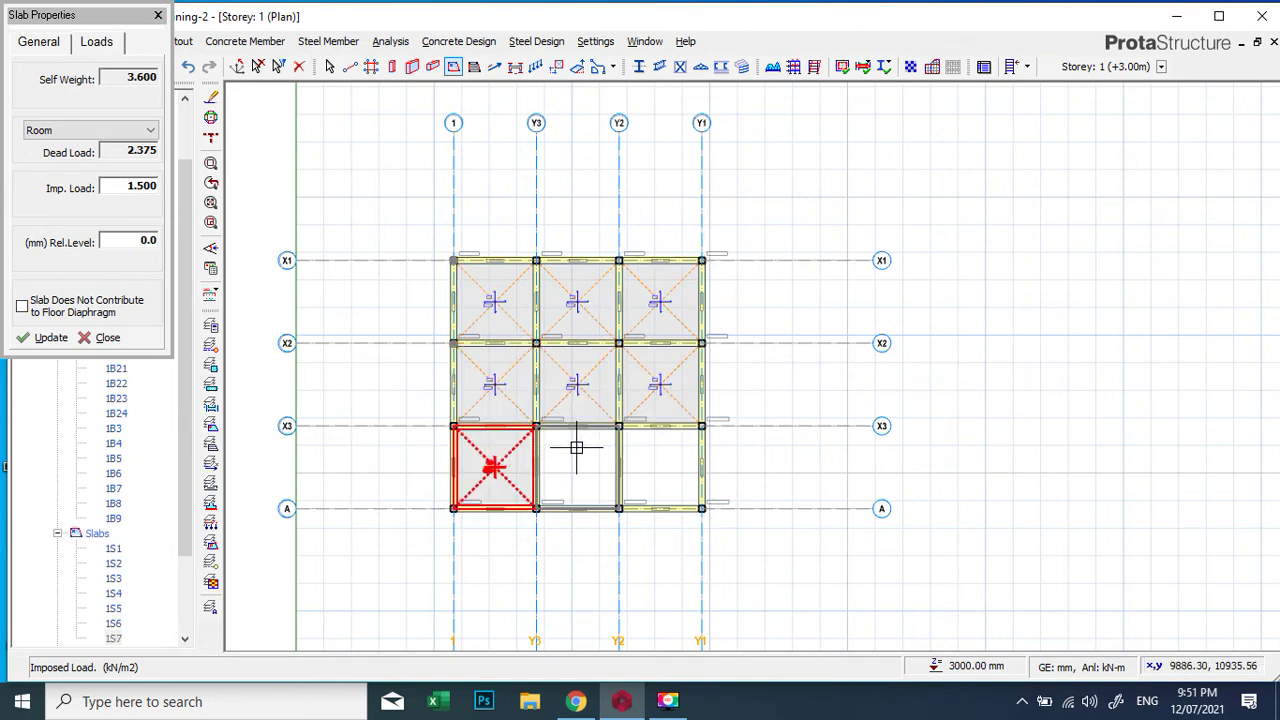
{"action": "left_click", "coordinate": [574, 443]}
{"action": "left_click", "coordinate": [658, 458]}
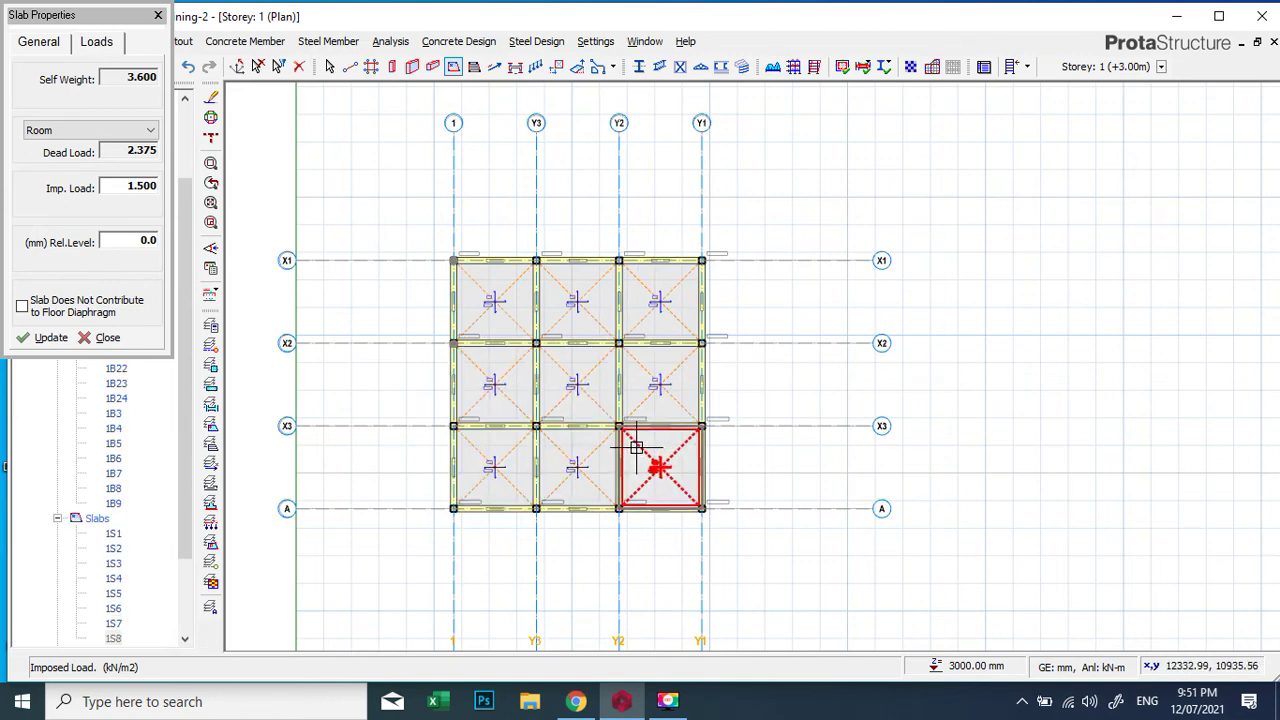
{"action": "left_click", "coordinate": [158, 15]}
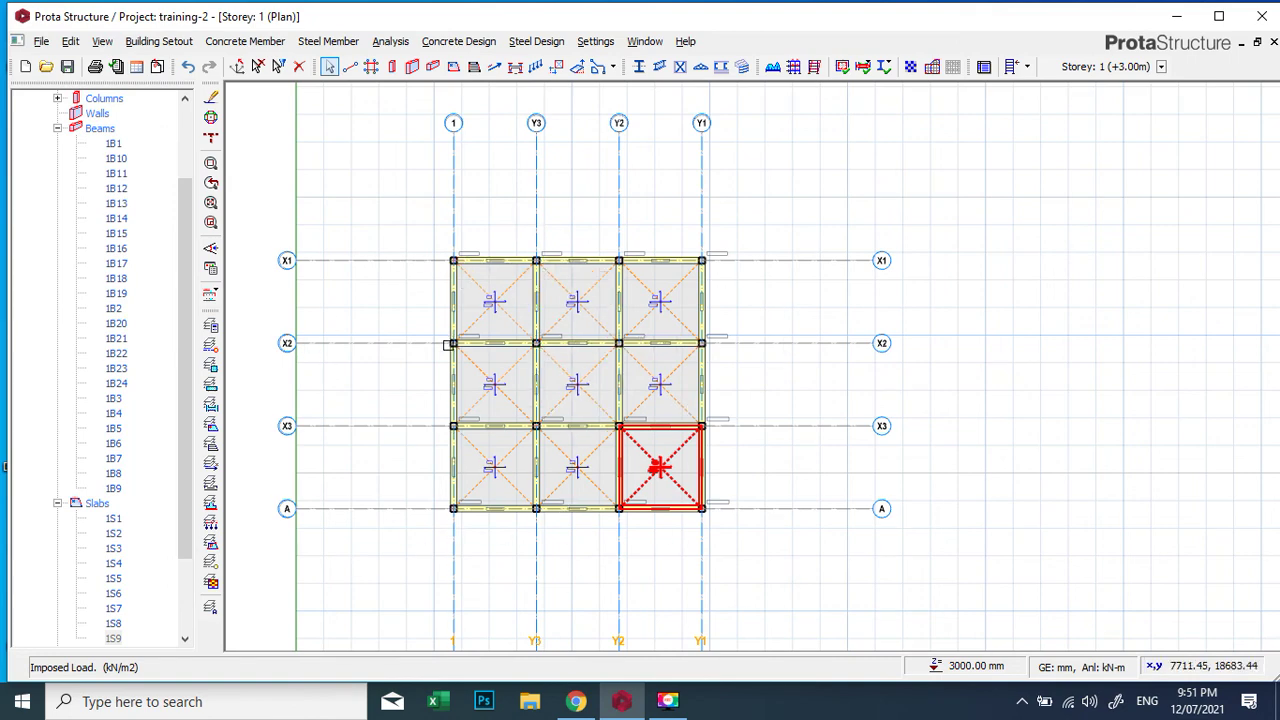
Step: Clear the selection of the slab in the bay between axes X3, A, Y2 and Y1
{"action": "left_click", "coordinate": [587, 318]}
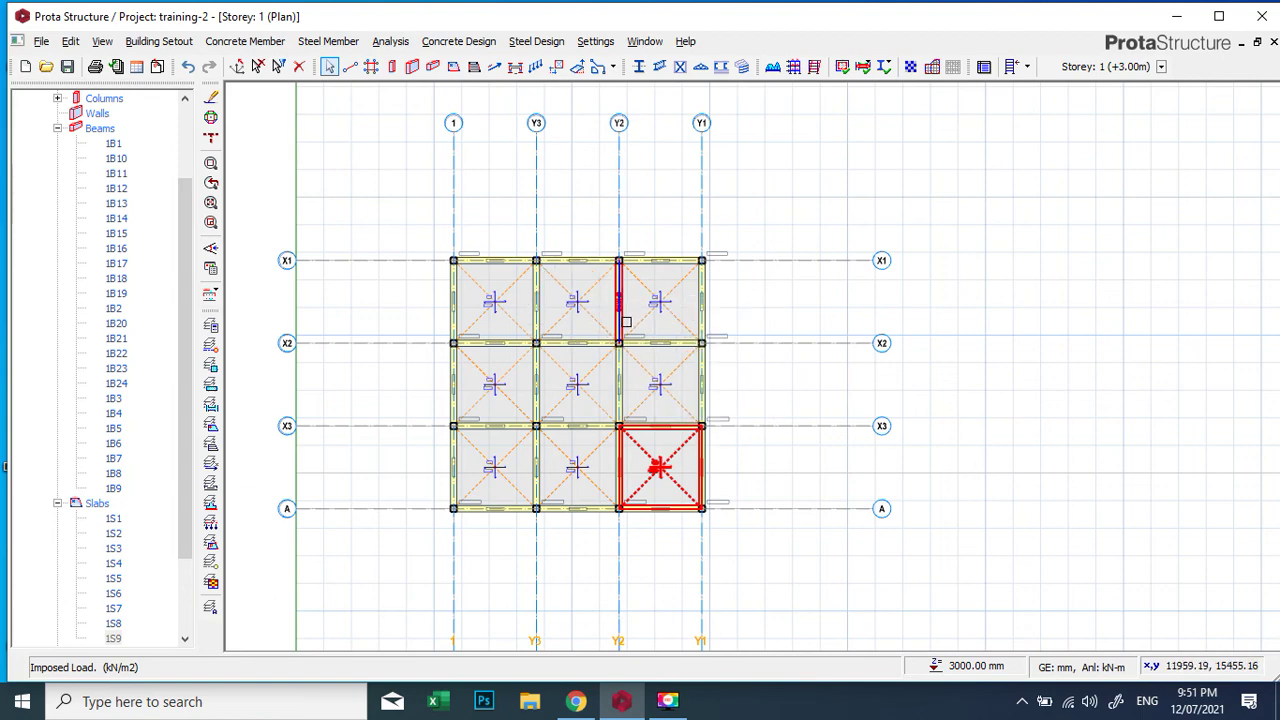
{"action": "mouse_move", "coordinate": [626, 323]}
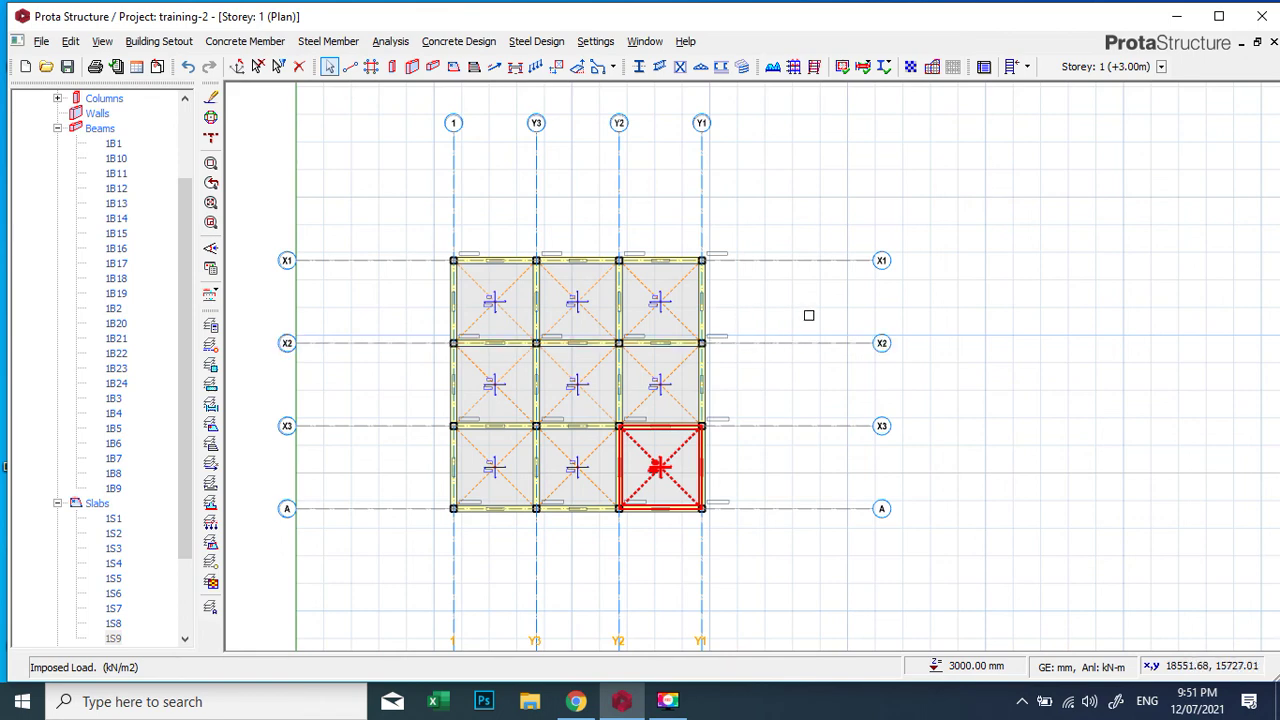
{"action": "left_click", "coordinate": [790, 386]}
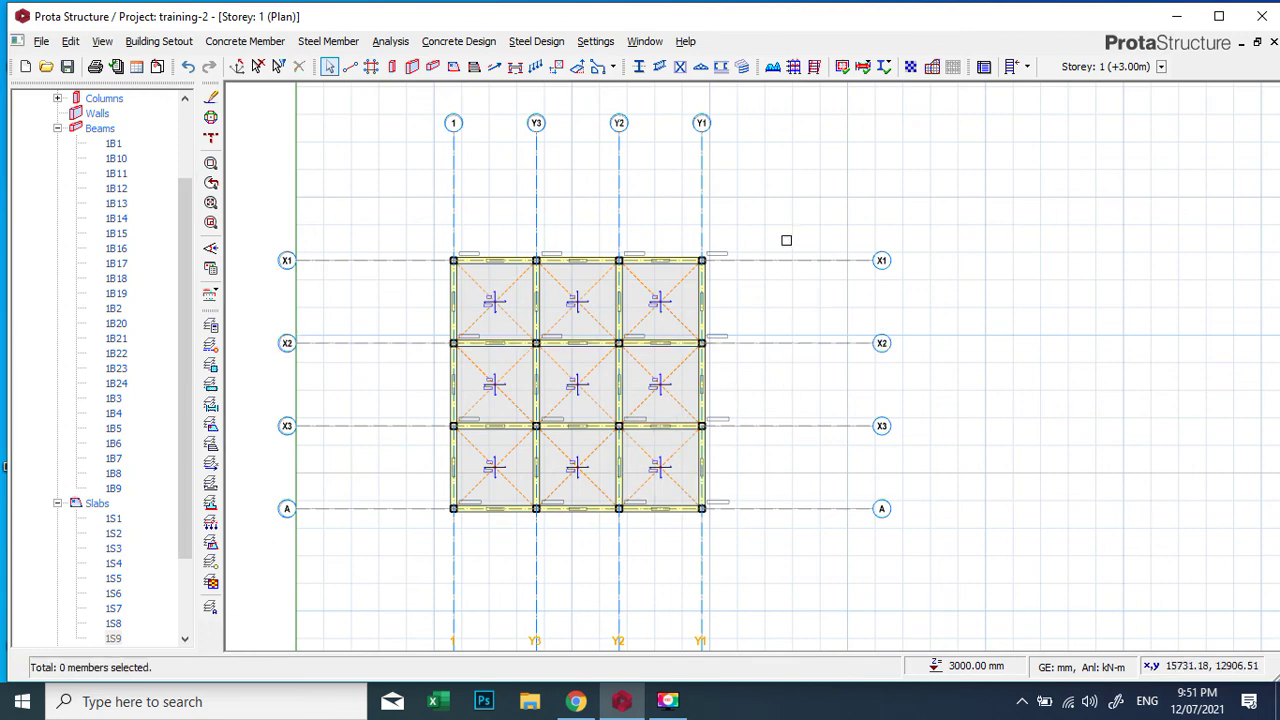